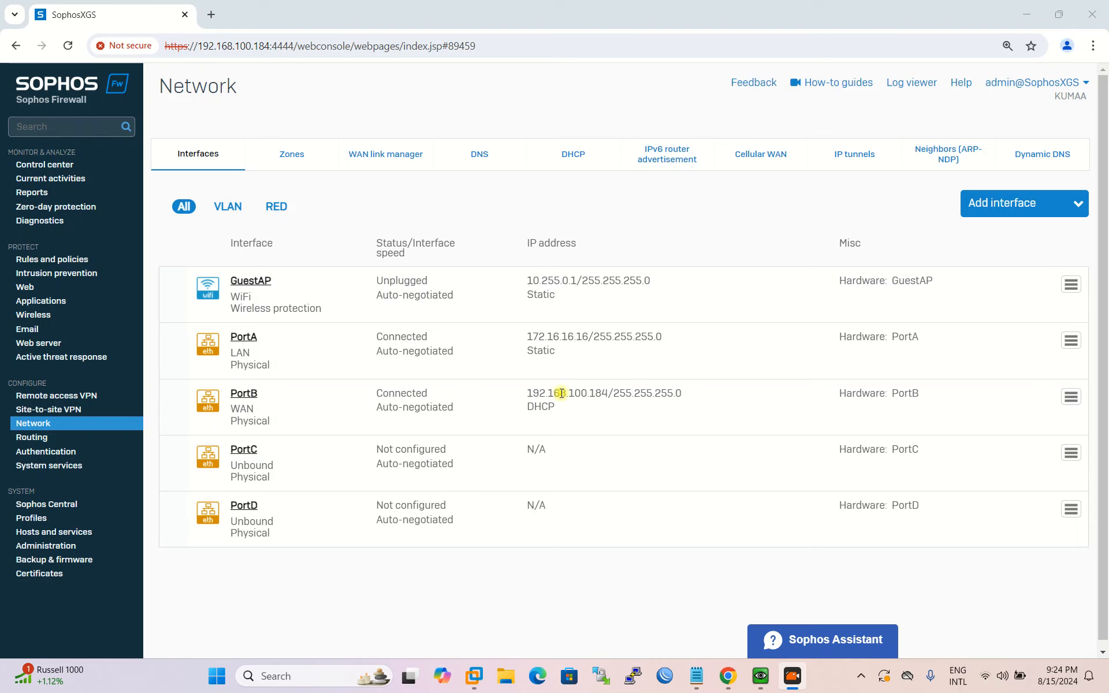
- Open the PortB interface settings and review its name and network zone options, keeping WAN as the zone
left_click(245, 394)
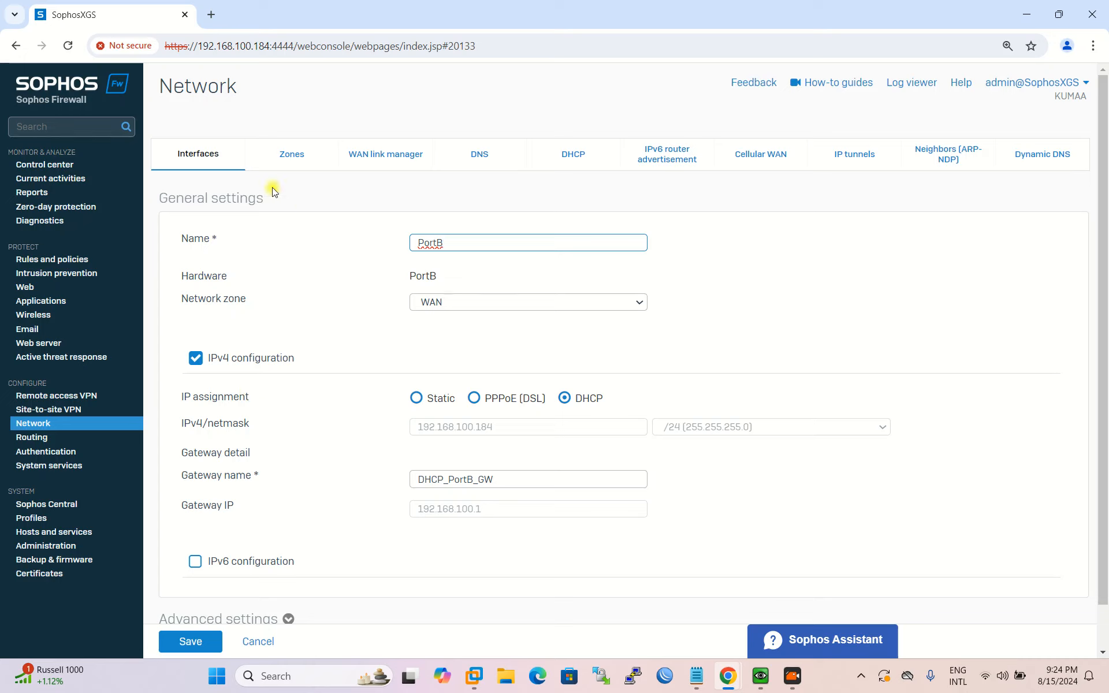
double_click(437, 253)
key("BackSpace")
key("ctrl+z")
left_click(539, 242)
scroll(304, 245, "down", 1)
left_click(481, 260)
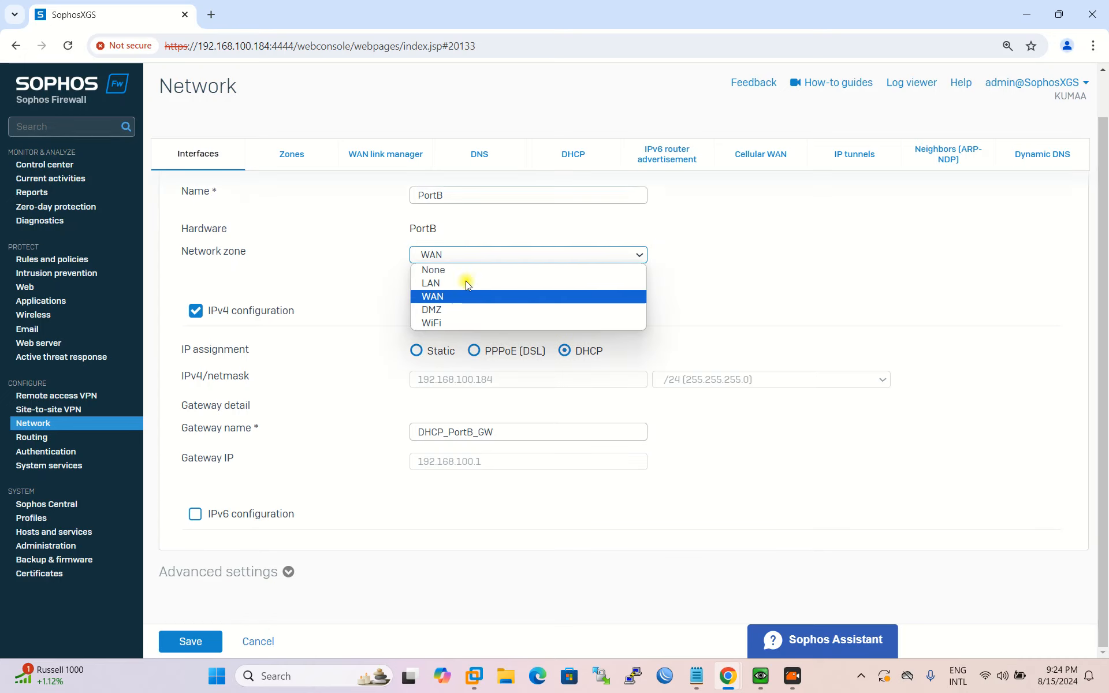
left_click(440, 297)
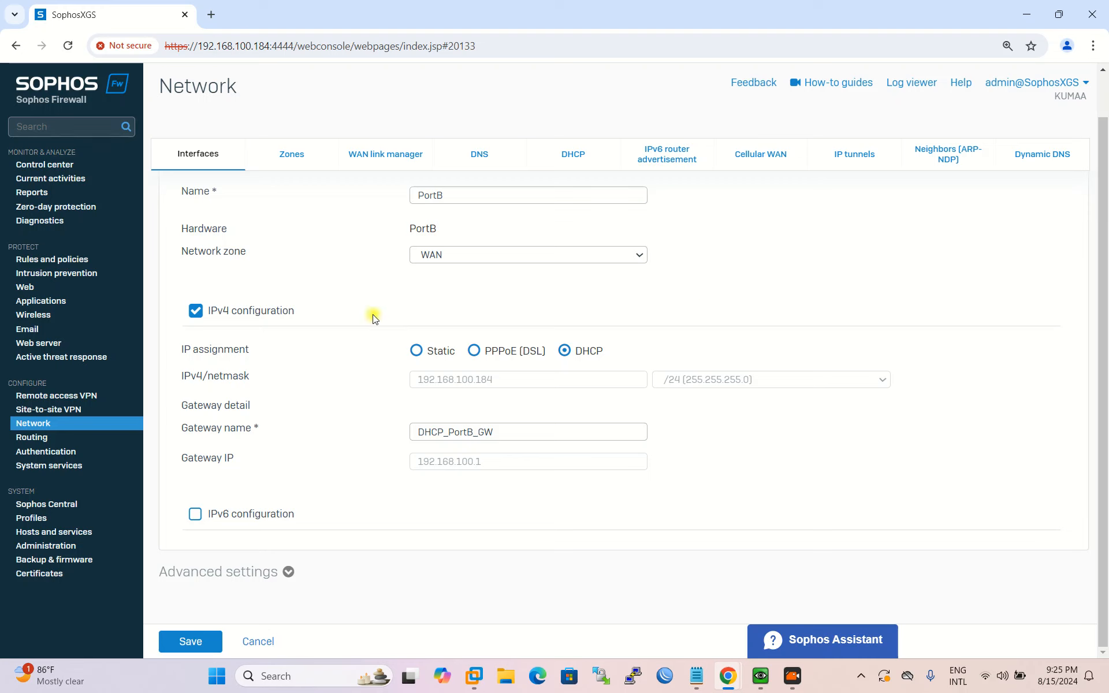
- Switch PortB's IPv4 assignment to Static and examine its IP address, gateway name and gateway IP fields
left_click(417, 350)
left_click(382, 269)
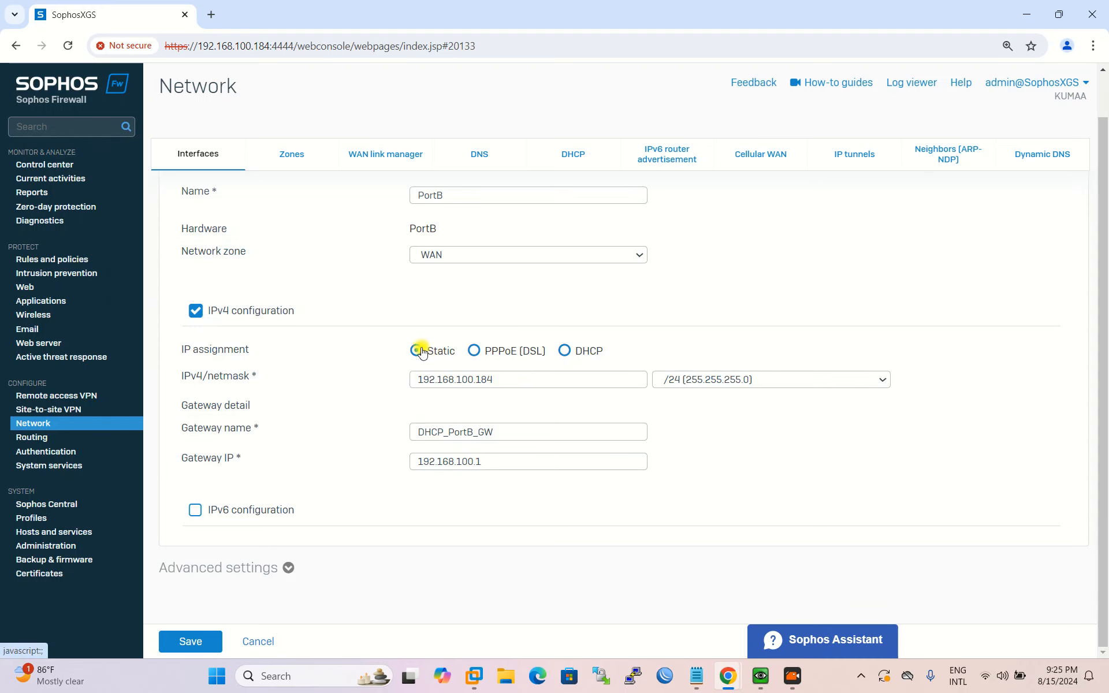
left_click_drag(508, 381, 329, 391)
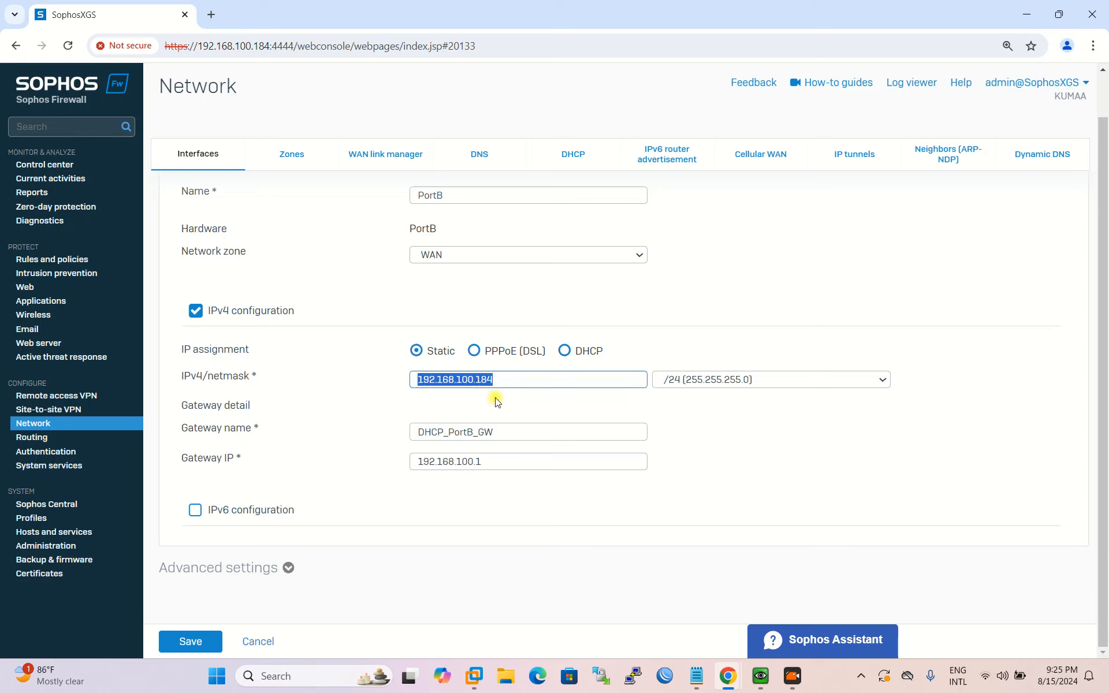
left_click(512, 377)
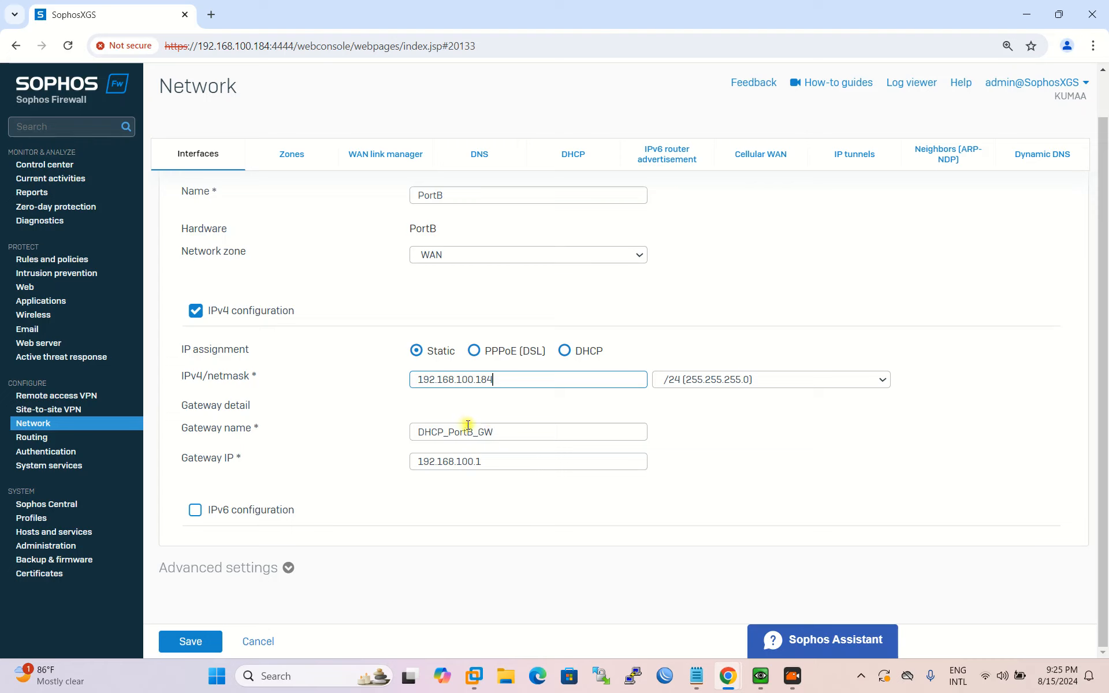
double_click(530, 435)
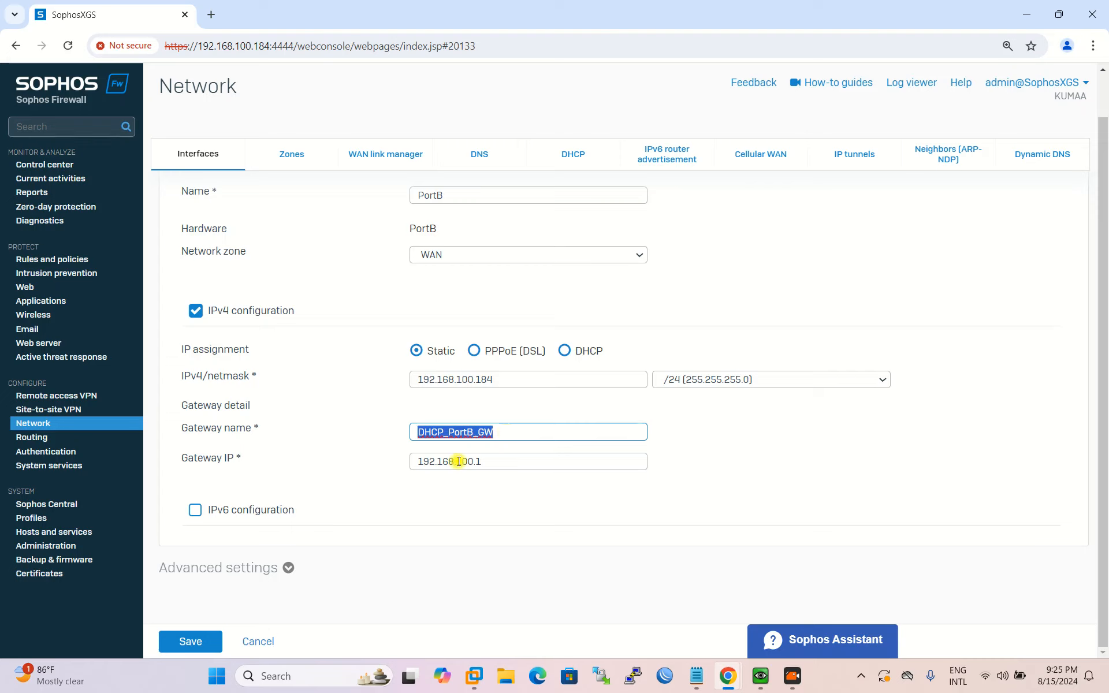
double_click(481, 463)
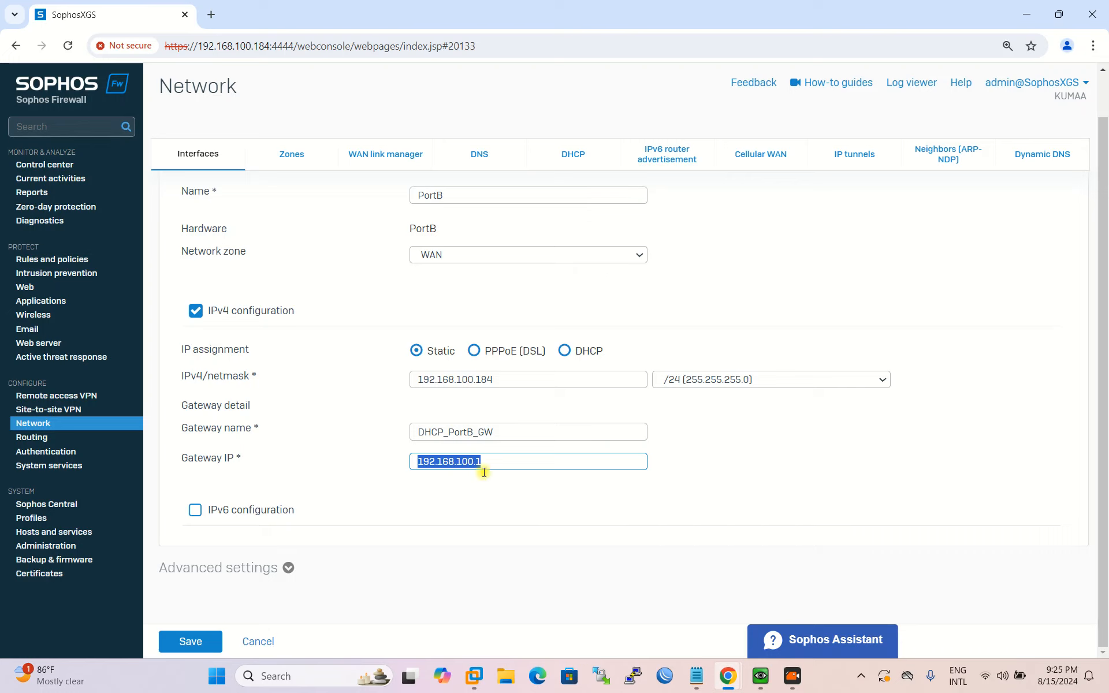
- Review PortB's advanced settings, return its IP assignment to DHCP and cancel the interface edit
left_click(288, 568)
scroll(388, 527, "down", 4)
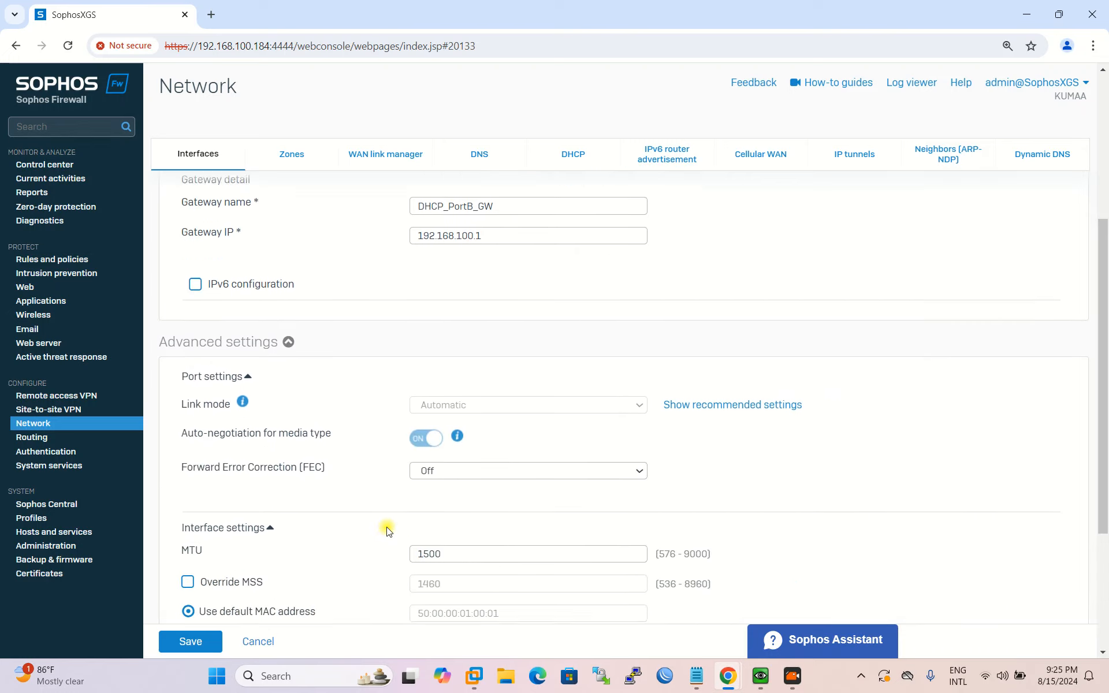
scroll(390, 497, "down", 4)
scroll(276, 478, "up", 6)
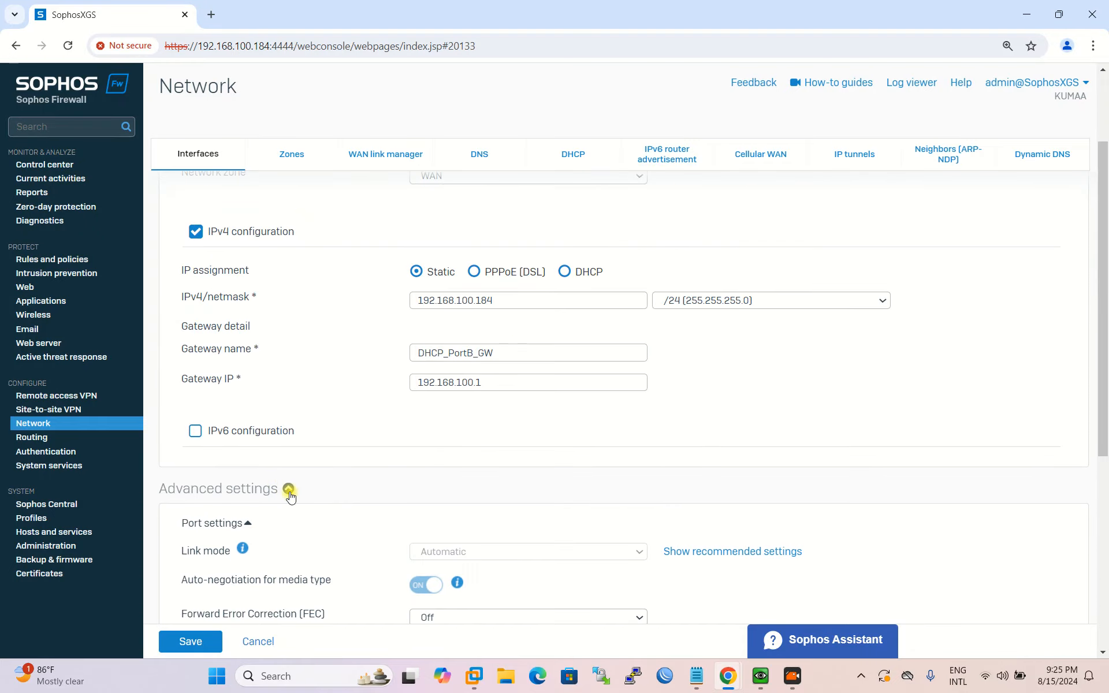
left_click(288, 488)
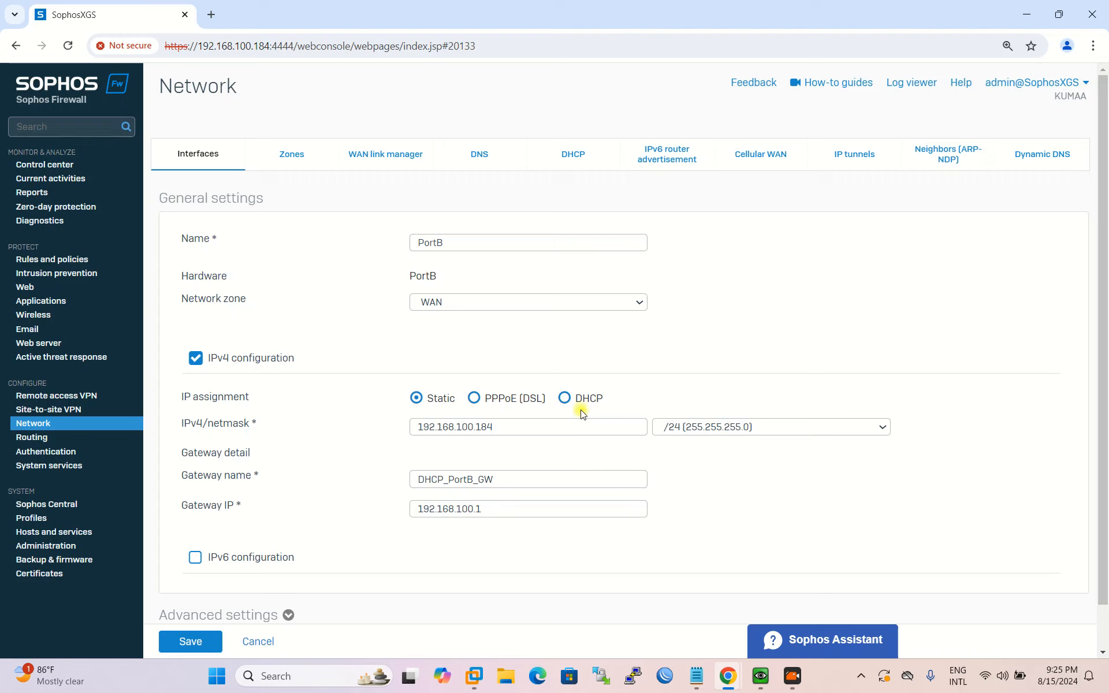
left_click(564, 398)
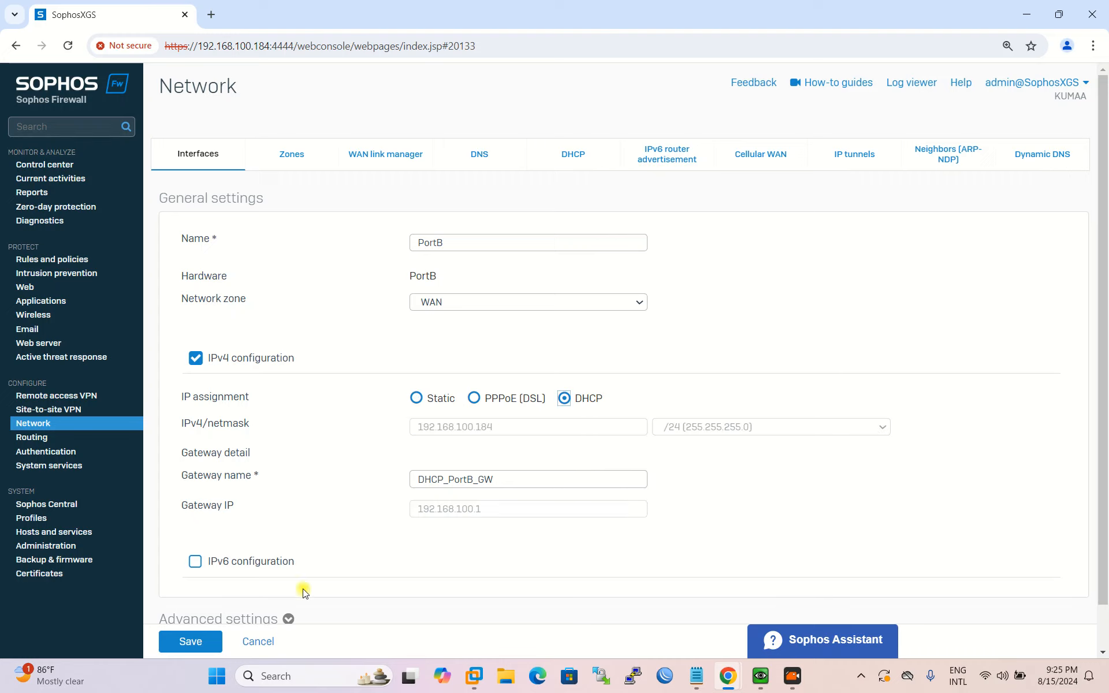
left_click(259, 641)
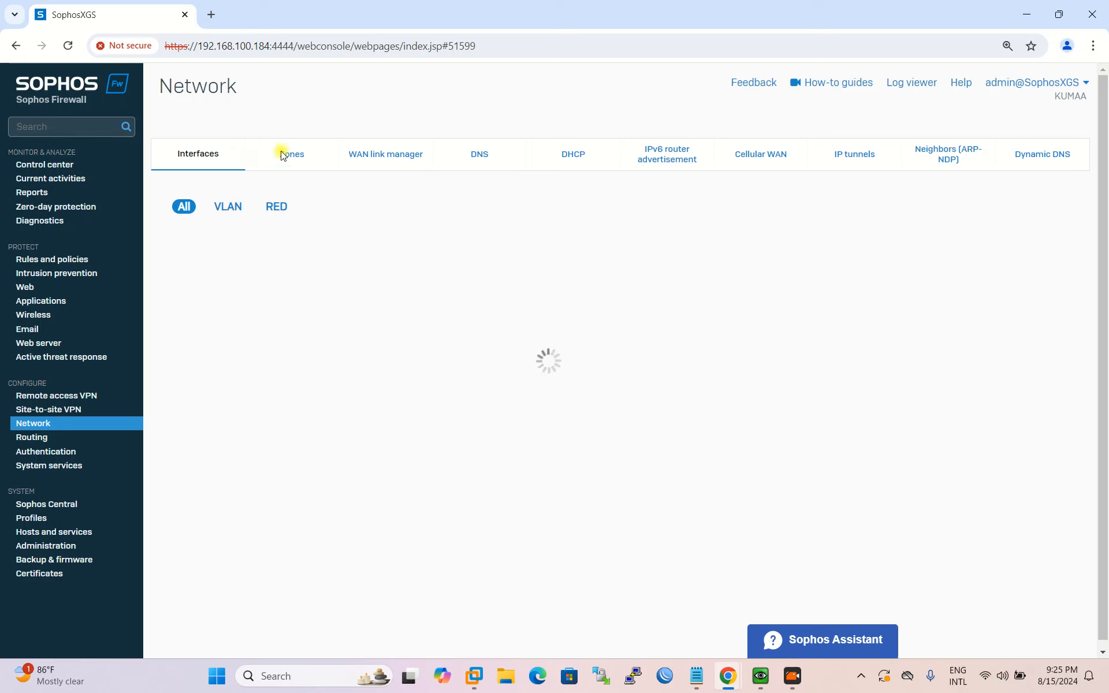
- Switch the firewall's IPv4 DNS configuration to Static DNS and set DNS 2 to 8.8.8.8
left_click(490, 155)
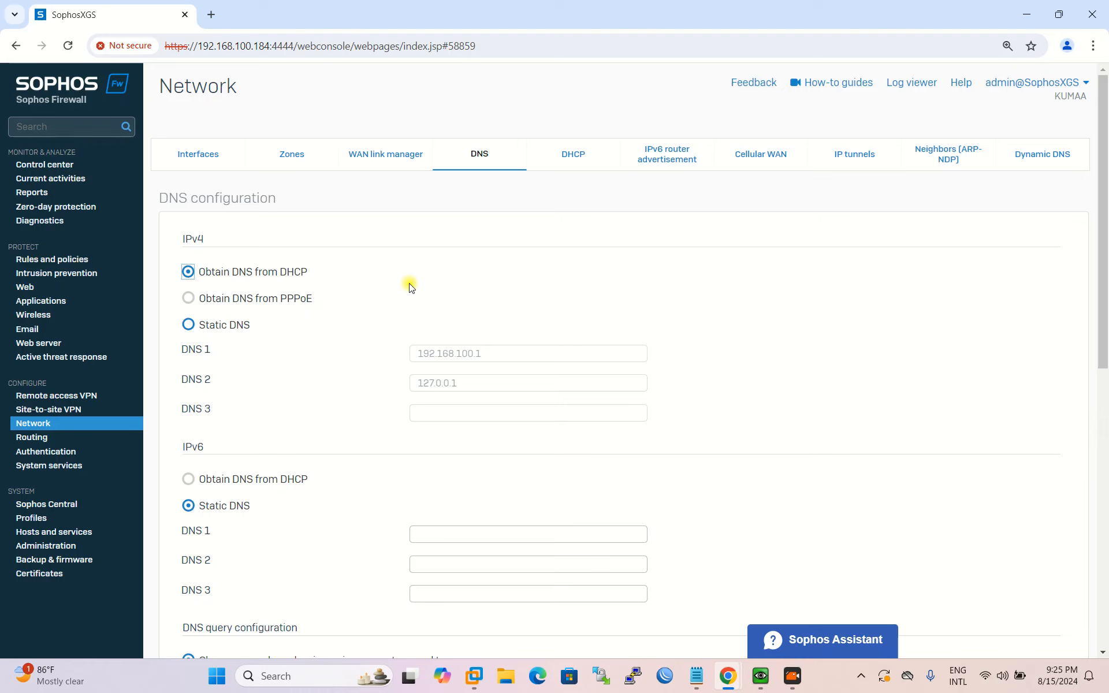
left_click(238, 325)
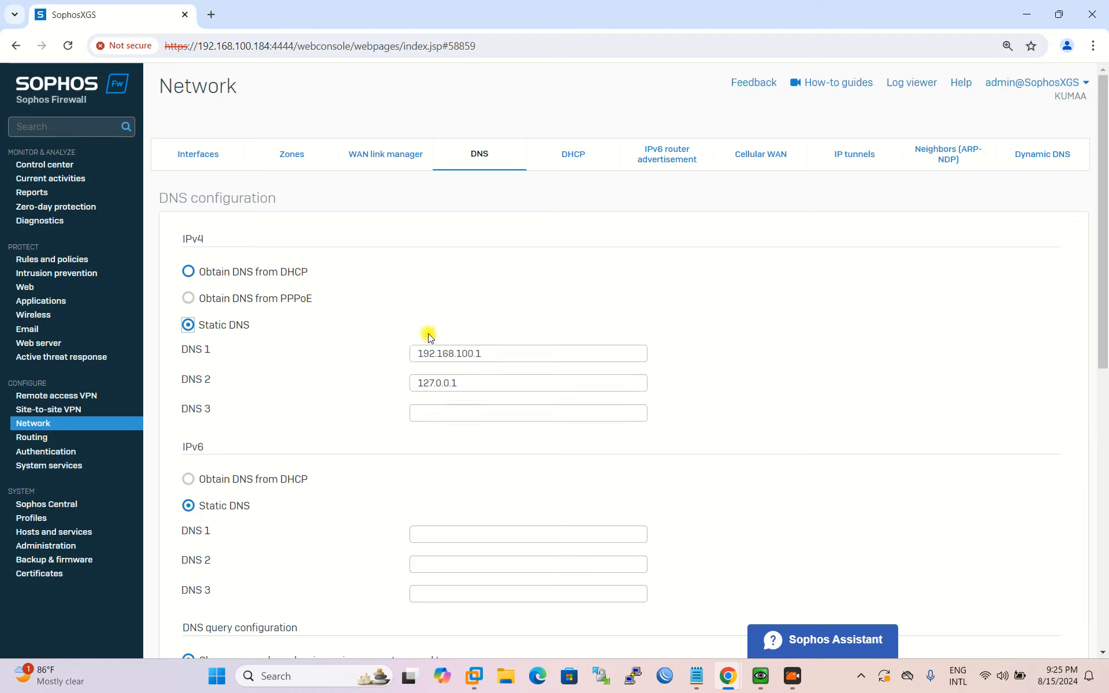
double_click(507, 353)
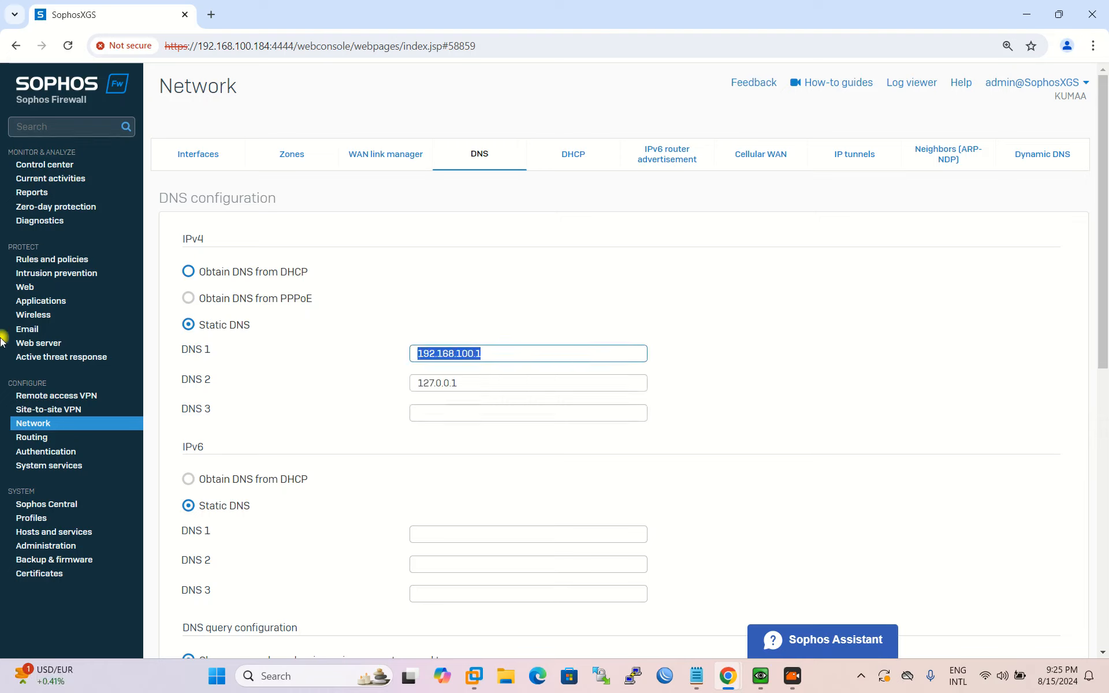
left_click(267, 306)
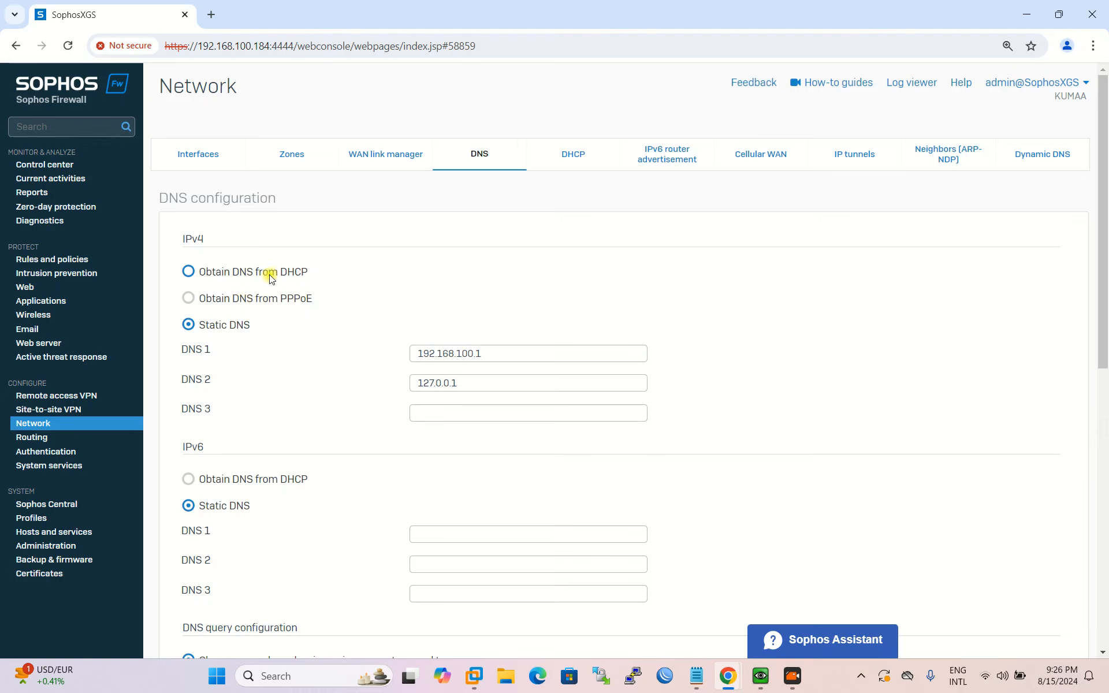
scroll(247, 347, "down", 2)
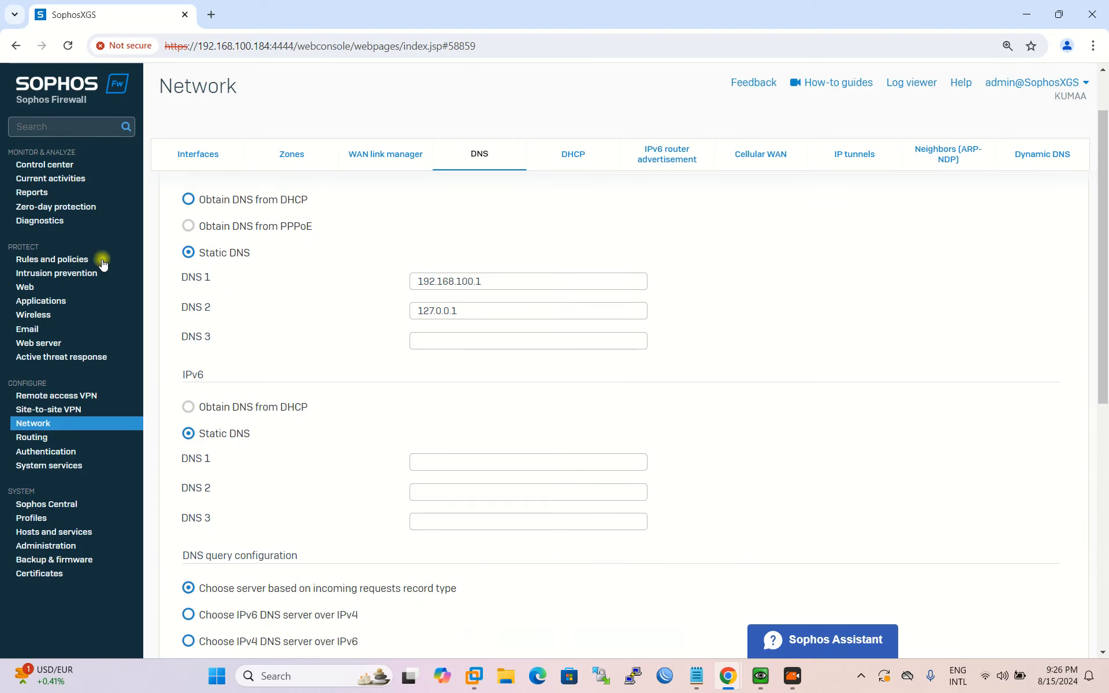
left_click_drag(517, 283, 325, 284)
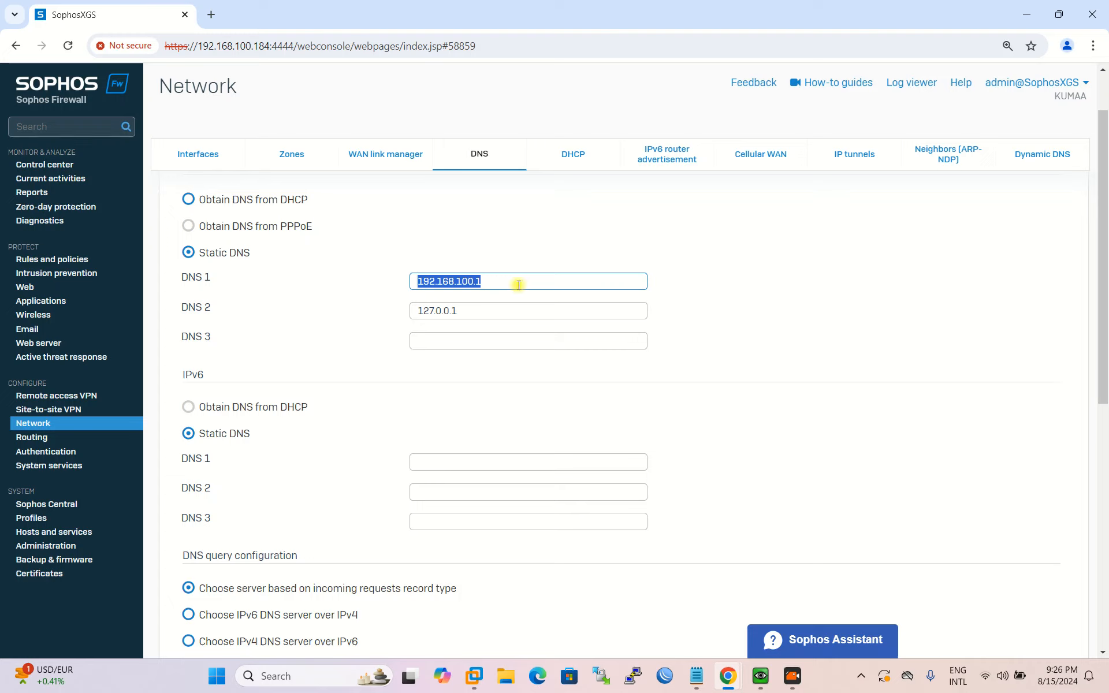
left_click_drag(470, 312, 343, 326)
type("8.8.8.8")
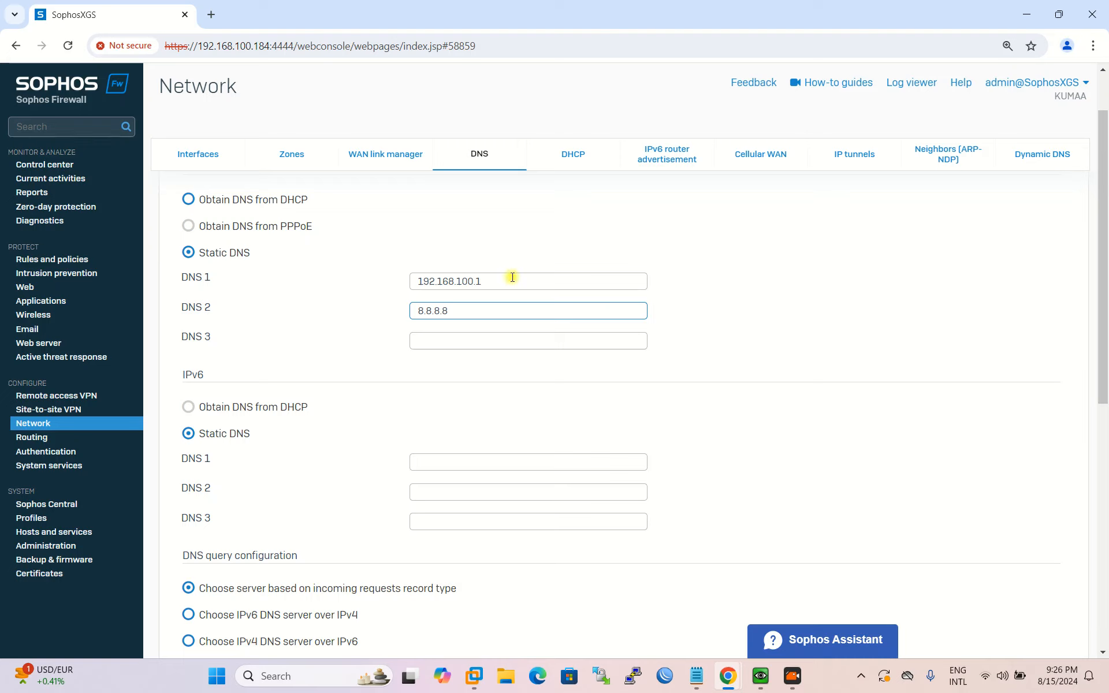
- Review the remaining DNS configuration options and return to the interface list without applying the DNS changes
scroll(497, 283, "down", 1)
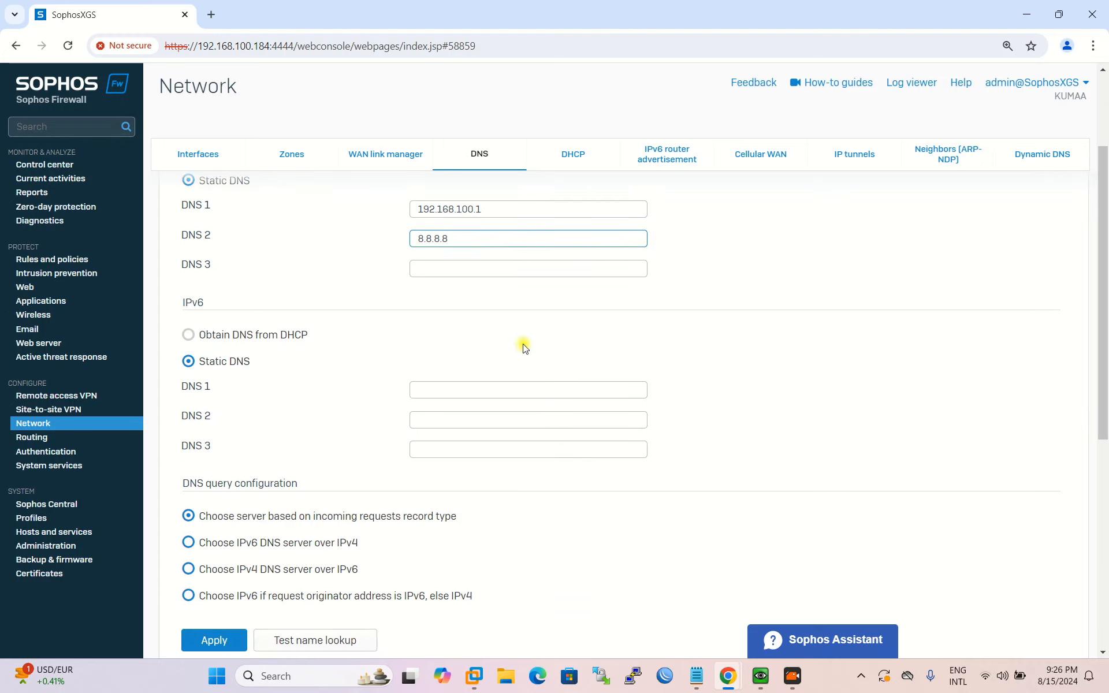
scroll(461, 413, "up", 2)
scroll(321, 585, "down", 6)
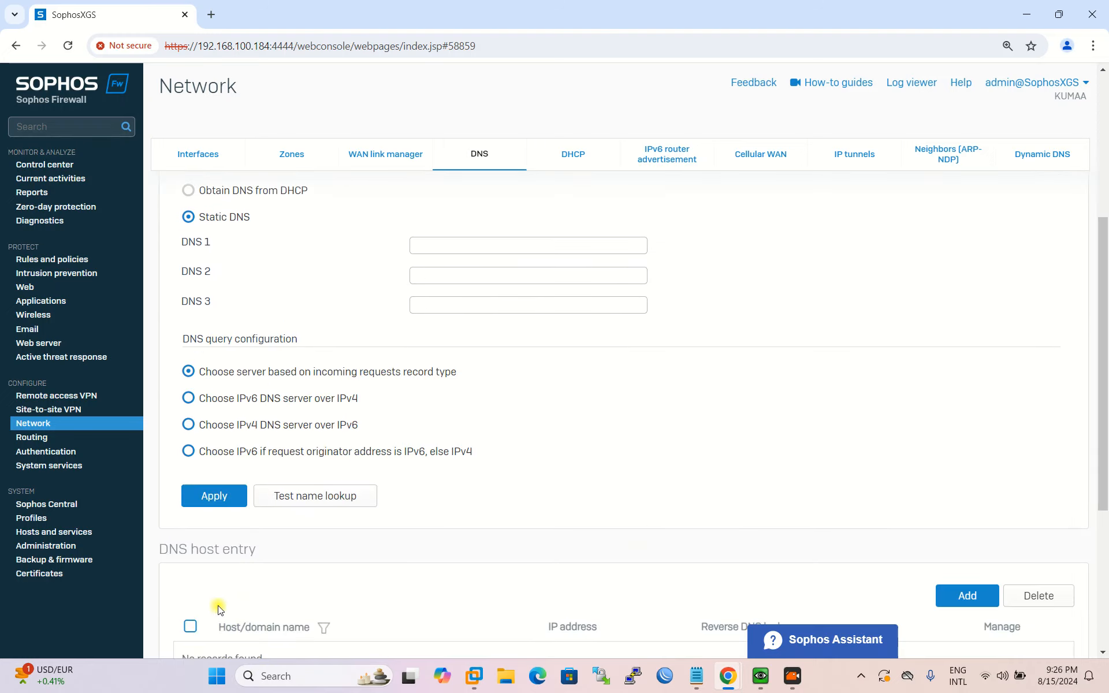
scroll(225, 375, "up", 5)
scroll(235, 422, "up", 1)
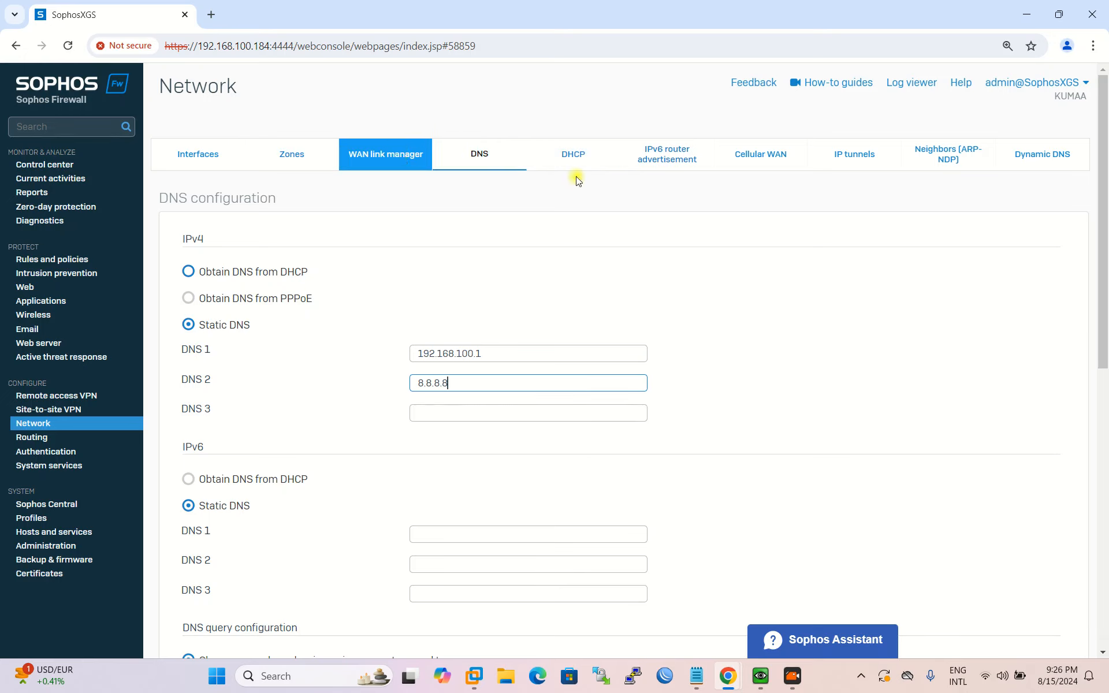
left_click(220, 154)
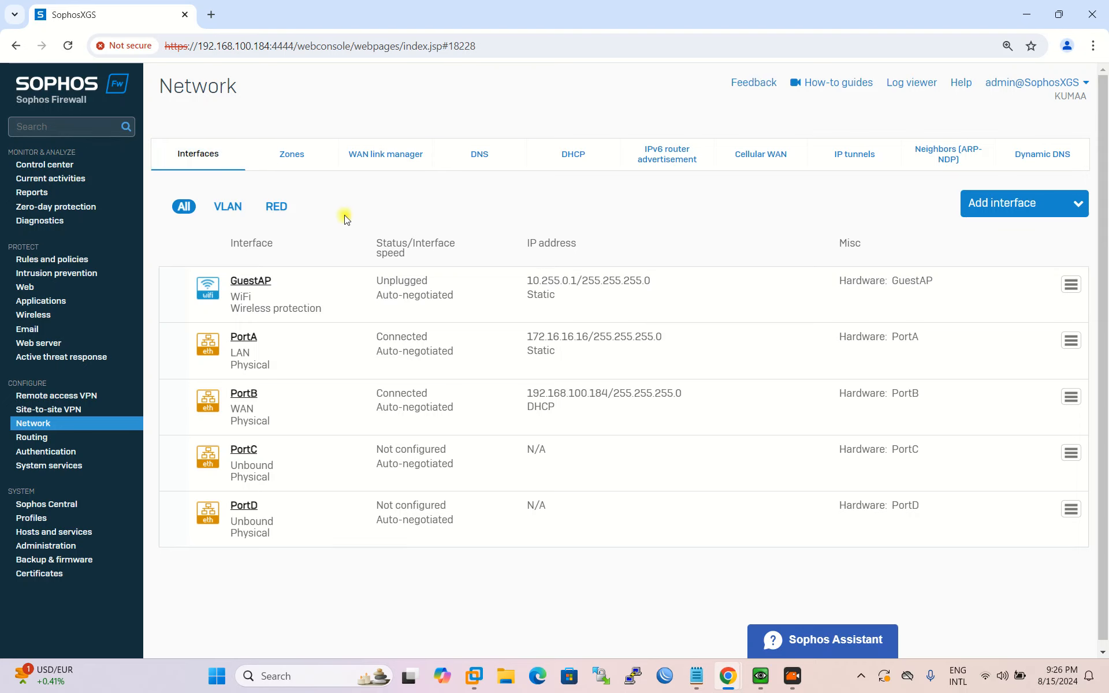
- Open the DHCP_PortB_GW gateway from the WAN links, examine its name, IP address and interface, and return to the gateway list
left_click(401, 149)
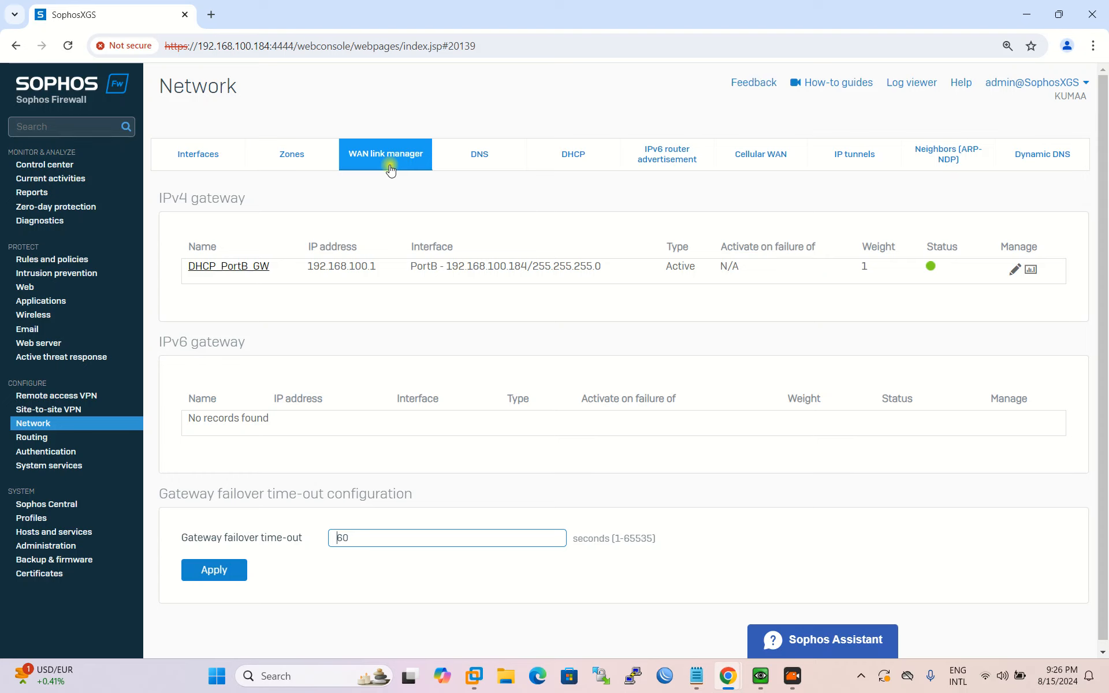
left_click(1015, 270)
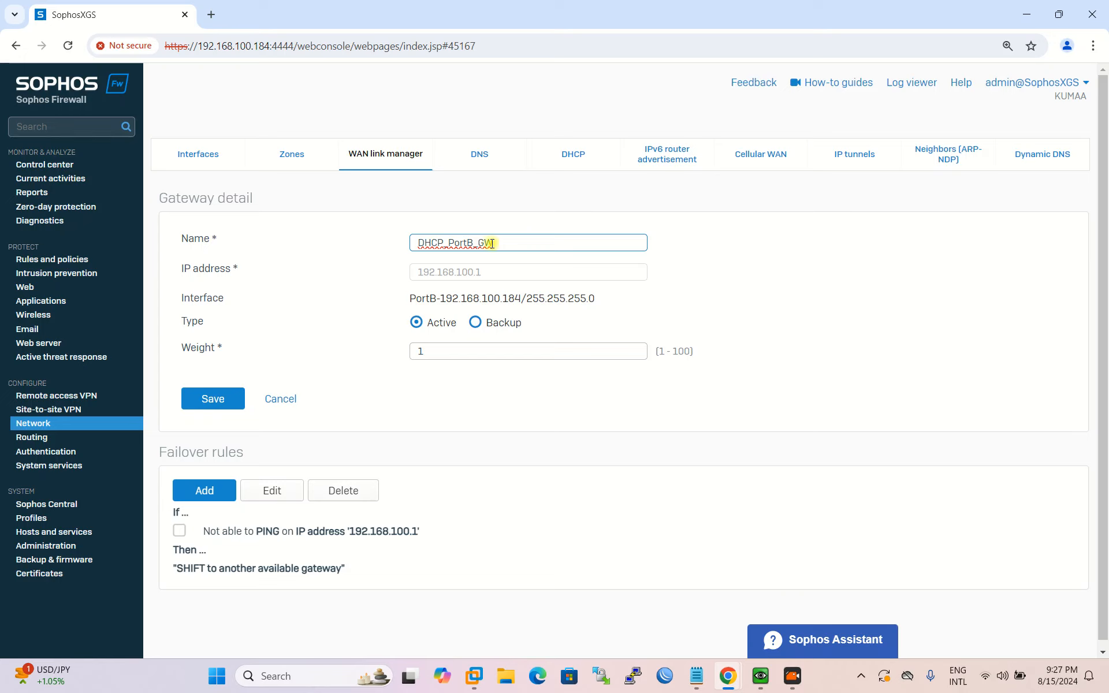
double_click(465, 243)
left_click(507, 242)
left_click_drag(505, 245, 354, 240)
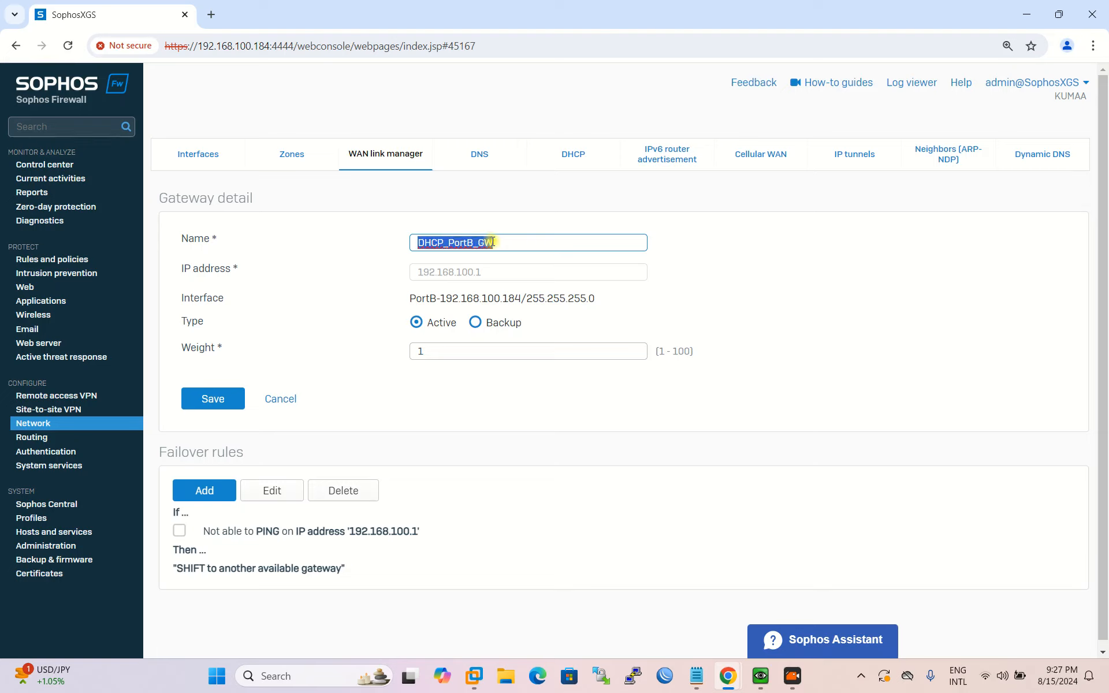
left_click_drag(502, 244, 417, 243)
left_click(498, 242)
left_click(488, 272)
left_click_drag(493, 272, 417, 270)
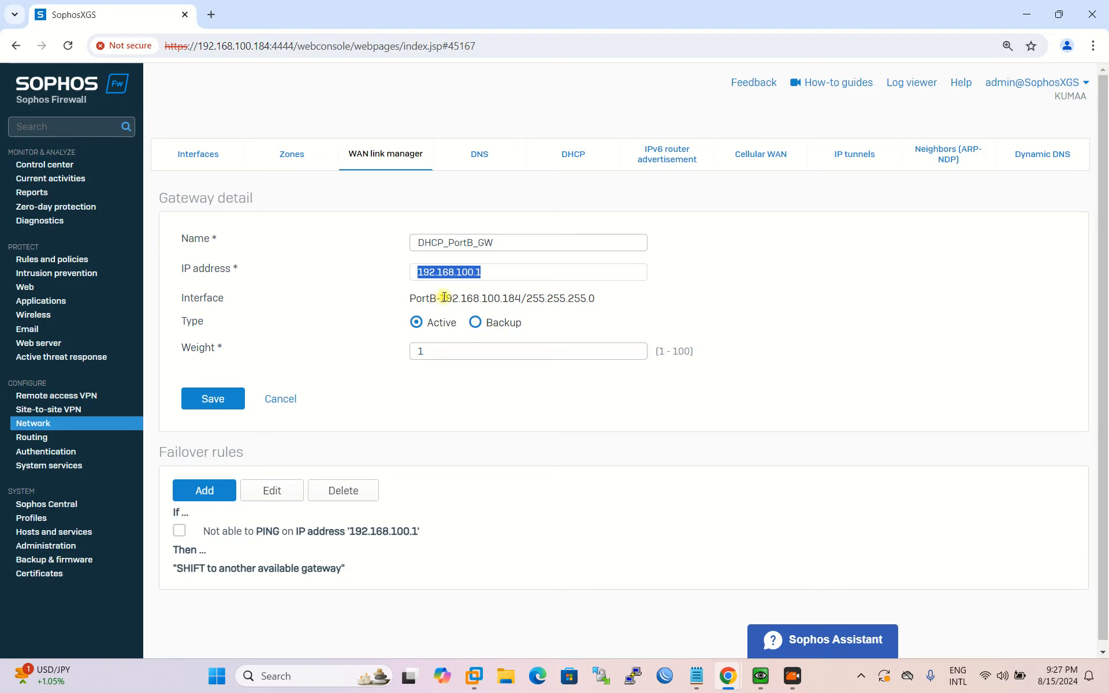
left_click_drag(410, 298, 595, 298)
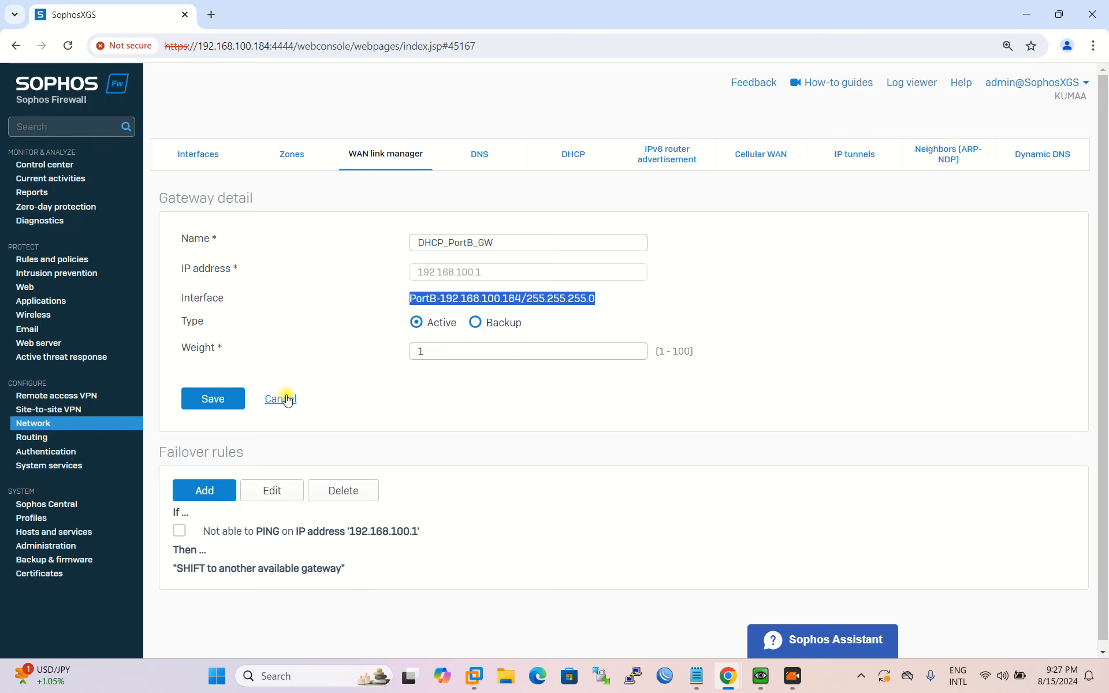
left_click(387, 156)
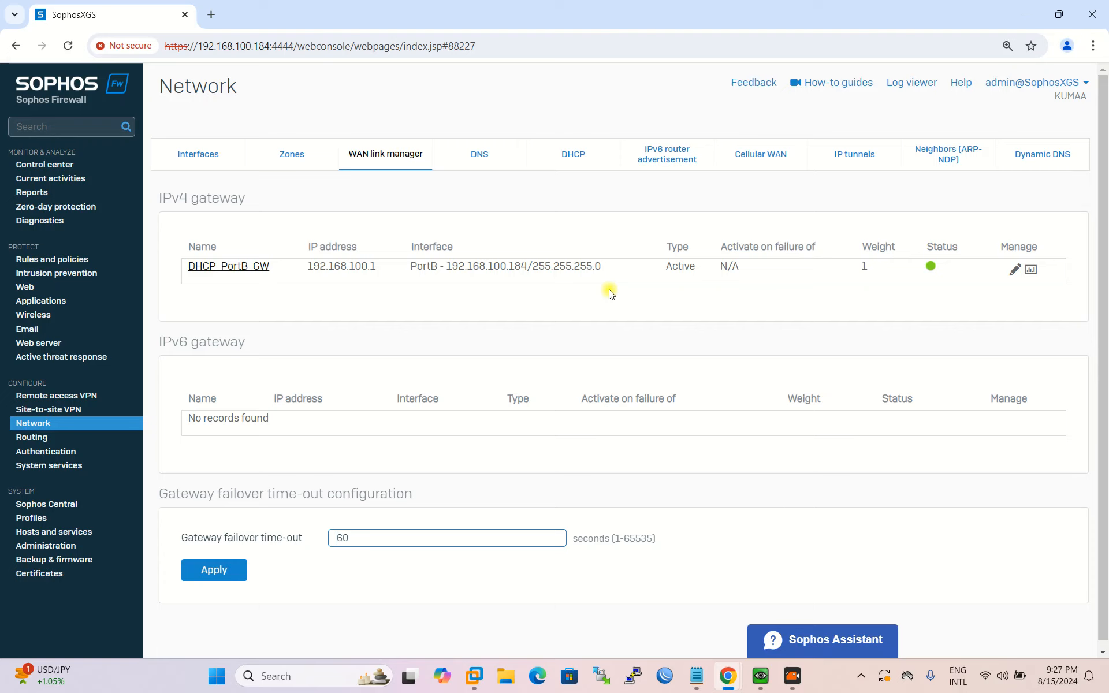
- Open the PortC interface settings and assign the port to the LAN network zone
left_click(198, 155)
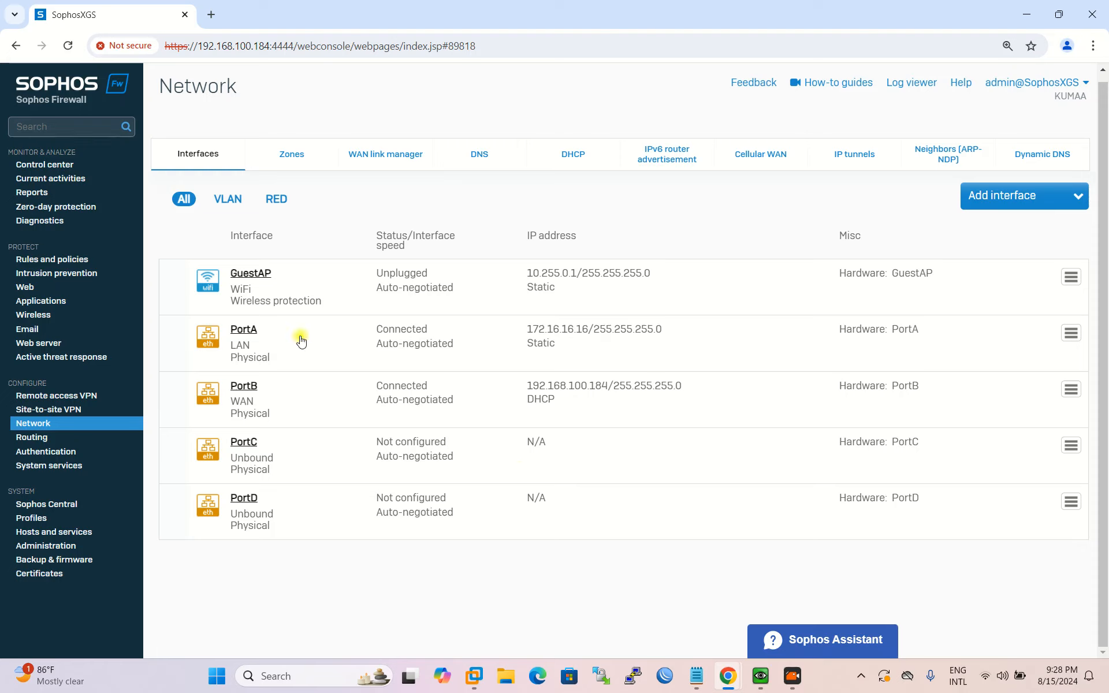
left_click(244, 444)
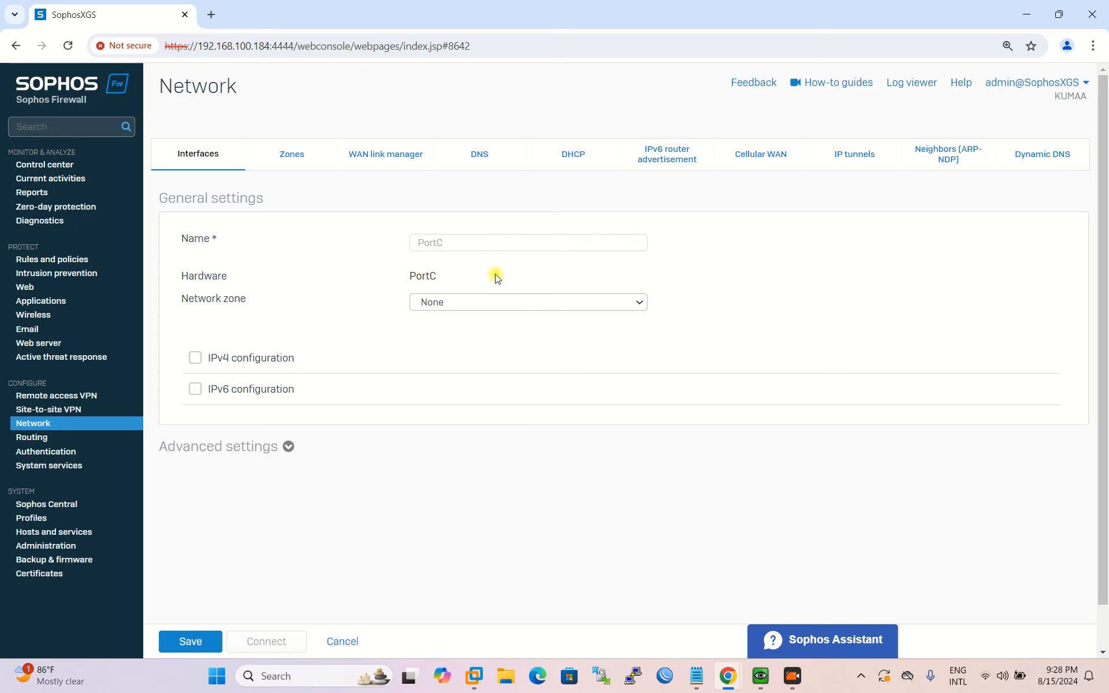
left_click(449, 303)
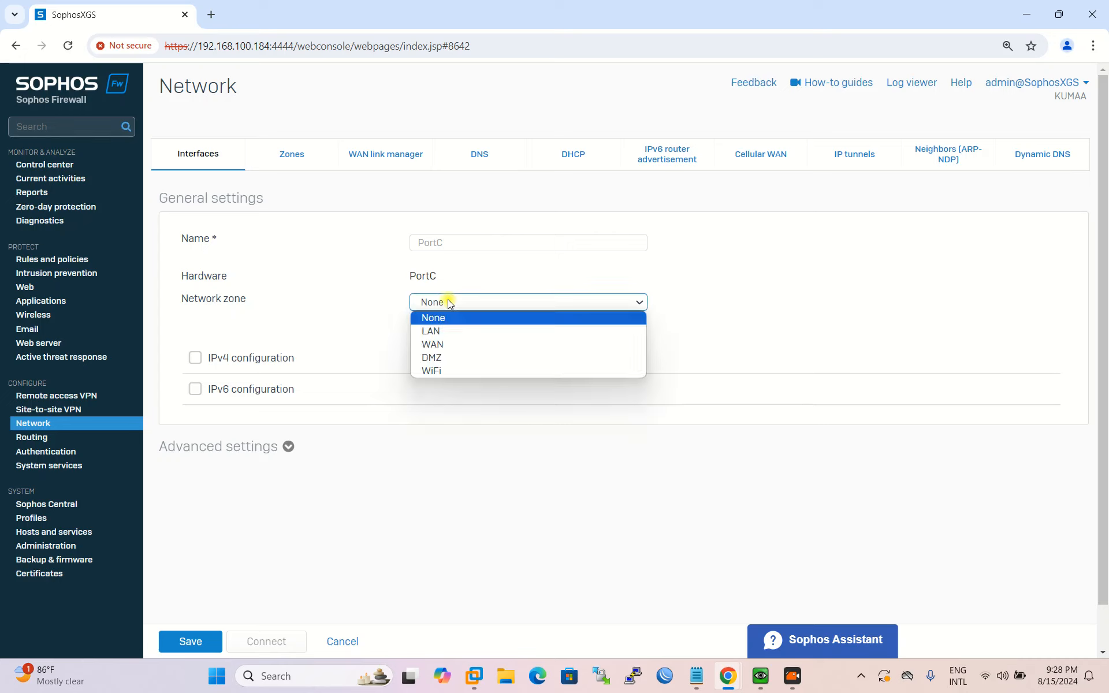
left_click(471, 331)
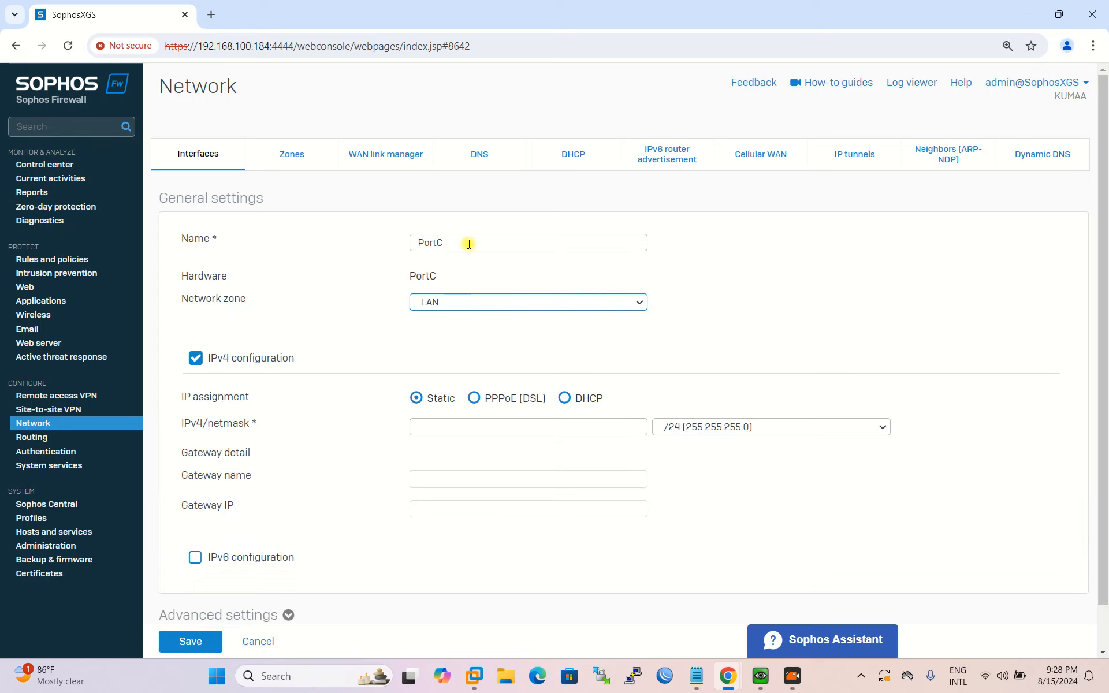
- Rename the PortC interface as LAN-Staff10 and reselect LAN as its network zone
key("shift+Tab")
type("Staff")
key("BackSpace")
key("BackSpace")
key("BackSpace")
key("BackSpace")
type("LAN-St")
key("BackSpace")
key("BackSpace")
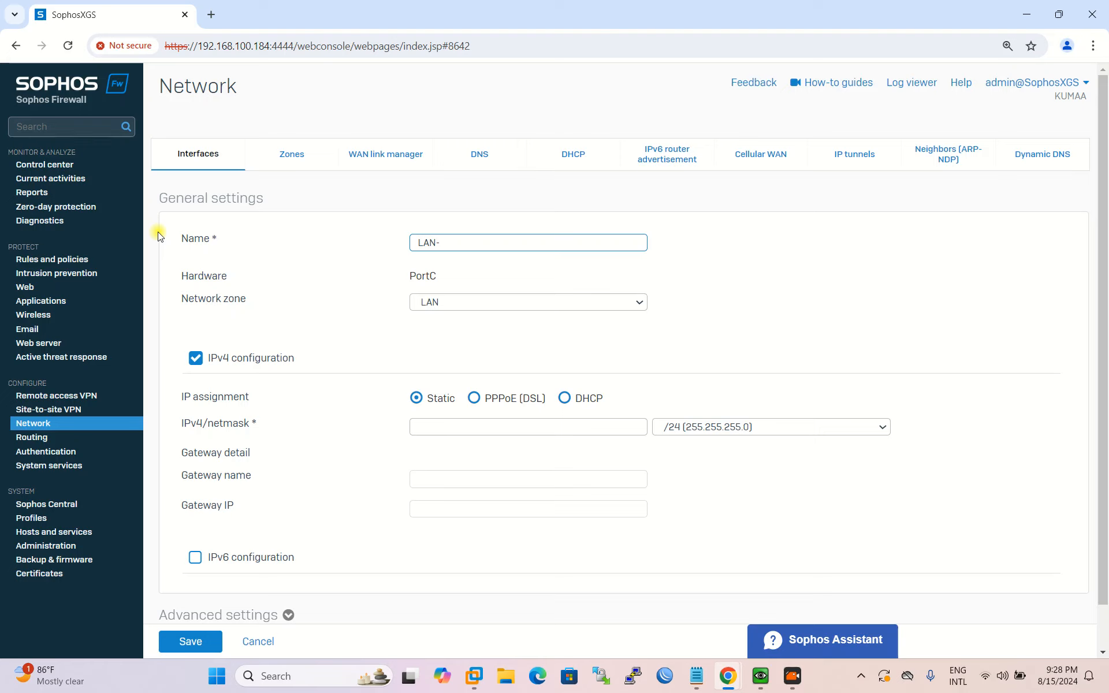
type("Staff10")
scroll(515, 248, "down", 1)
scroll(455, 257, "up", 1)
triple_click(452, 242)
left_click(430, 306)
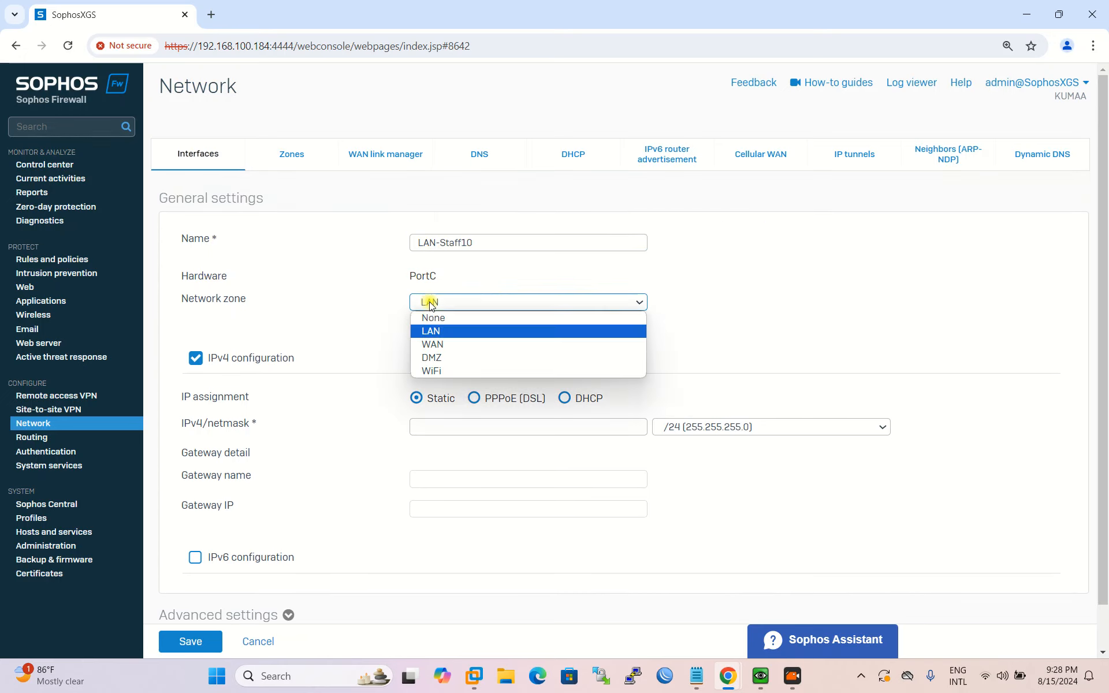
left_click(427, 329)
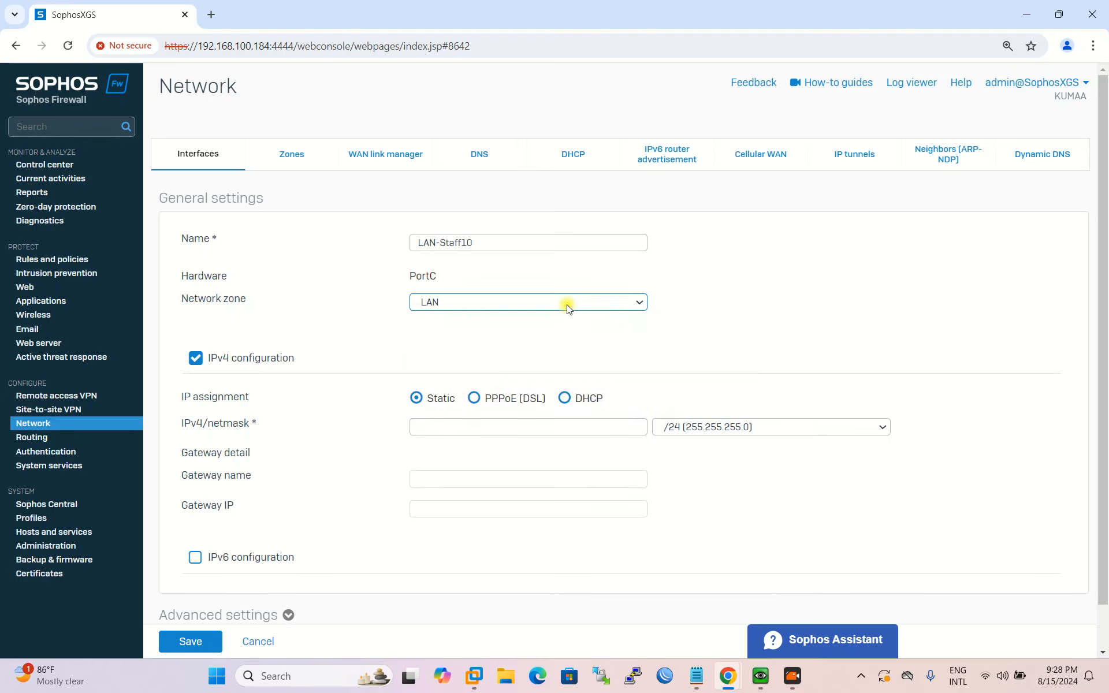
- Enter 10.10.30.0 as the interface's static IPv4 address and try to save the settings
scroll(567, 307, "down", 1)
left_click(432, 380)
type("10.10.")
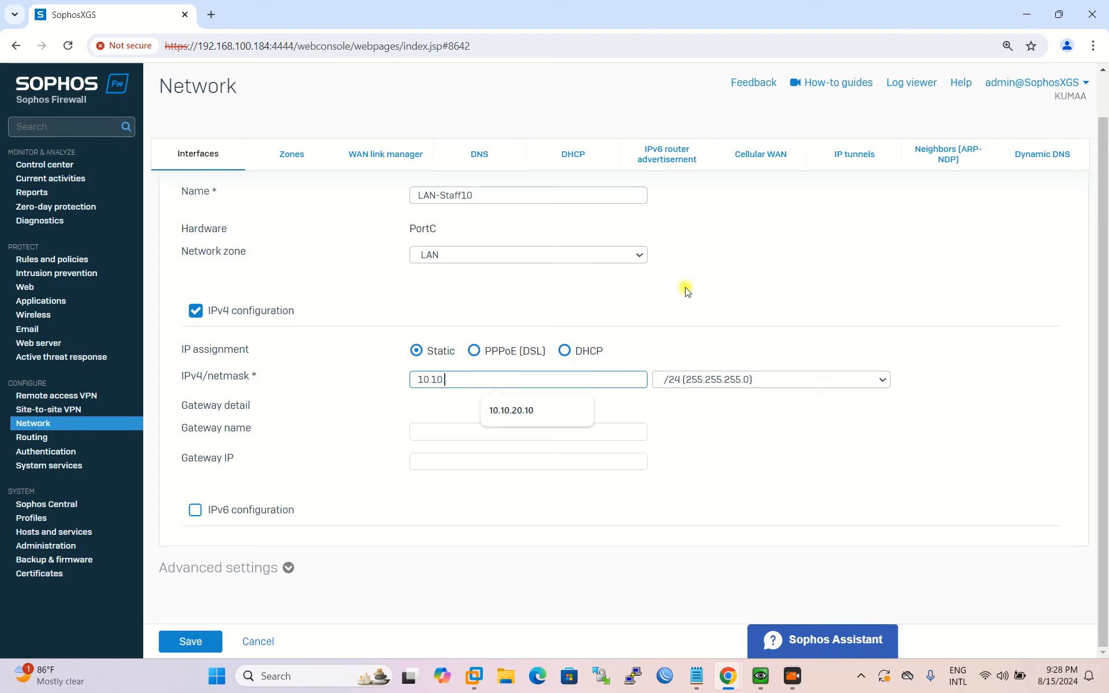
type("20")
key("BackSpace")
key("BackSpace")
type("30")
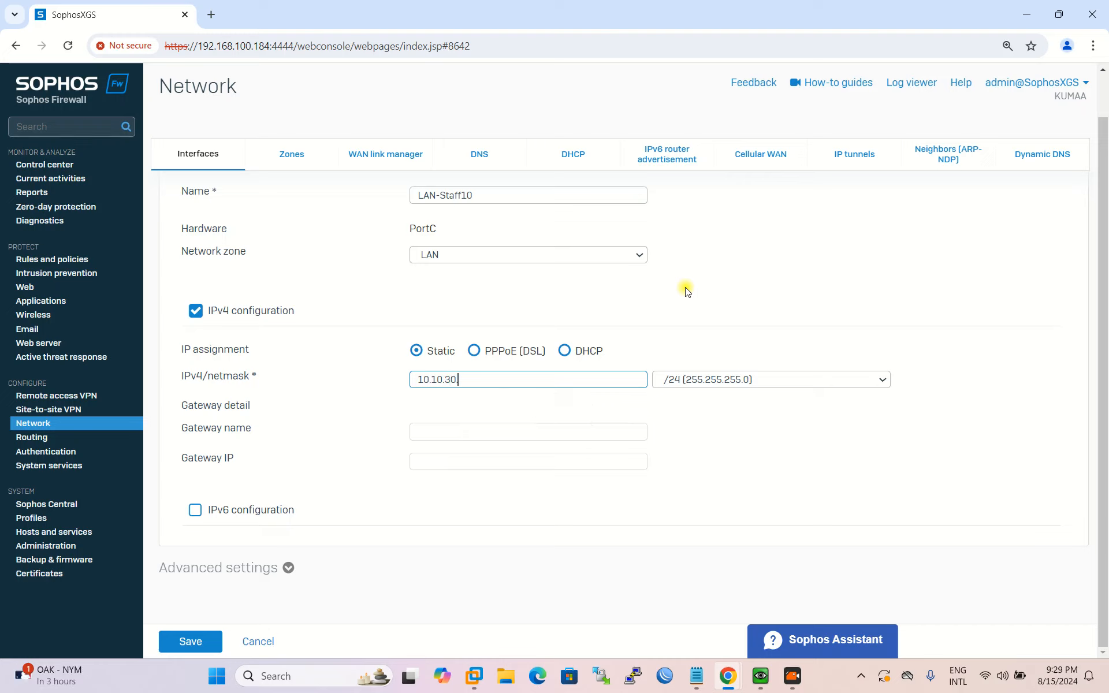
type(".0")
key("ctrl+a")
left_click_drag(503, 384, 381, 391)
scroll(620, 363, "up", 1)
scroll(620, 364, "down", 1)
left_click(186, 645)
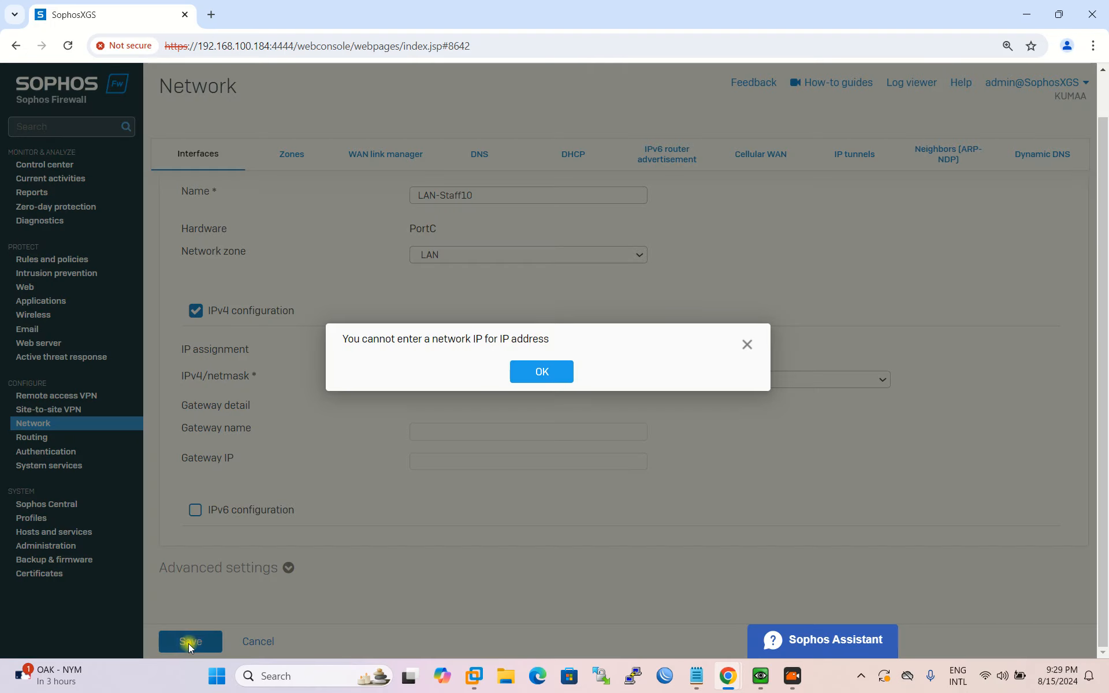
left_click(541, 376)
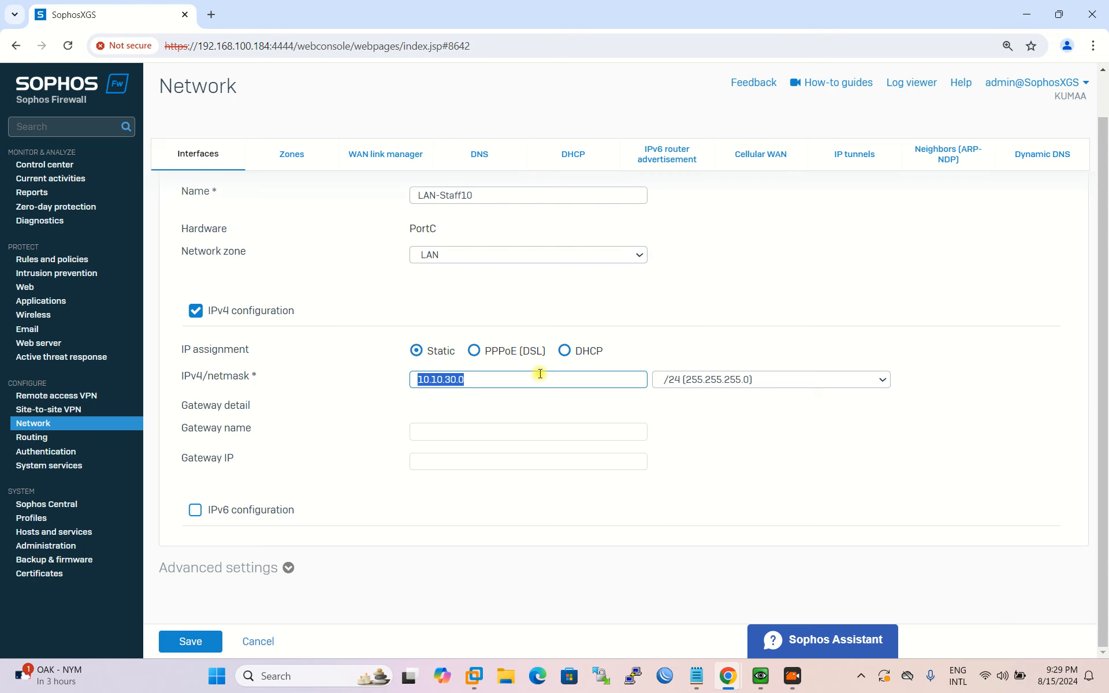
- Correct the interface's IPv4 address to 10.10.30.1, save the settings and check the LAN-Staff10 address in the interface list
left_click(571, 380)
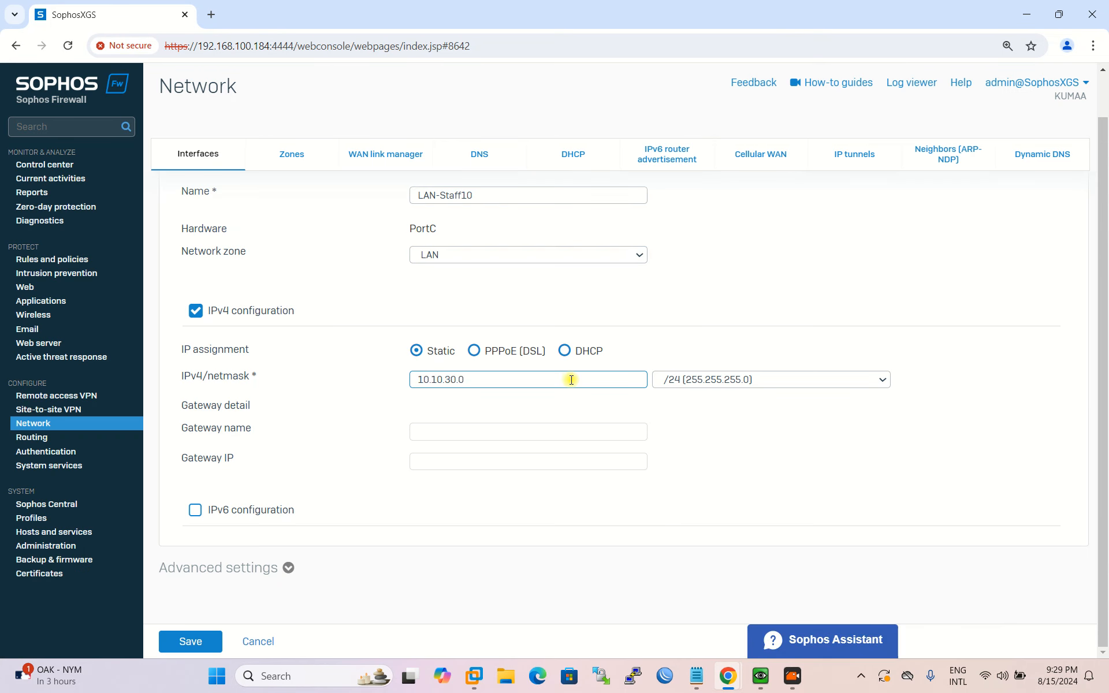
key("BackSpace")
type("1")
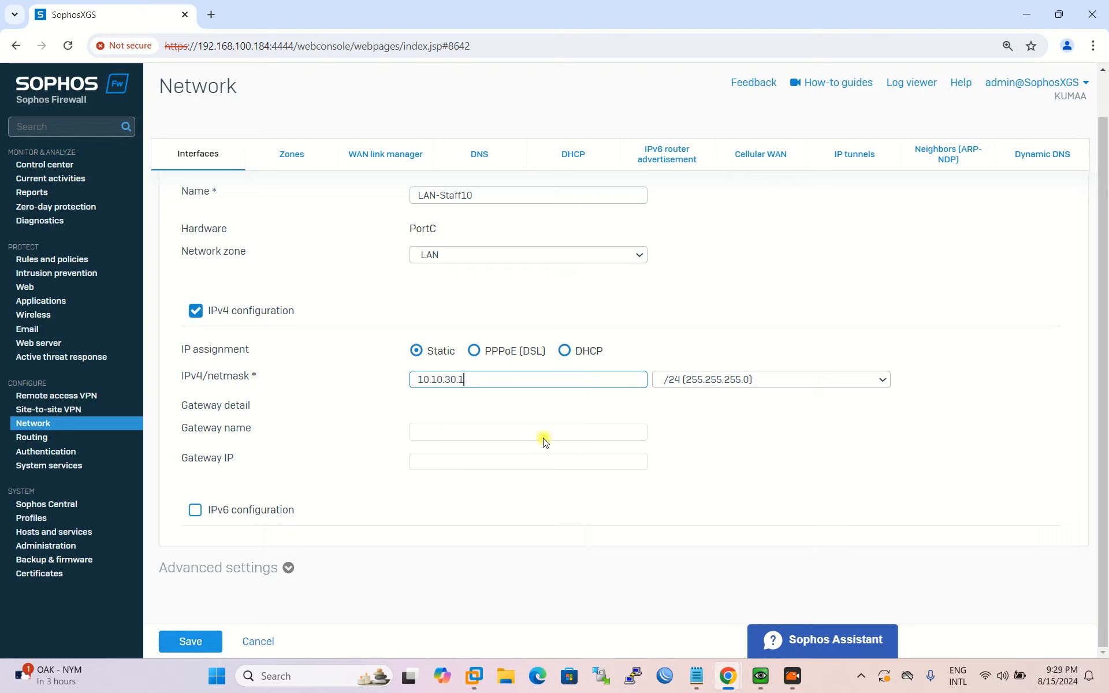
left_click_drag(503, 379, 355, 382)
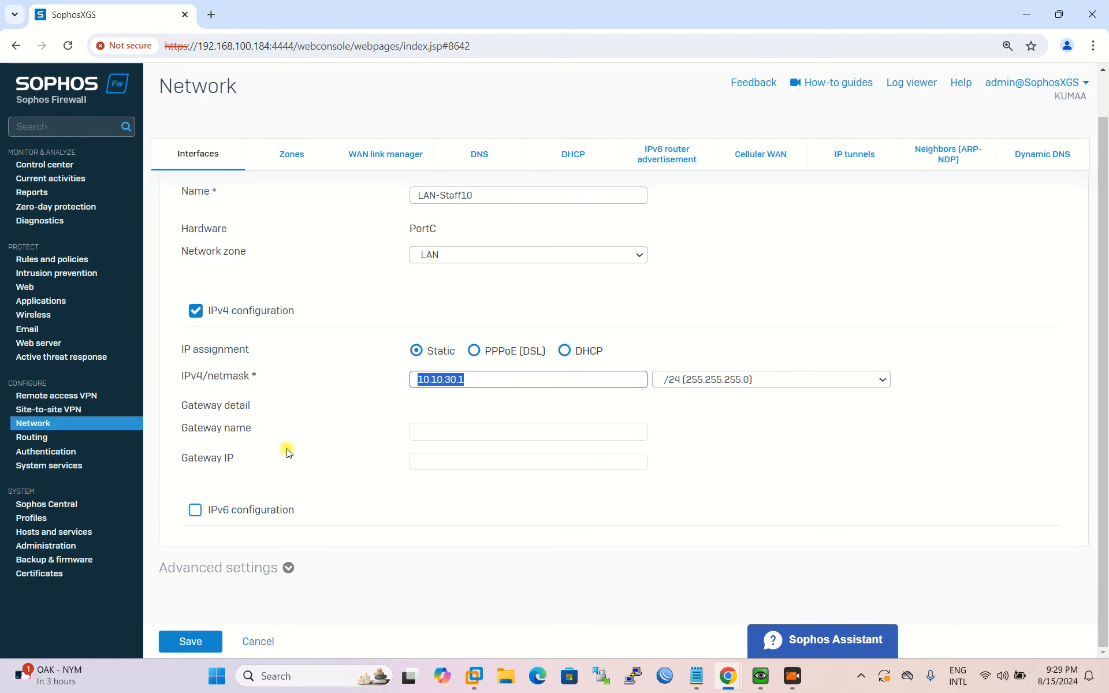
left_click(184, 641)
left_click(493, 433)
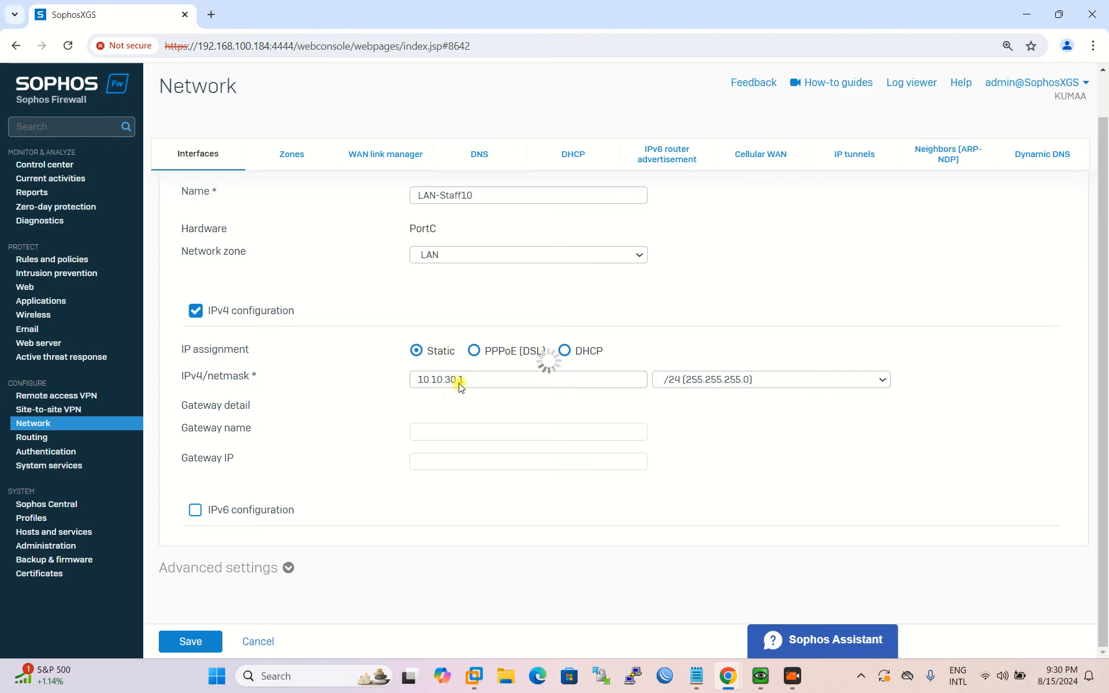
mouse_move(1102, 309)
left_mouse_down()
mouse_move(1105, 237)
mouse_move(1103, 300)
left_mouse_up()
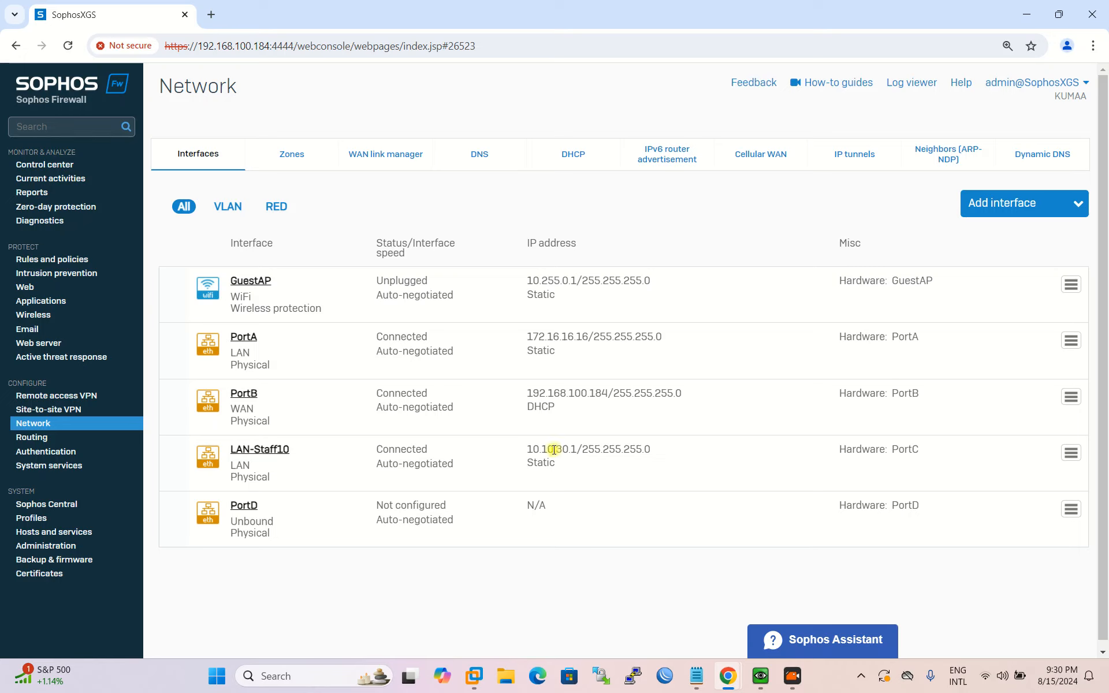
left_click_drag(529, 448, 570, 450)
- Add a new IPv4 DHCP server named StaffLAN10 and assign it to the LAN-Staff10 interface
left_click(581, 157)
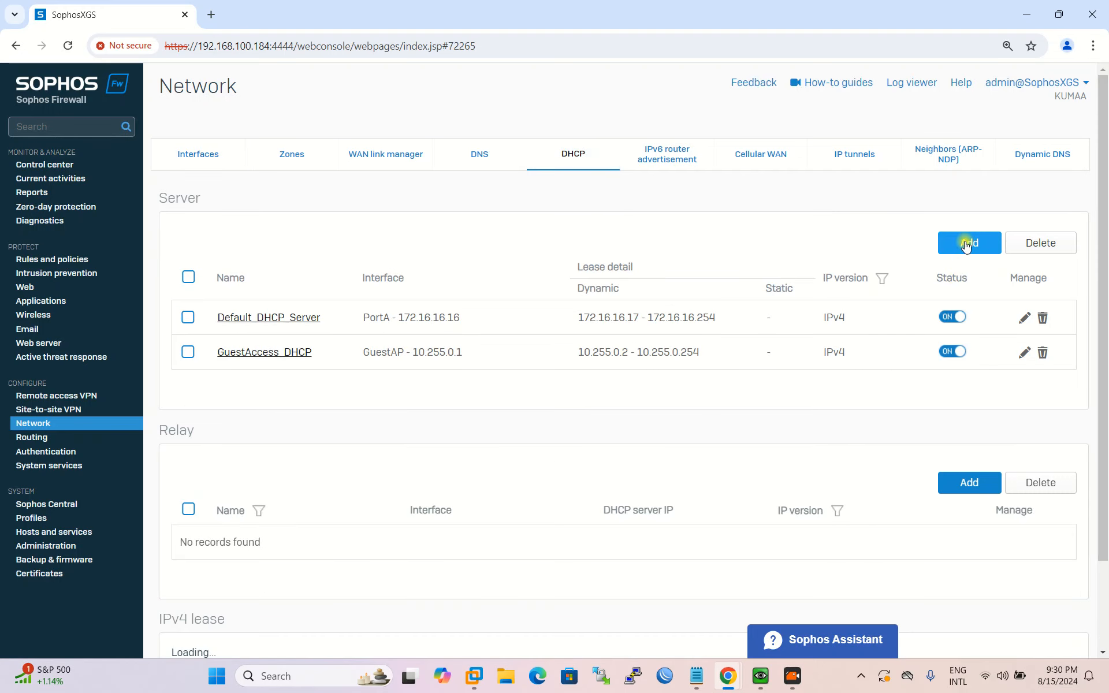
left_click(966, 244)
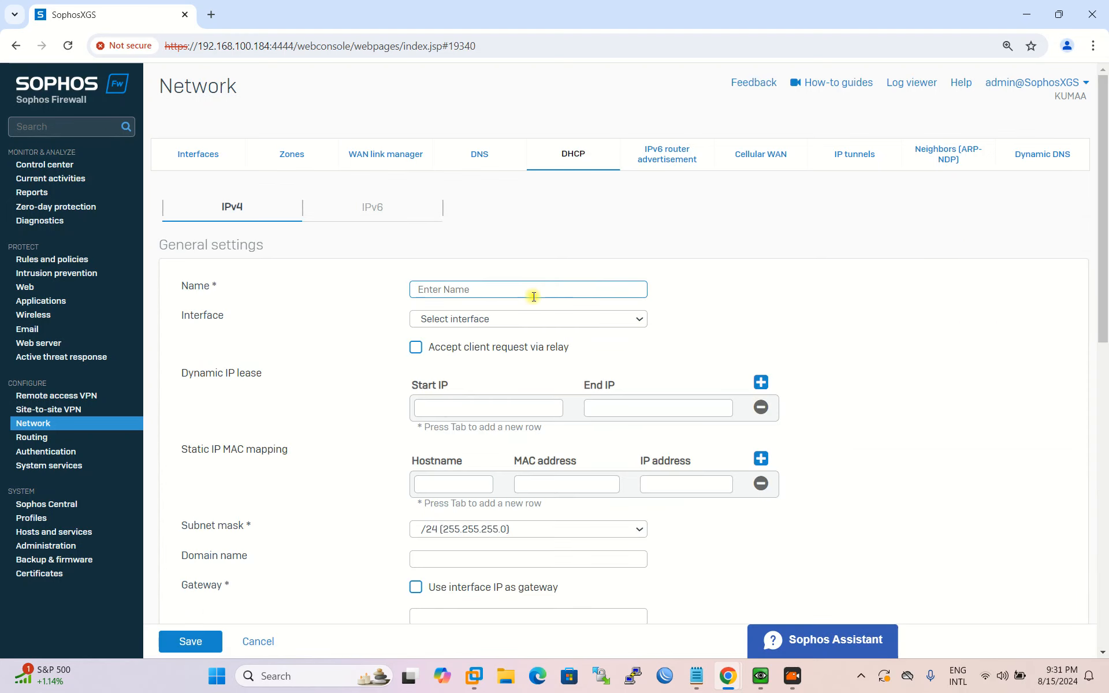
type("Staff")
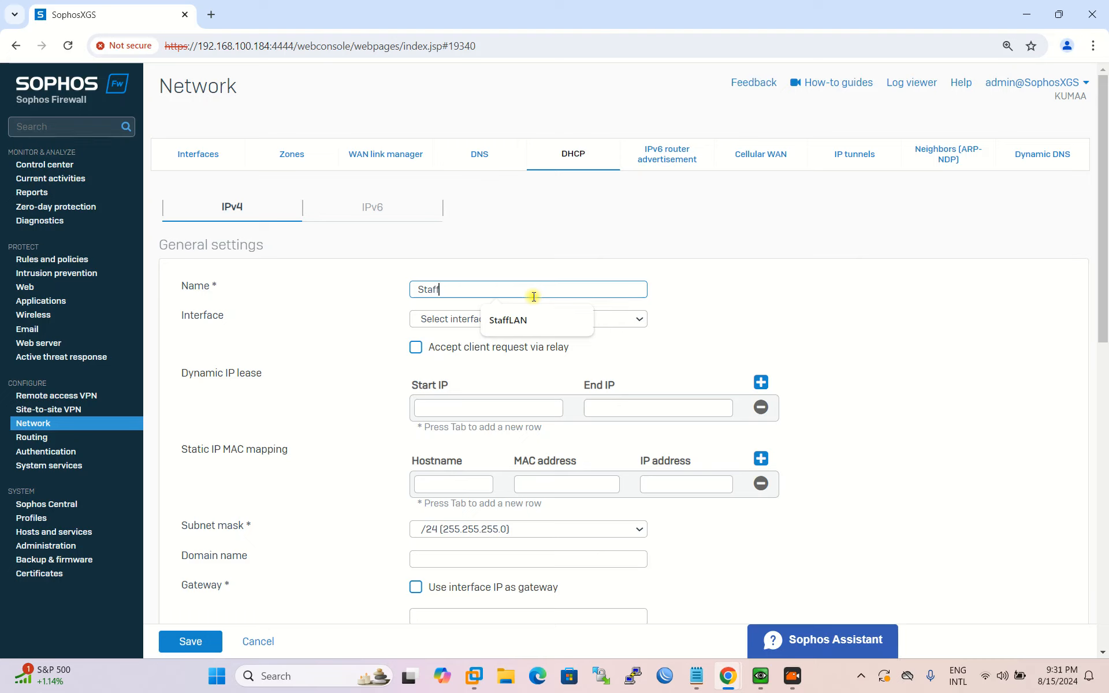
type("lLAN")
type("10")
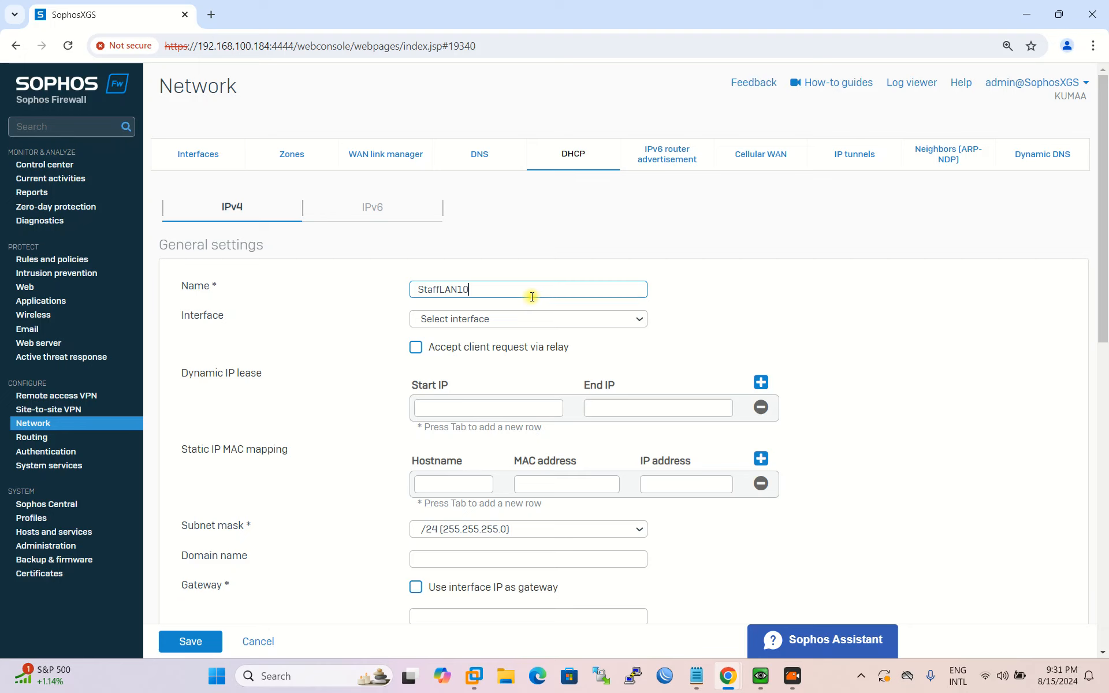
left_click(495, 318)
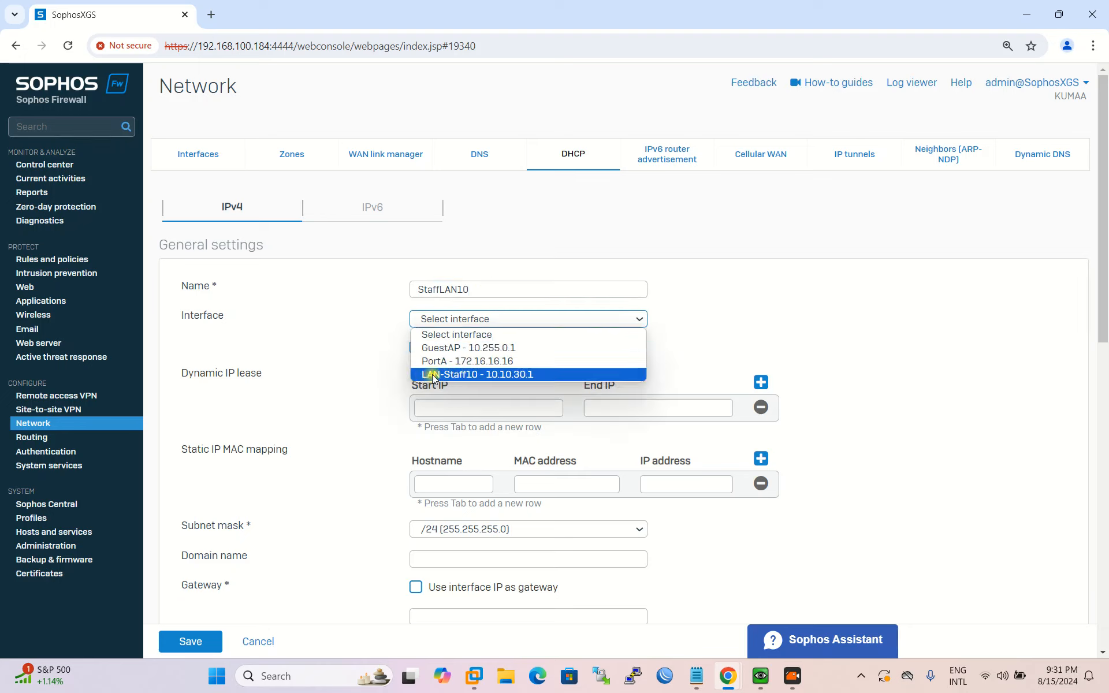
left_click(505, 375)
- Set the DHCP server's dynamic IP lease range from 10.10.30.100 to 10.10.30.254
scroll(558, 357, "down", 1)
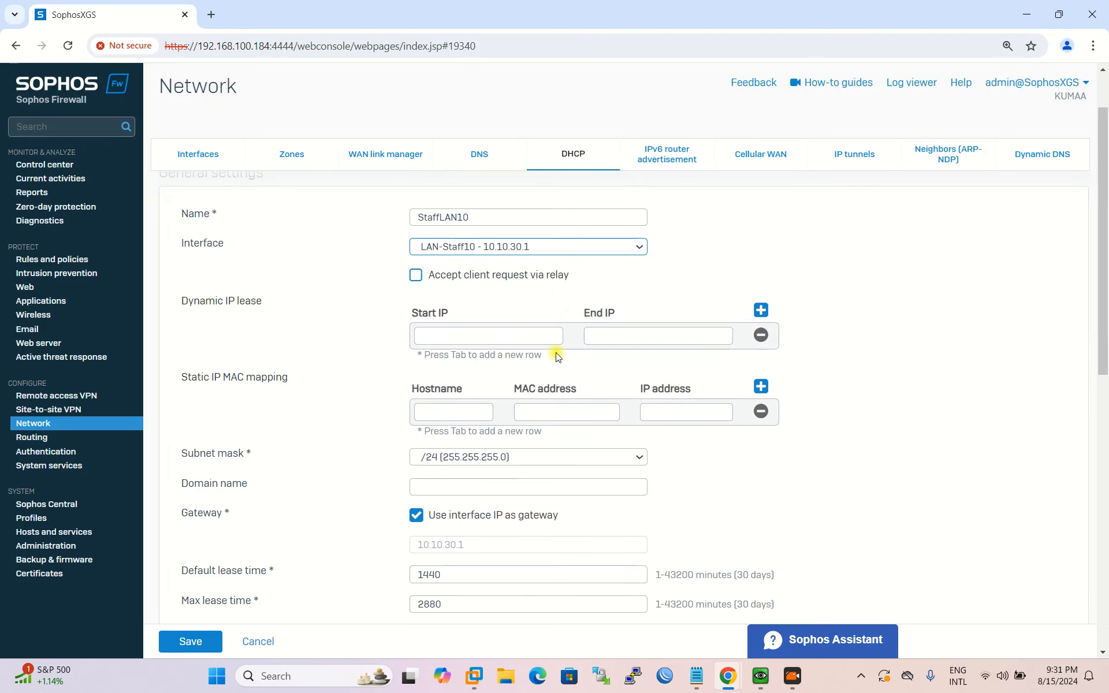
left_click(494, 339)
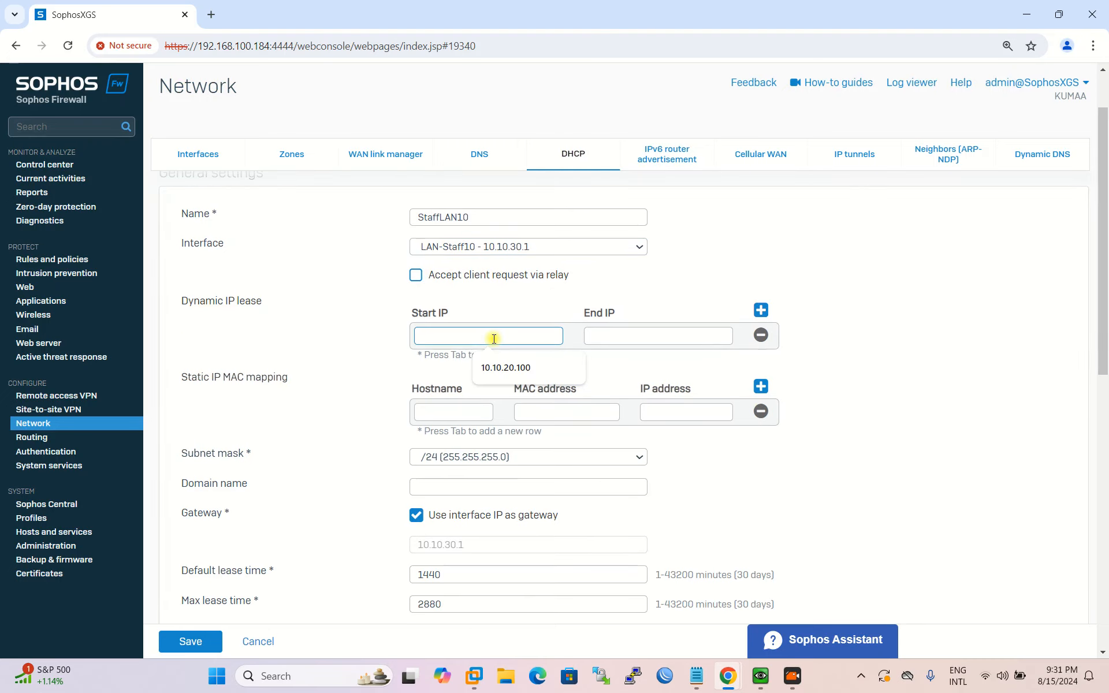
type("10.10.30.100")
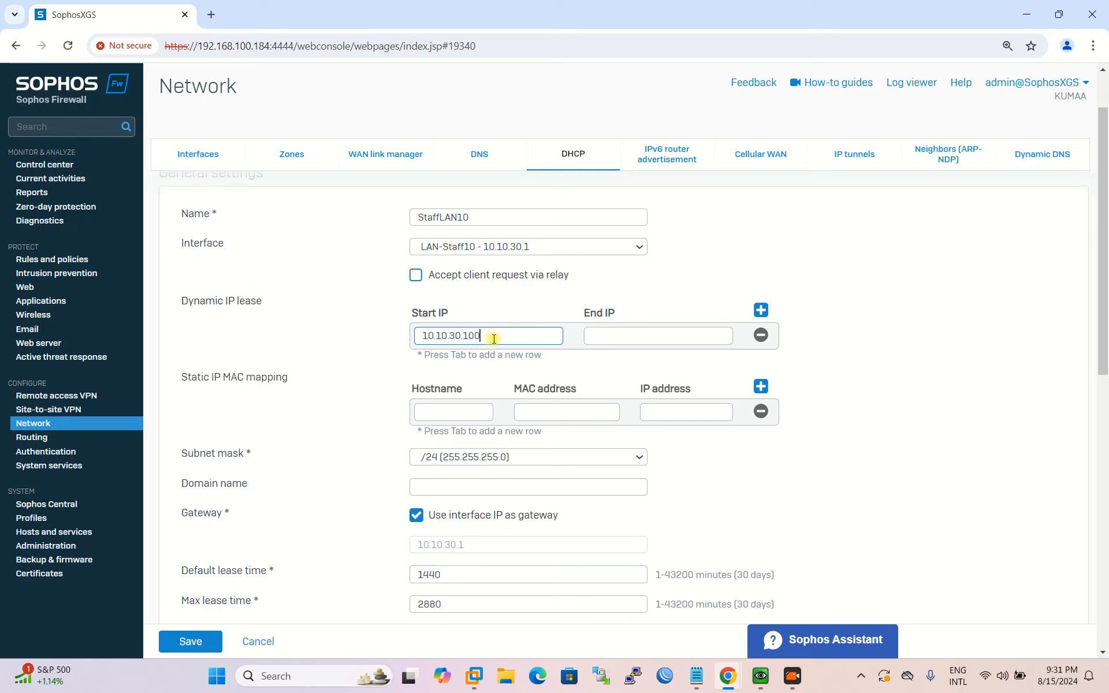
left_click(615, 330)
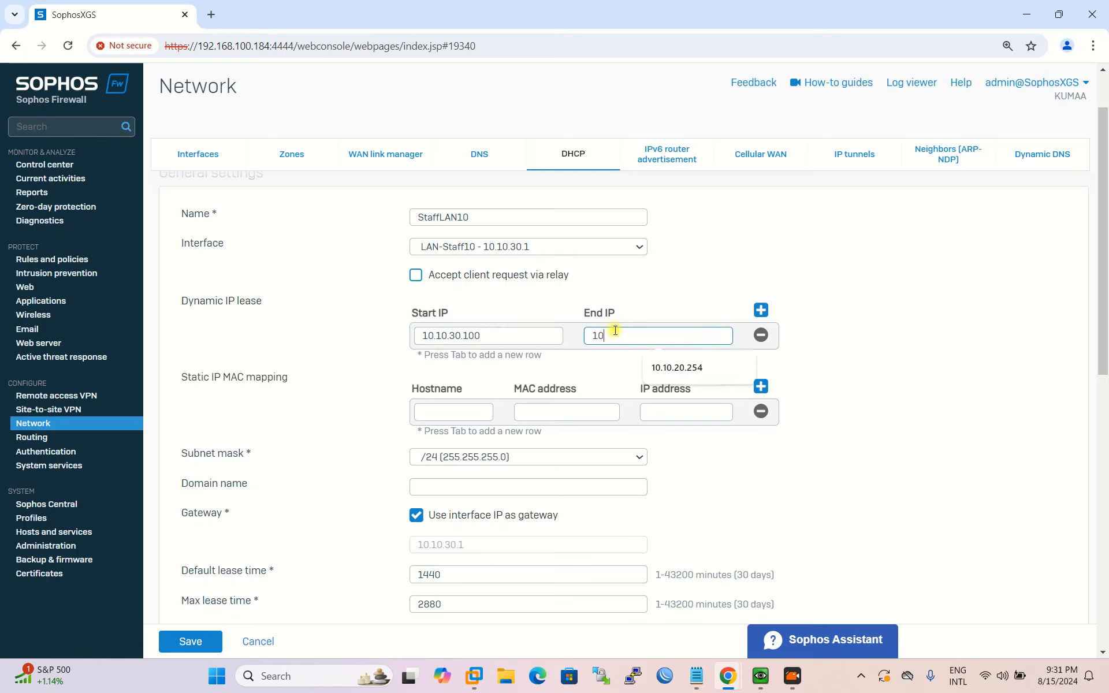
type("10.10.30.254")
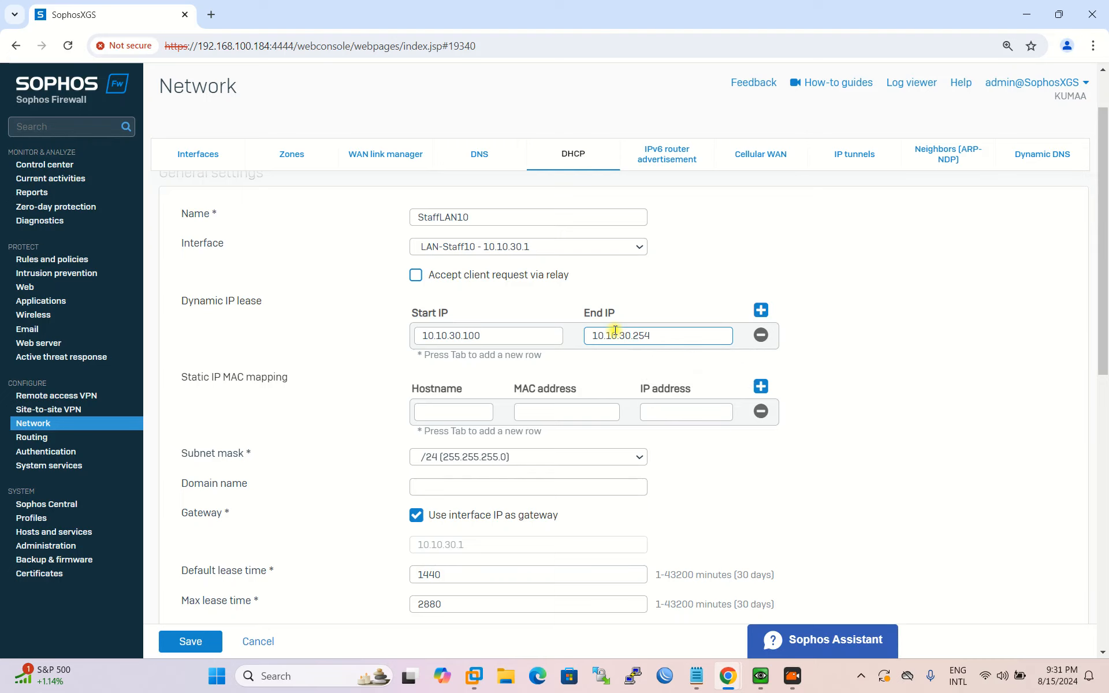
- Examine the DHCP server's subnet mask, gateway, lease times and DNS server settings
scroll(615, 331, "down", 3)
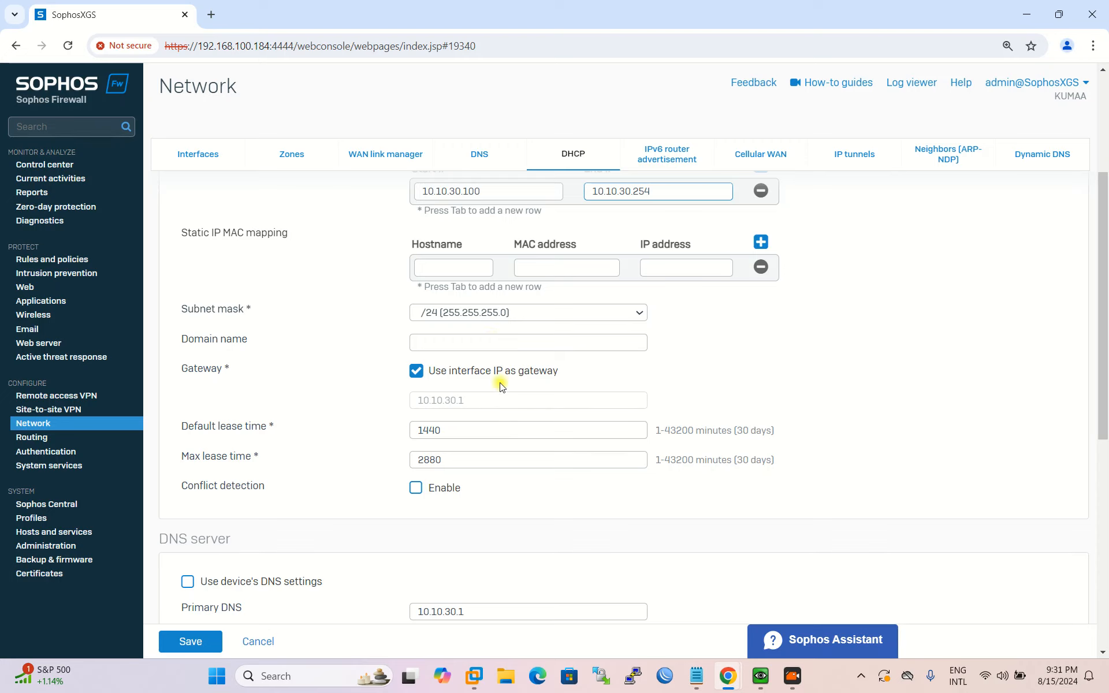
scroll(532, 383, "down", 1)
left_click_drag(473, 328, 384, 322)
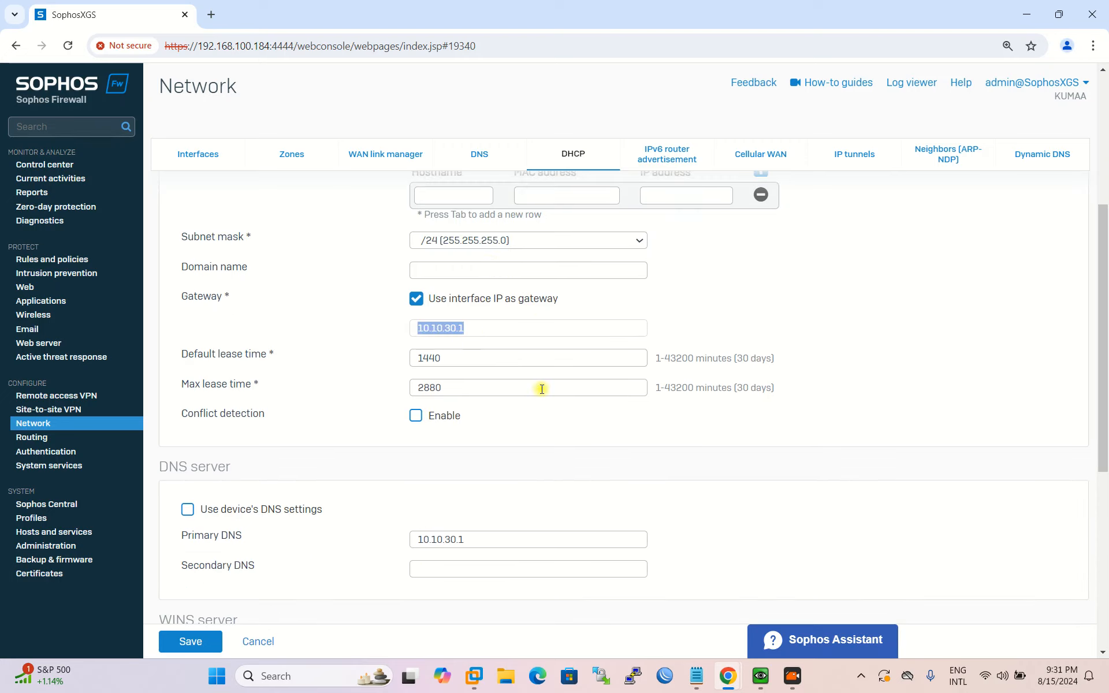
scroll(542, 389, "up", 3)
scroll(542, 392, "up", 1)
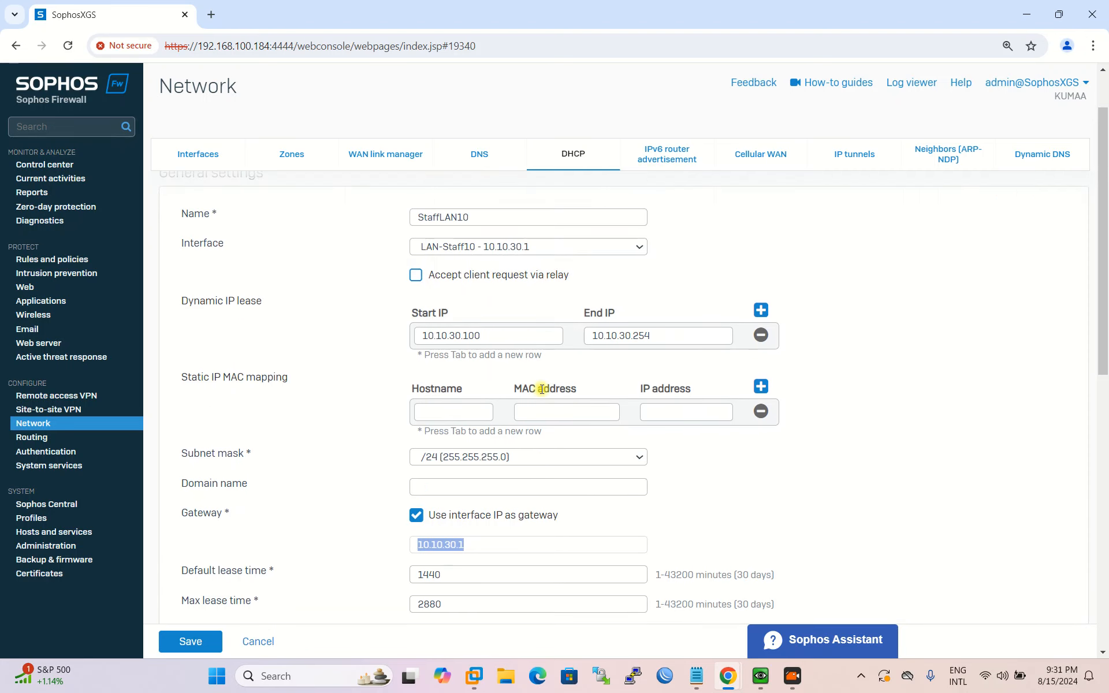
scroll(542, 389, "down", 5)
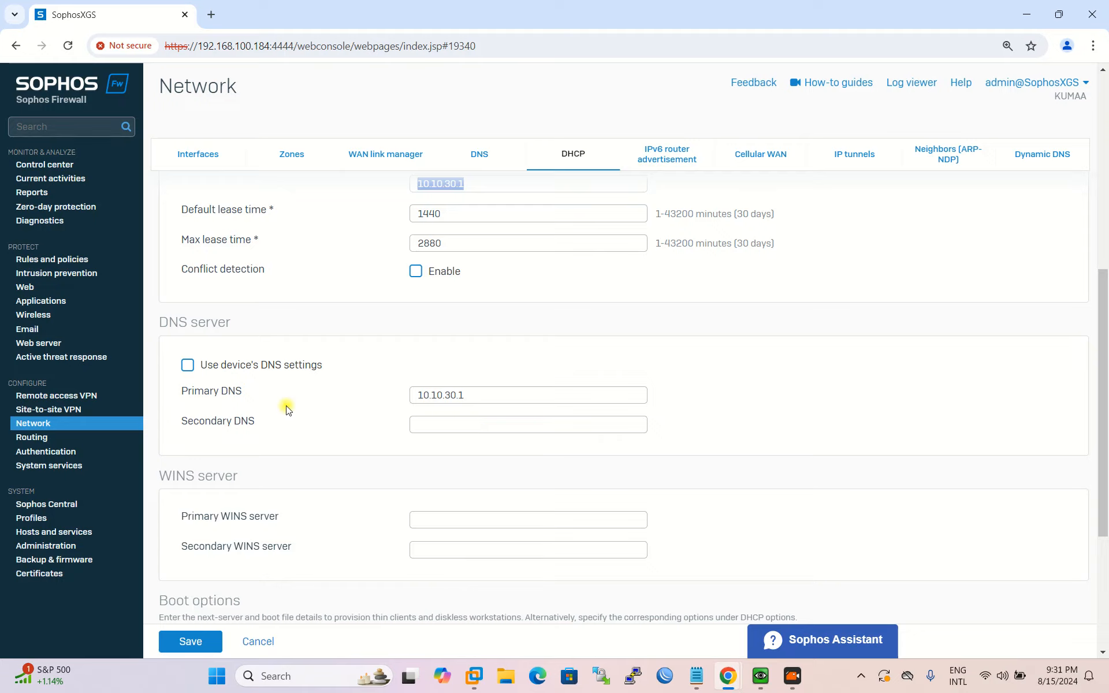
scroll(287, 406, "down", 3)
scroll(289, 408, "up", 4)
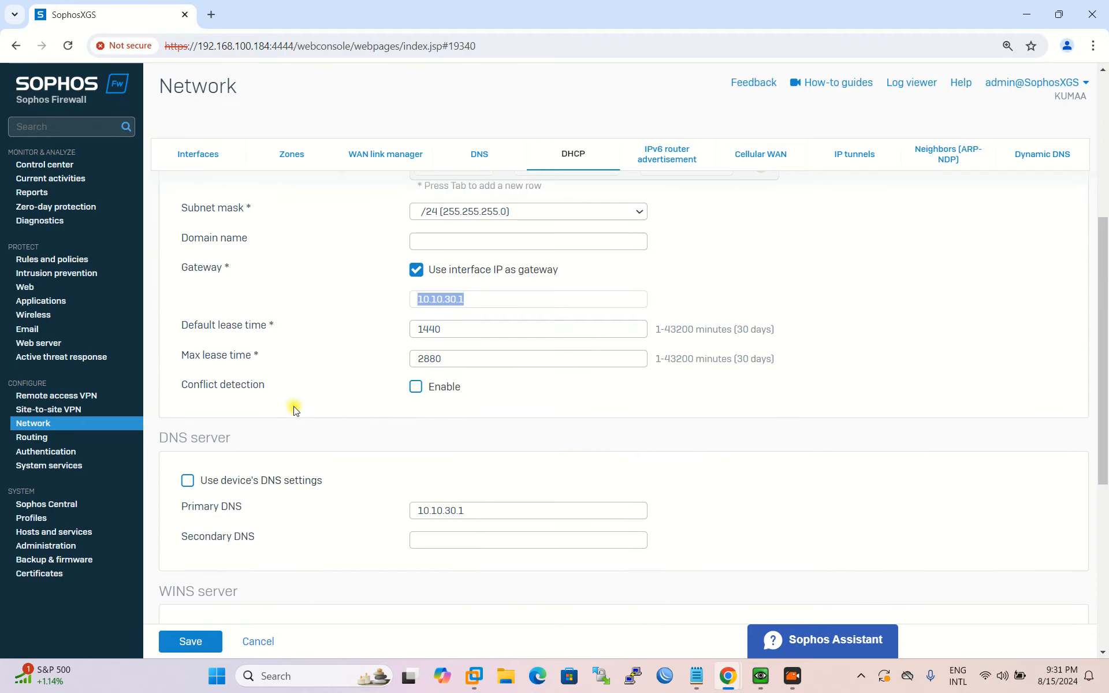
- Set the DHCP server's primary DNS to 192.168.100.1 and its secondary DNS to 8.8.8.8
double_click(417, 437)
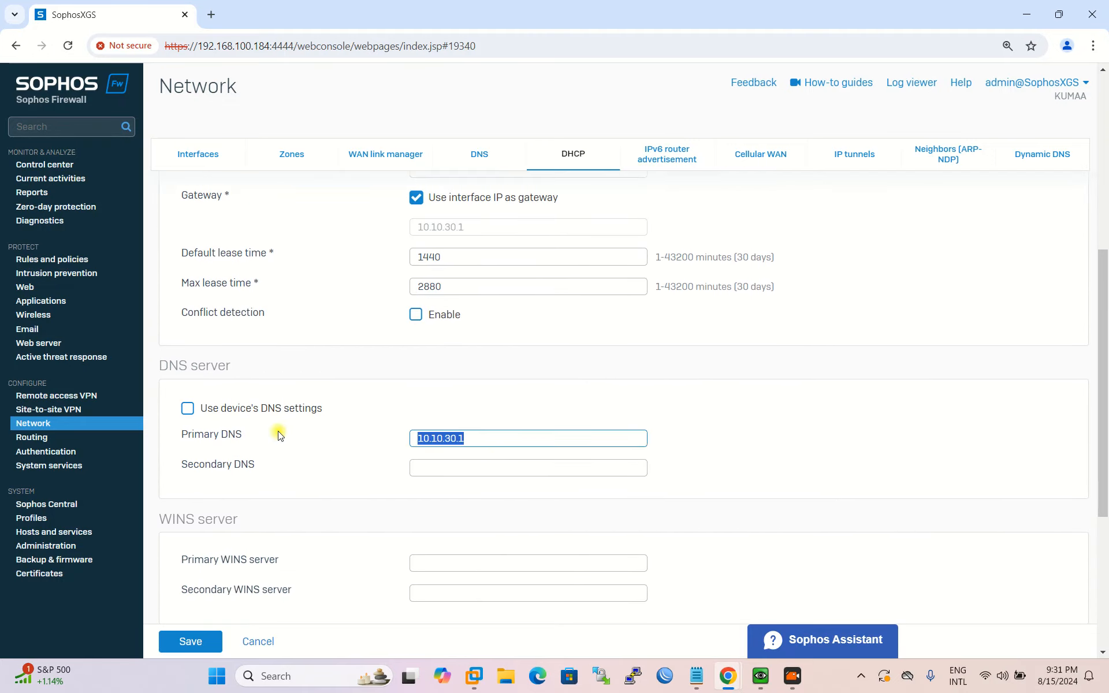
type("192.168")
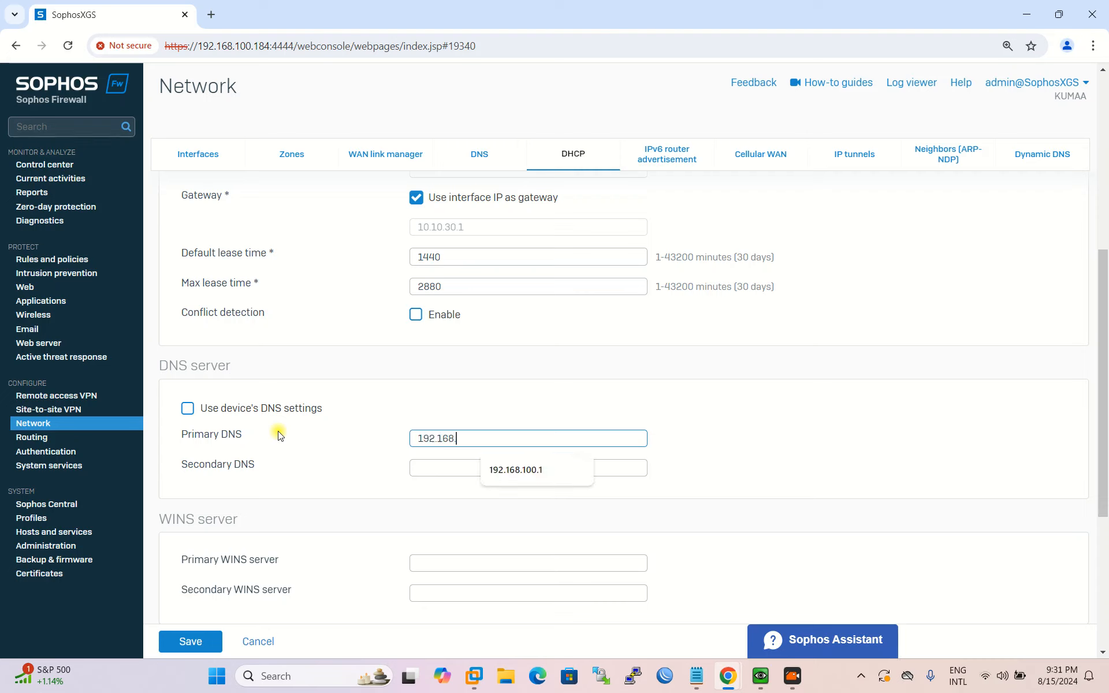
type(".100.1")
left_click(440, 469)
type("8.8.8.8")
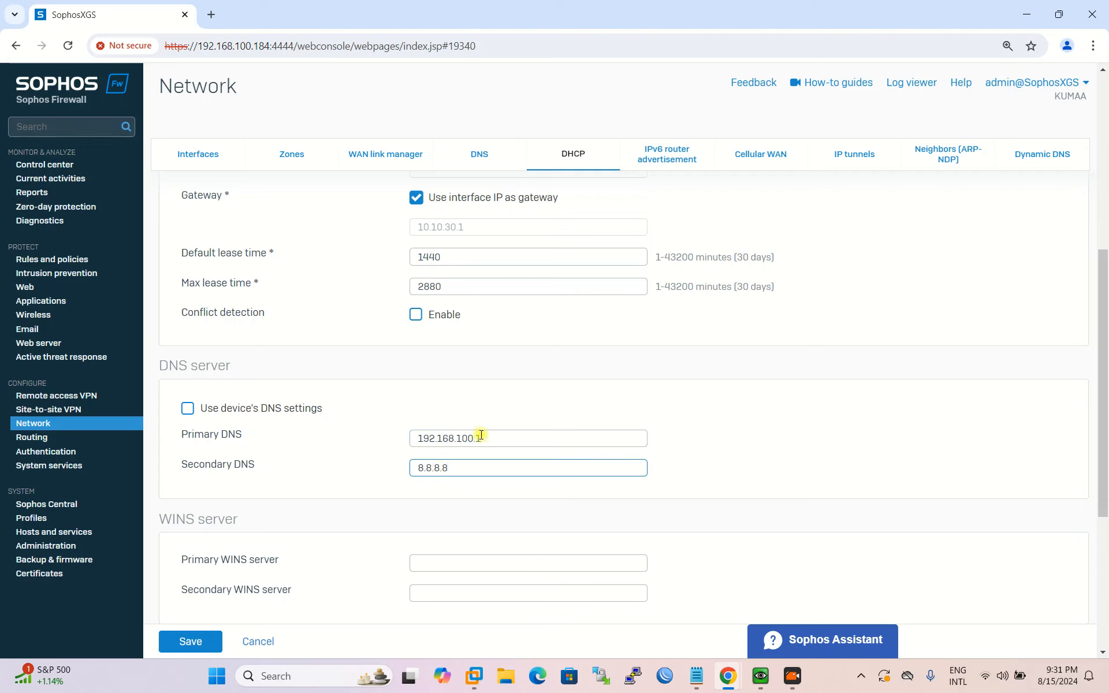
key("shift+Tab")
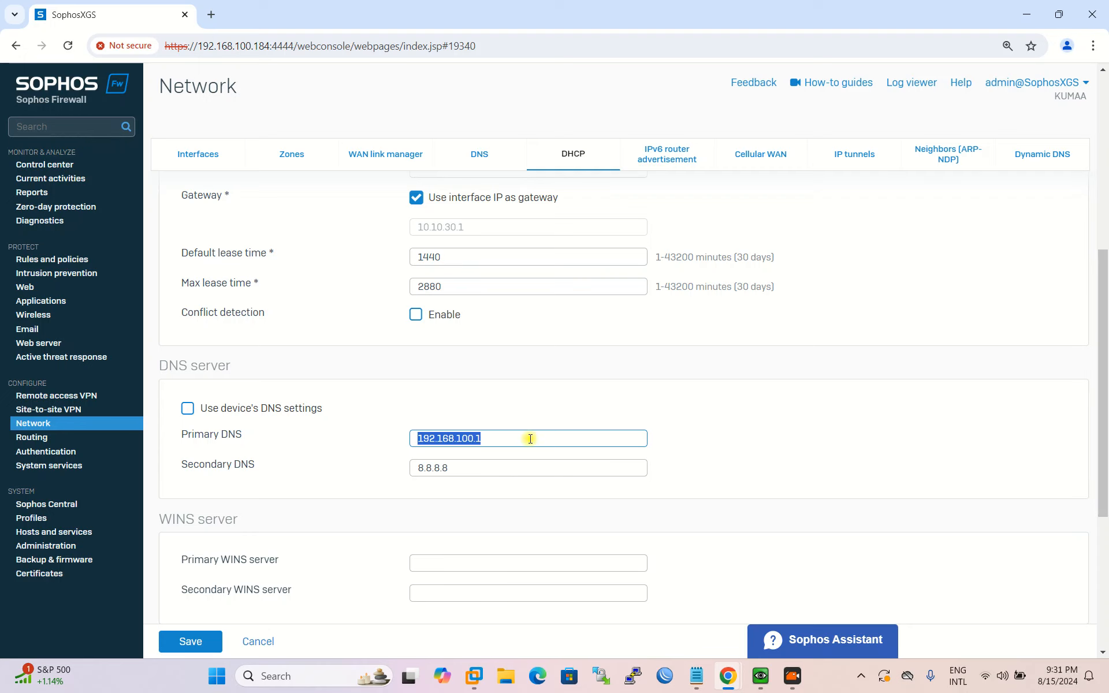
- Save the StaffLAN10 DHCP server and check its lease range in the server list
scroll(462, 404, "down", 5)
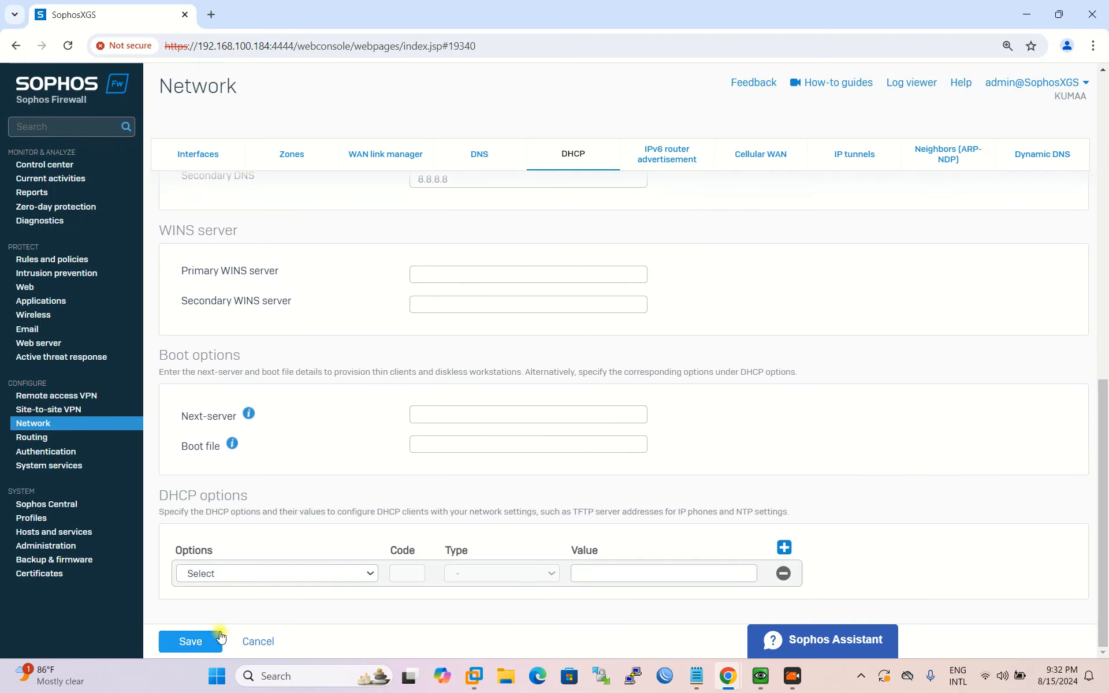
left_click(191, 641)
scroll(635, 370, "up", 6)
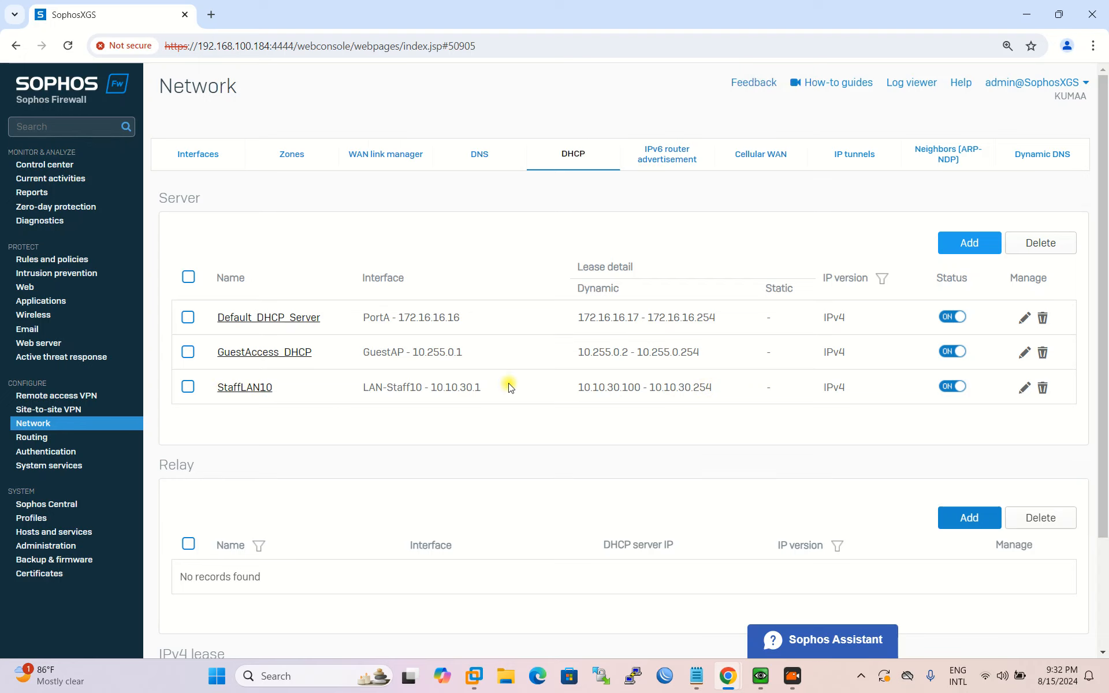
left_click_drag(570, 392, 730, 389)
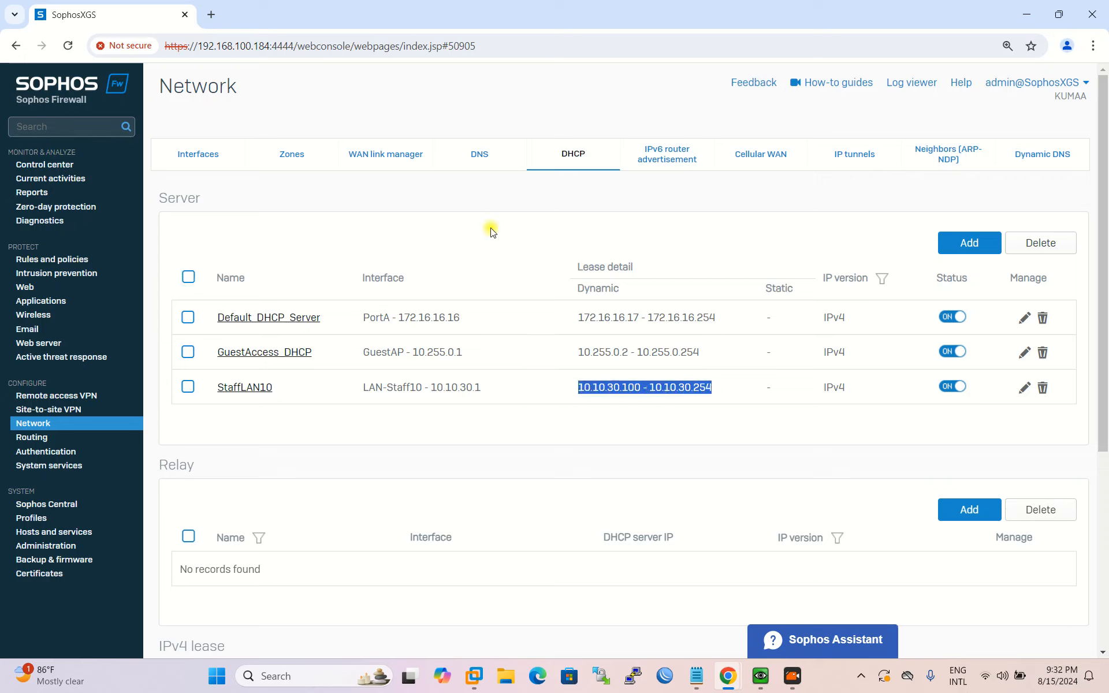
- Switch to the Staff01 client and run ipconfig /all in Command Prompt to view its IP configuration
left_click(764, 681)
right_click(705, 275)
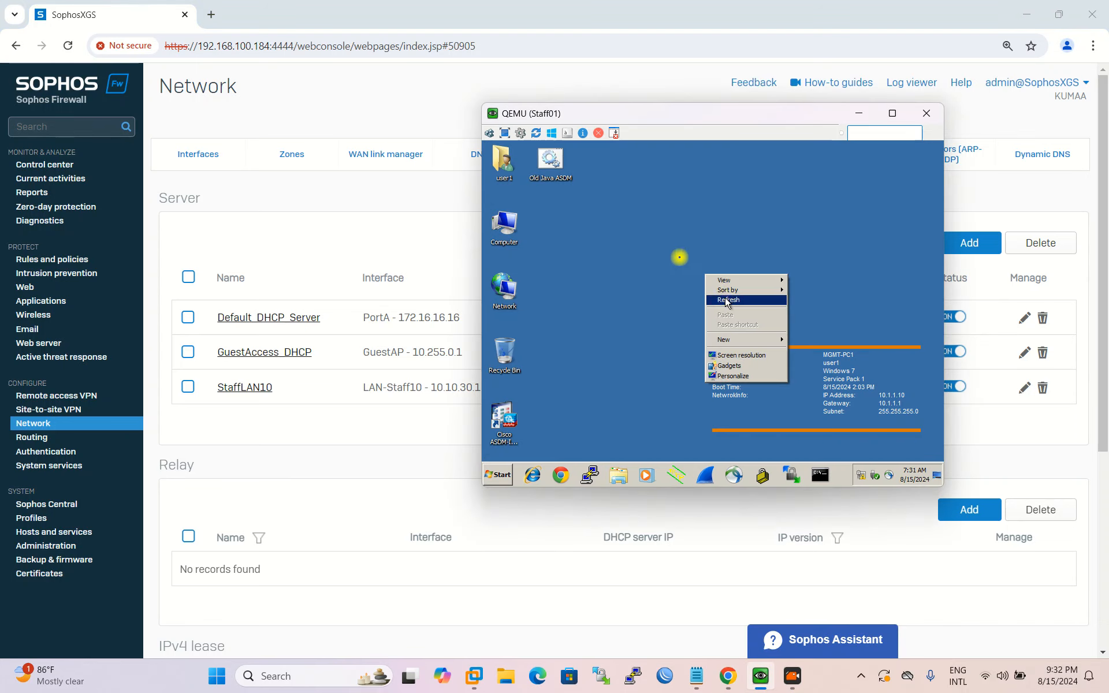
left_click(727, 300)
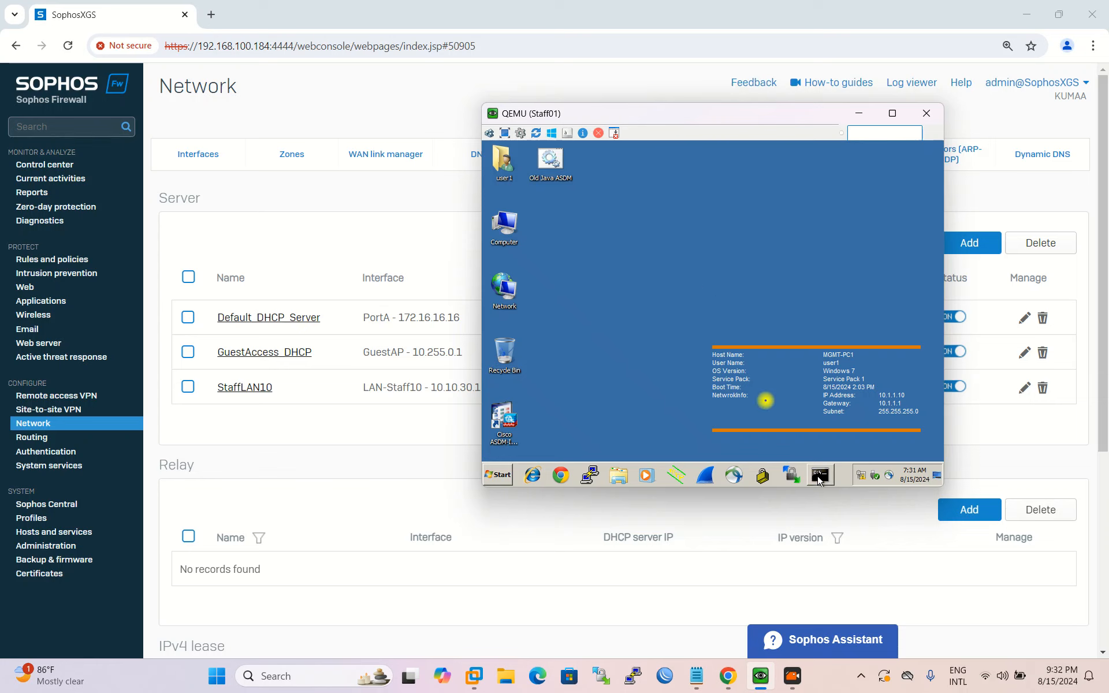
left_click(819, 477)
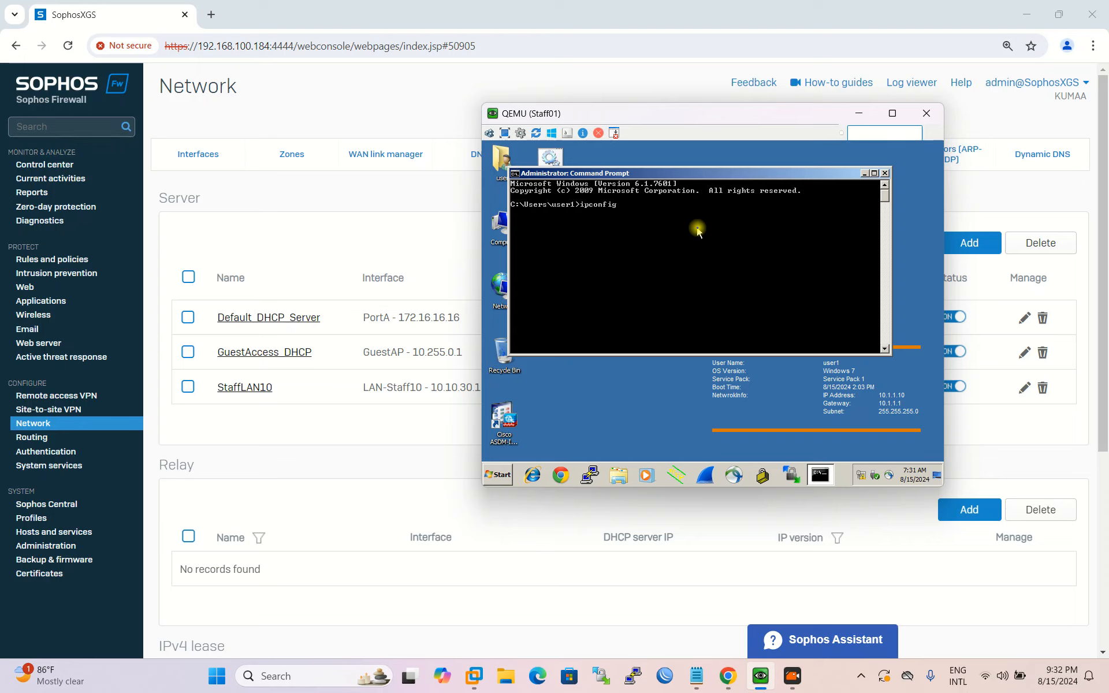
key("Return")
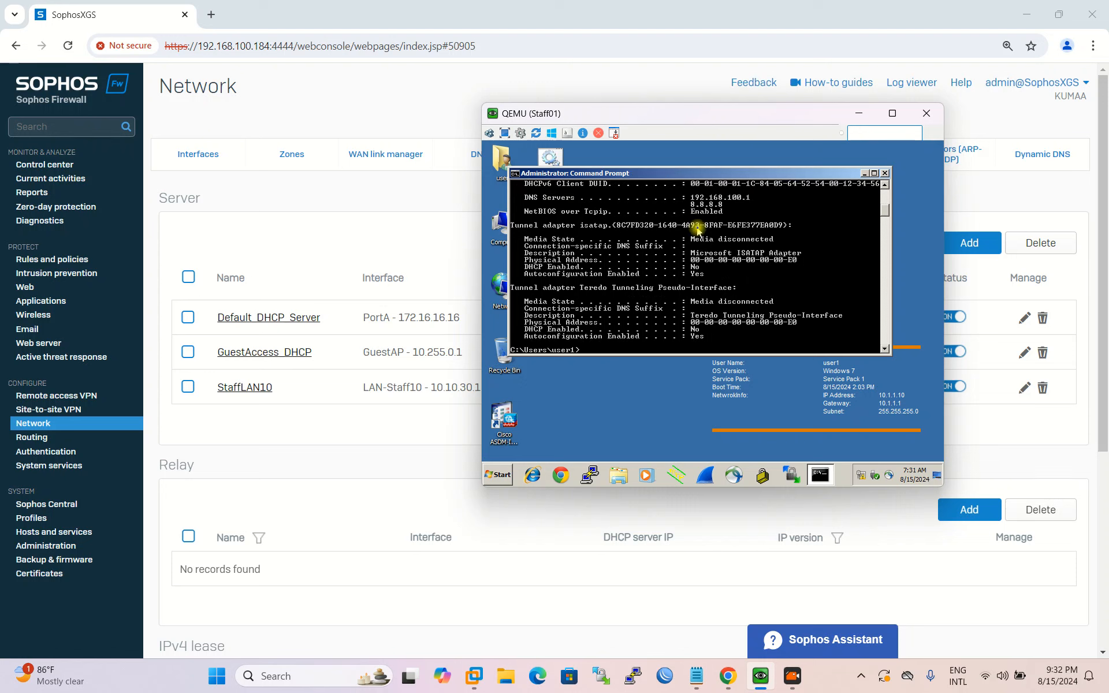
- Release and renew the Staff01 client's IP address with ipconfig /release and ipconfig /renew
key("Up")
type("release")
key("Return")
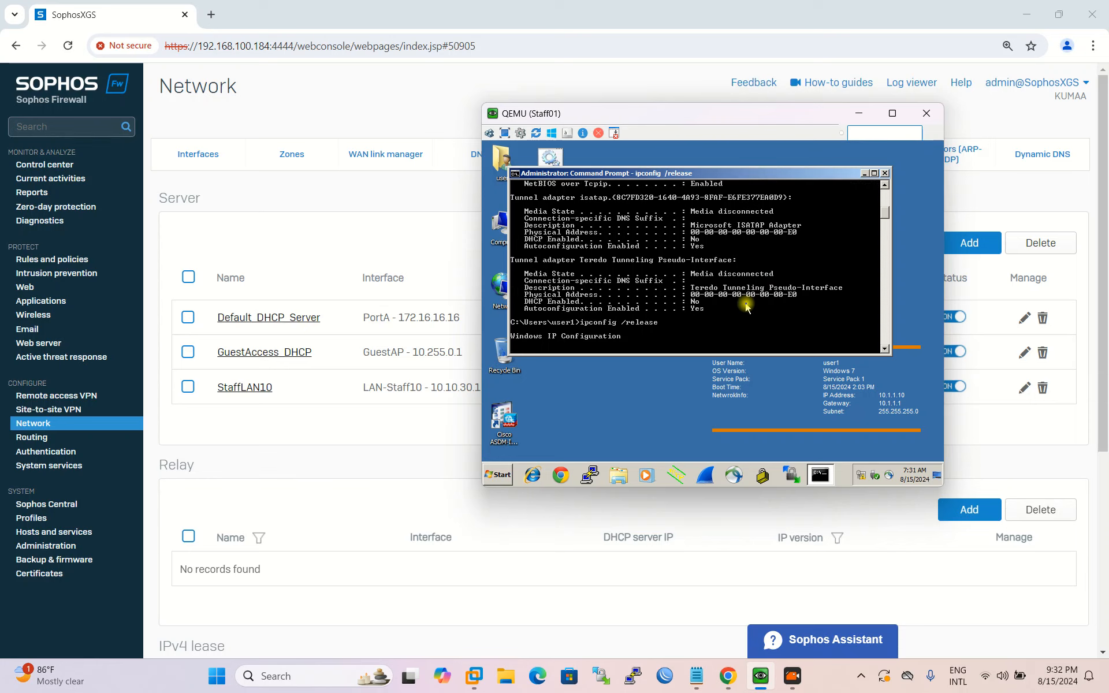
key("Up")
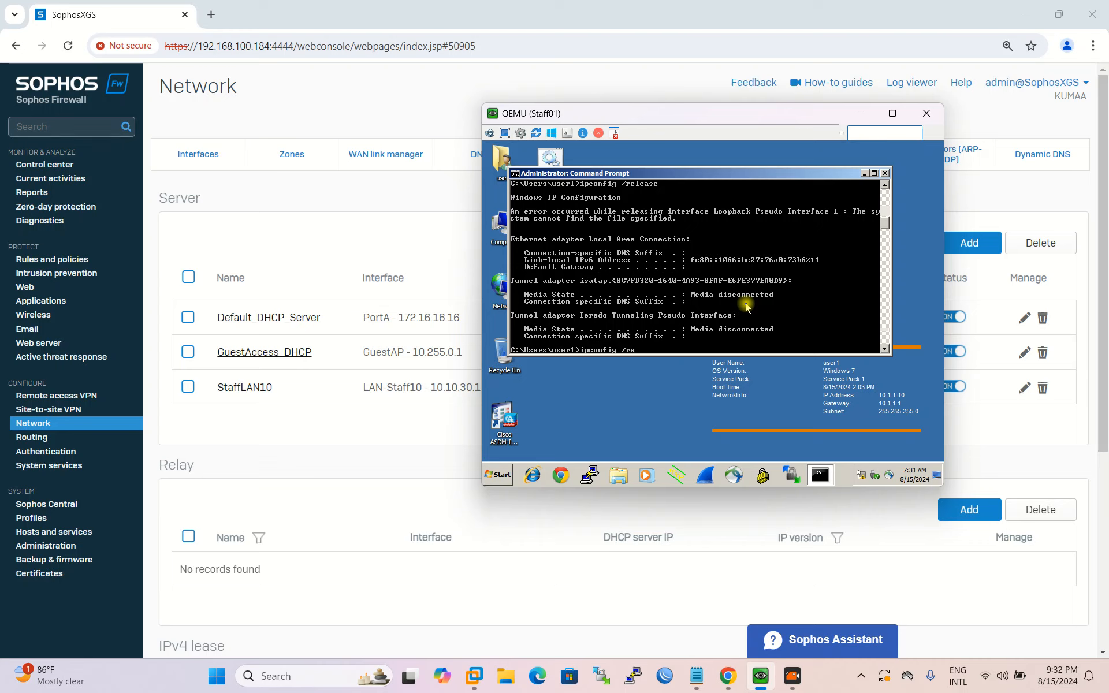
type("renew")
key("Return")
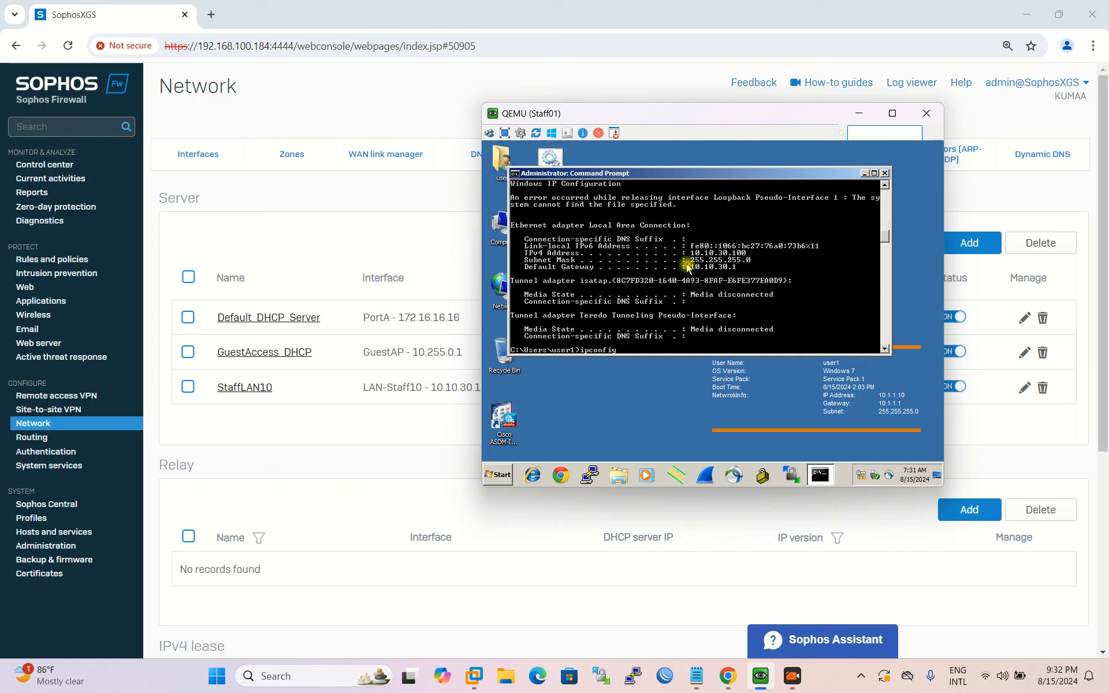
- Run ipconfig /all again, check the client's leased address, gateway, DHCP and DNS servers, and close Command Prompt
type("ll")
key("Return")
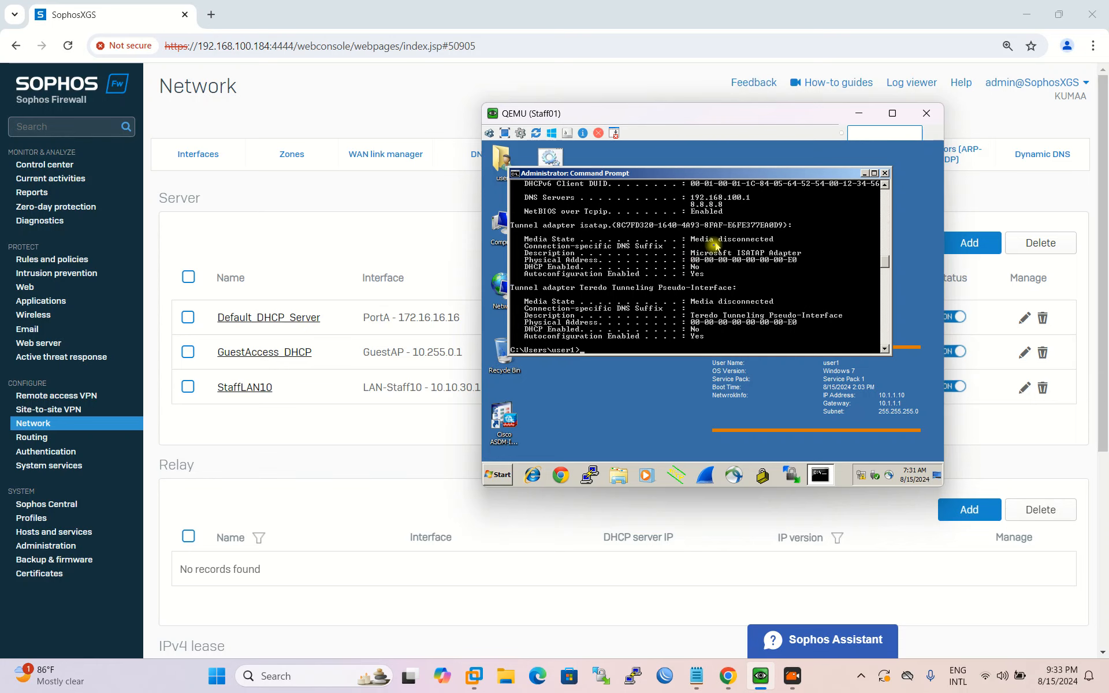
scroll(714, 250, "up", 1)
scroll(714, 249, "up", 3)
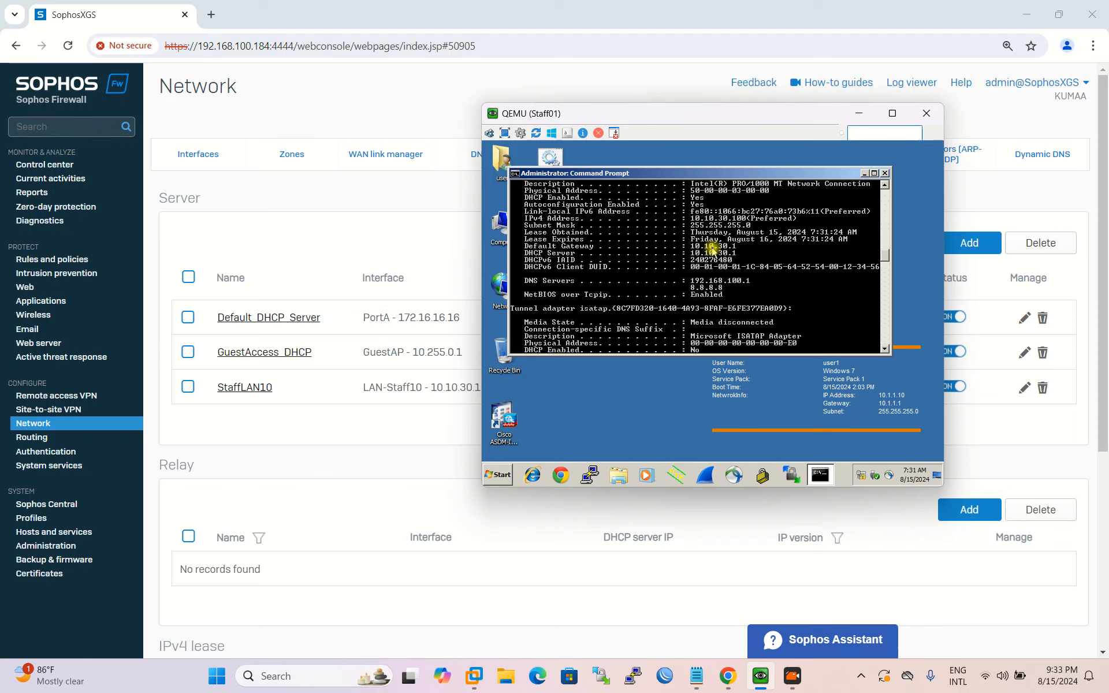
scroll(713, 249, "up", 1)
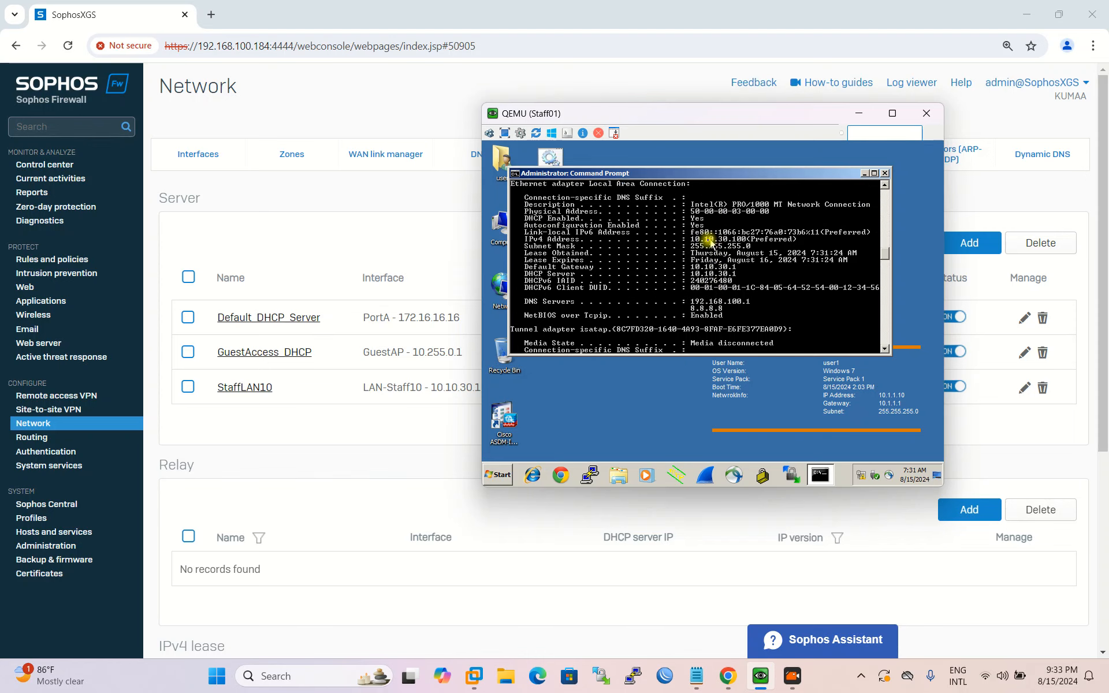
left_click(884, 173)
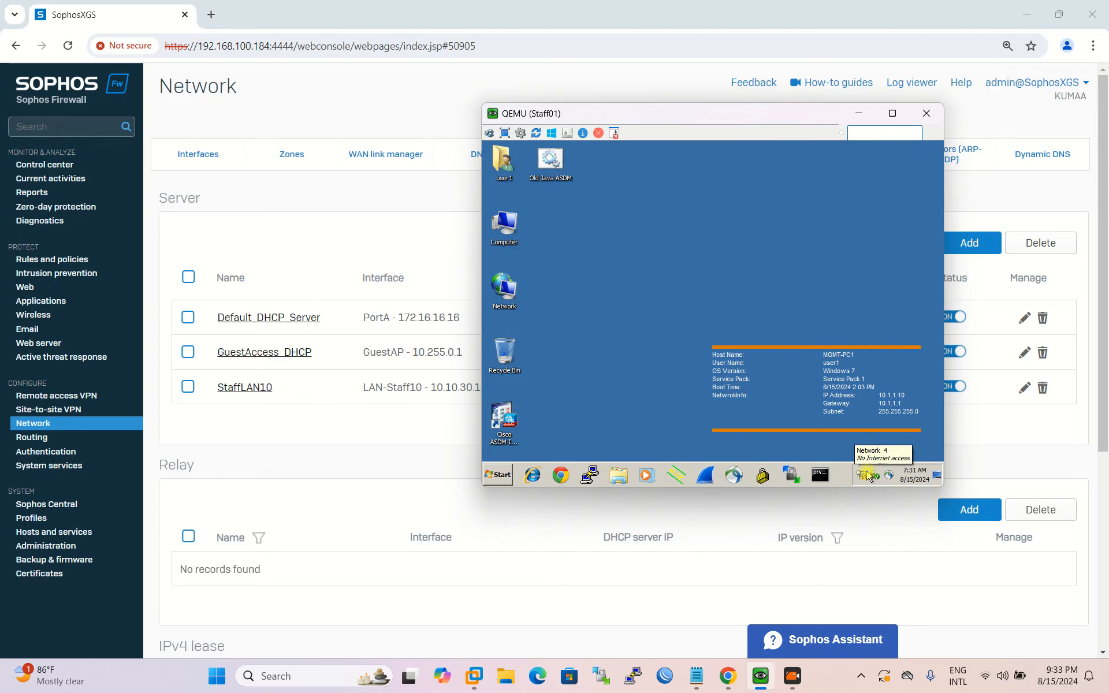
- Return to the Sophos Firewall in the browser and examine the firewall rules in the Traffic to WAN group
left_click(690, 7)
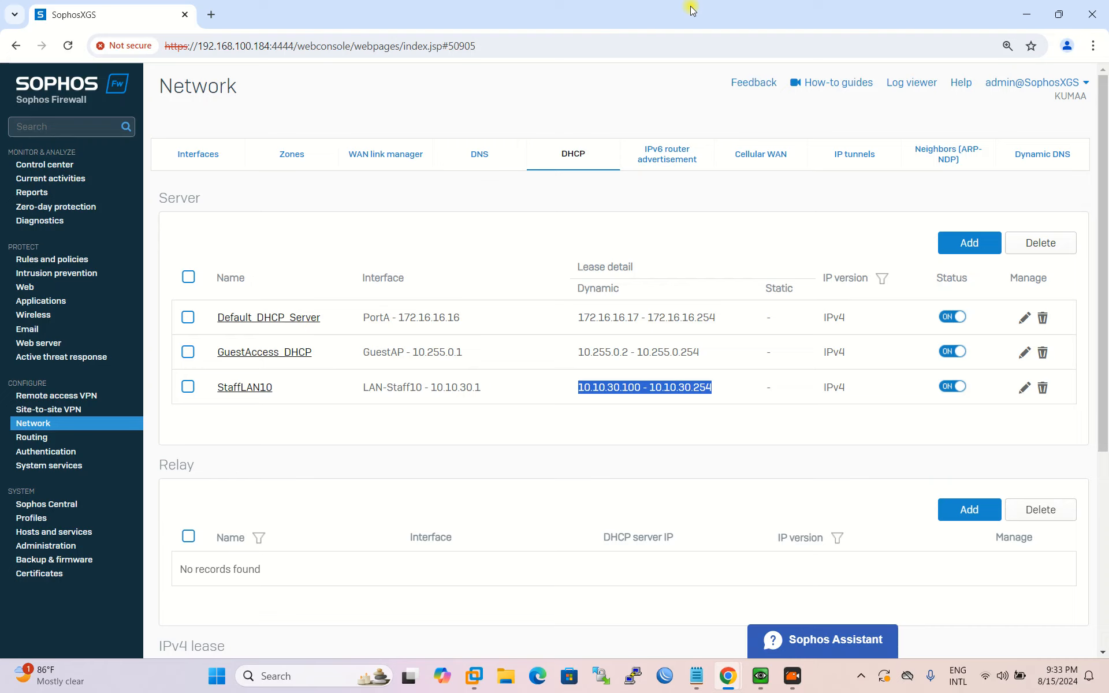
left_click(67, 260)
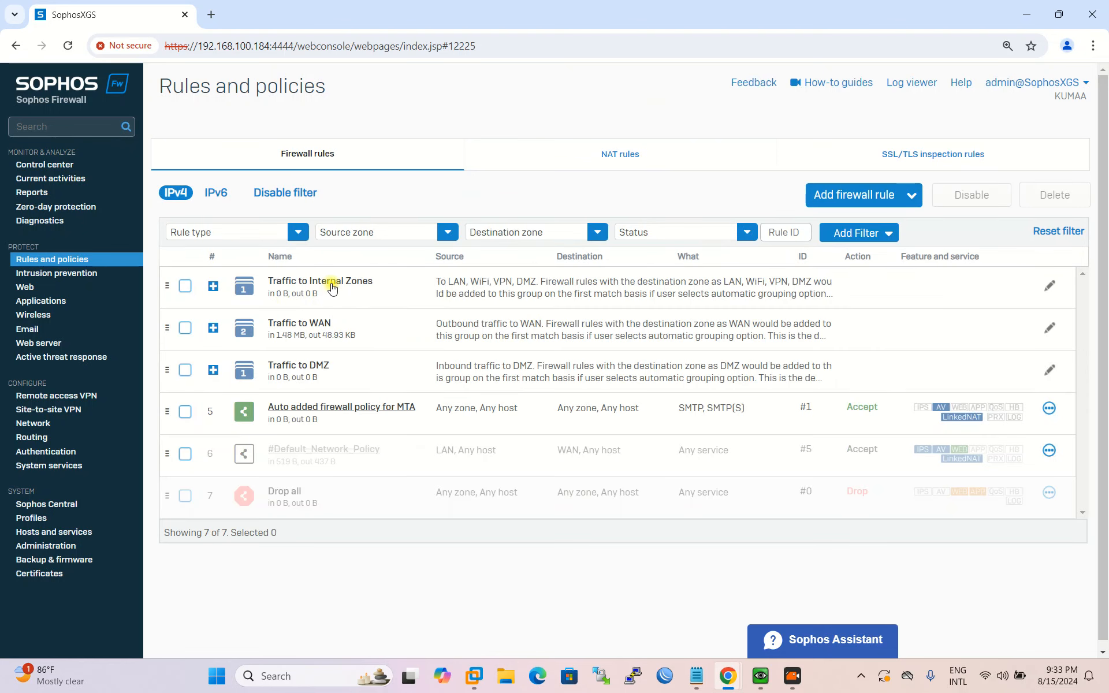
left_click(323, 330)
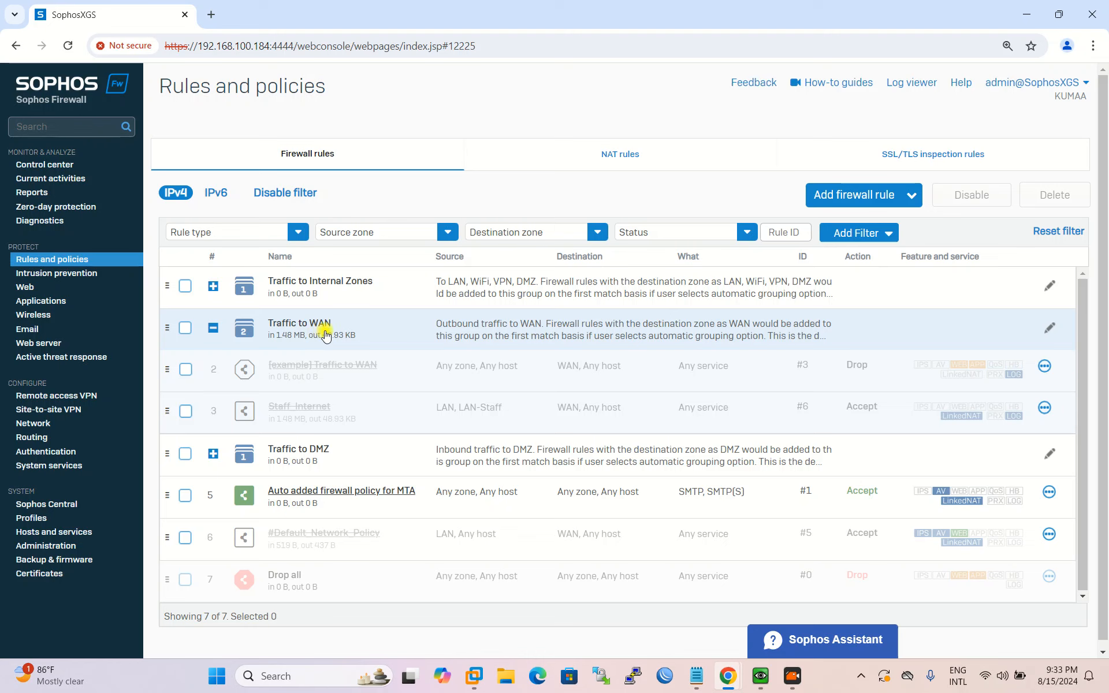
left_click(288, 329)
left_click(333, 332)
left_click(295, 325)
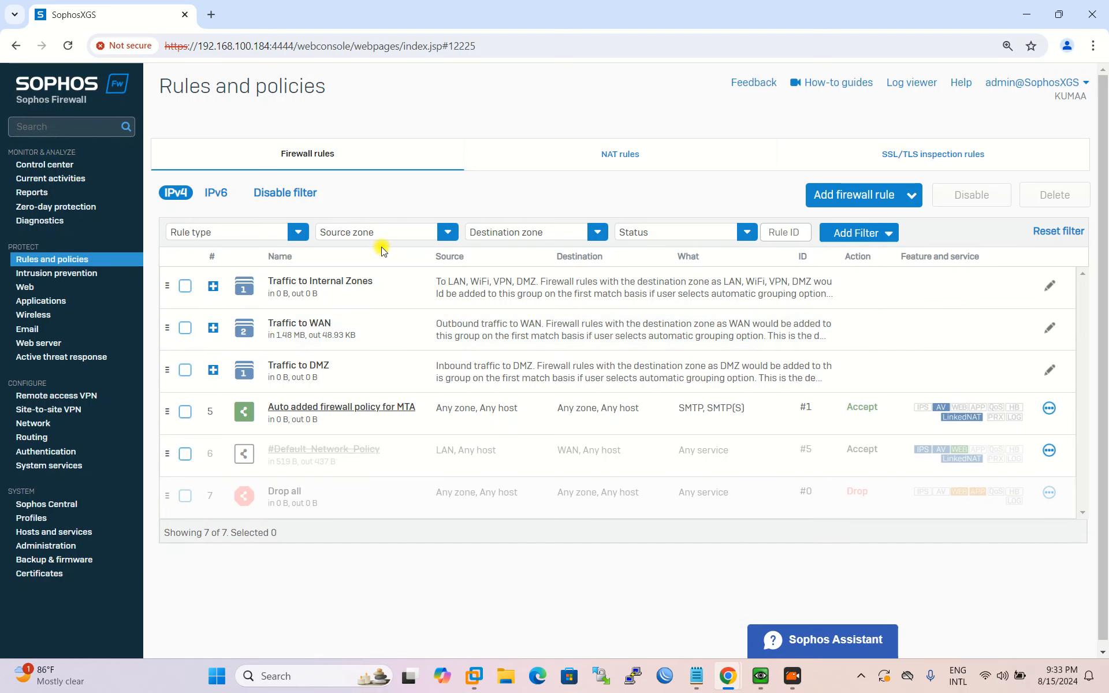
- Start a new firewall rule and name it Staff_To_Internet
left_click(870, 197)
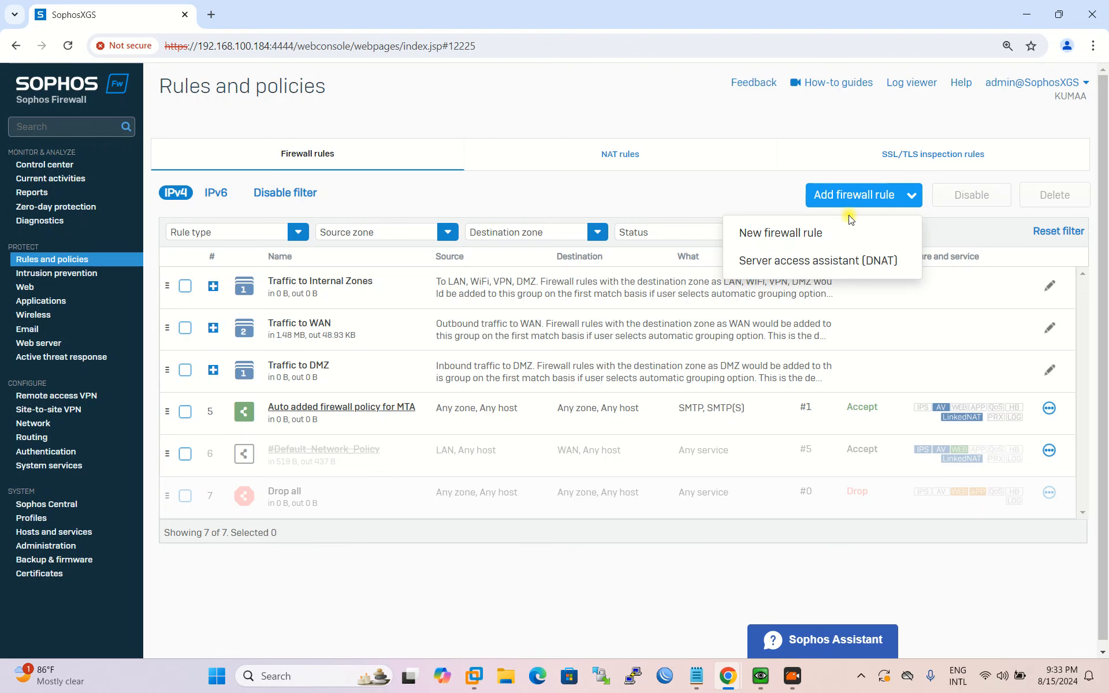
left_click(762, 231)
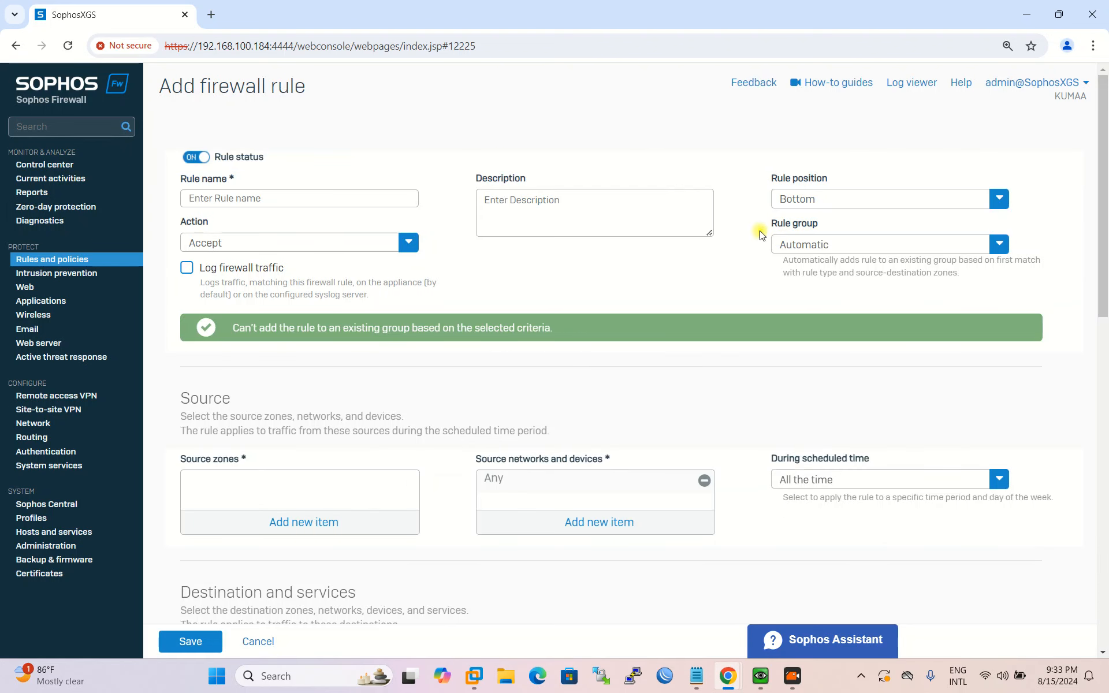
left_click(249, 200)
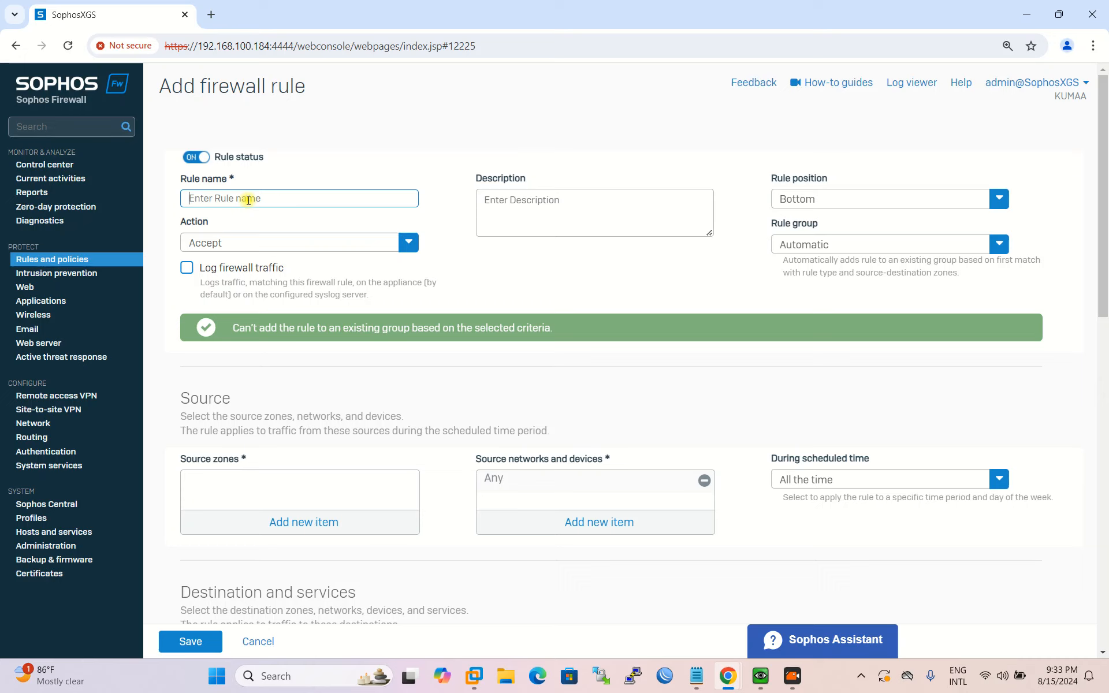
type("Interne")
key("BackSpace")
key("BackSpace")
key("BackSpace")
key("BackSpace")
key("BackSpace")
key("BackSpace")
key("BackSpace")
type("S")
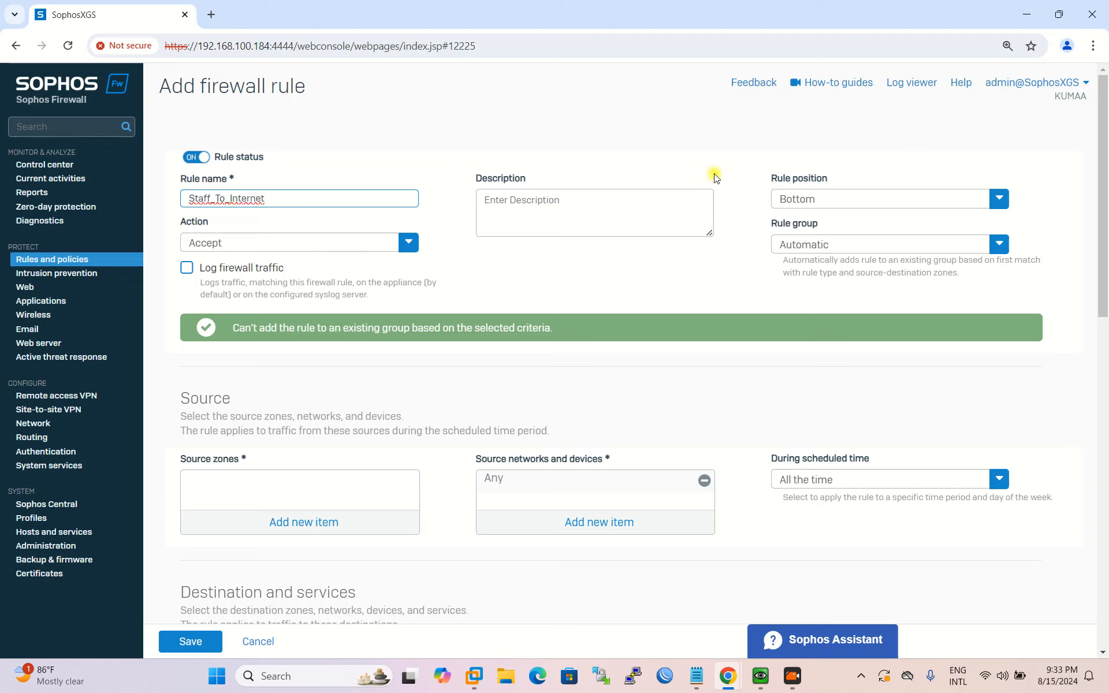
- Set the firewall rule's position to Top and its rule group to Traffic to WAN
left_click(860, 205)
left_click(824, 228)
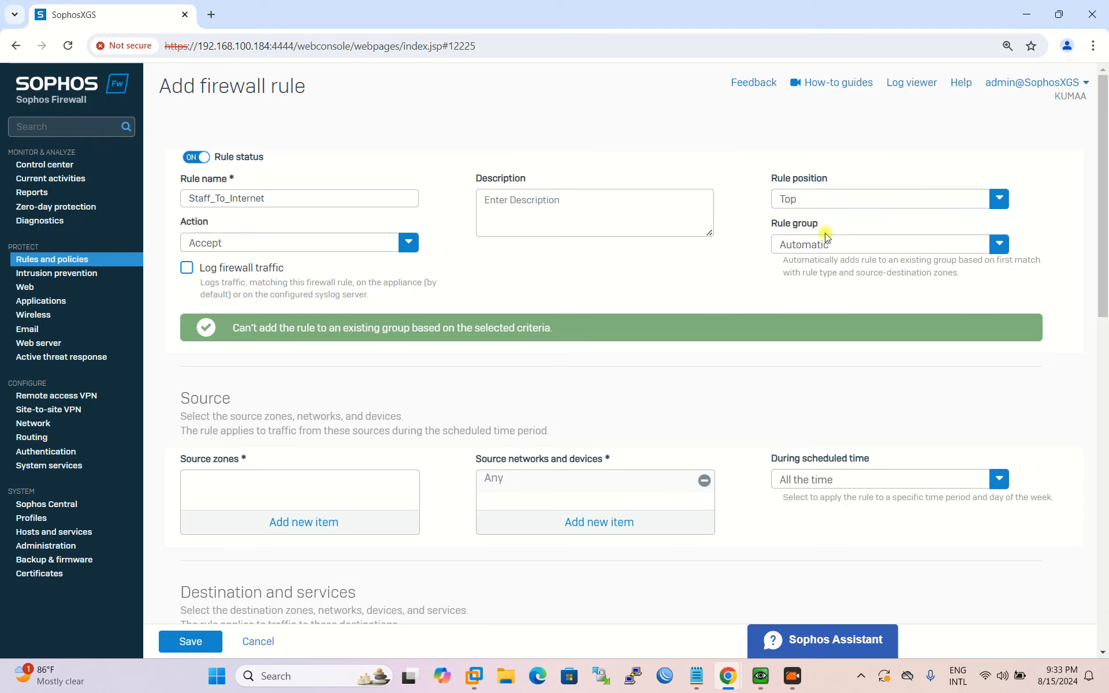
left_click(829, 245)
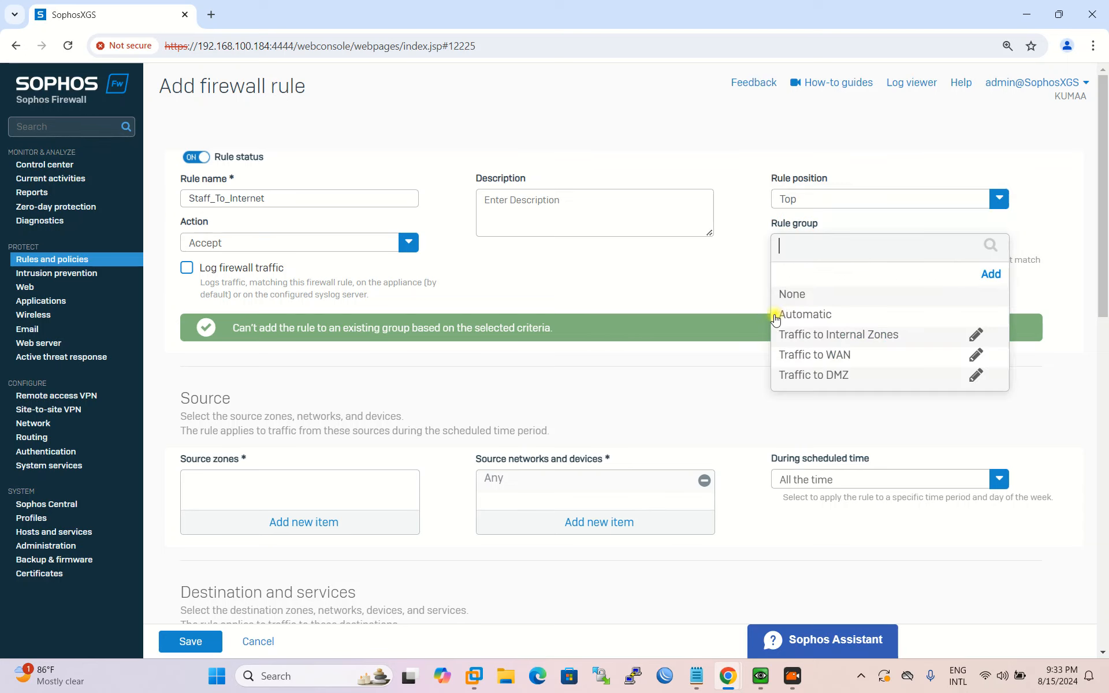
left_click(808, 293)
left_click(818, 243)
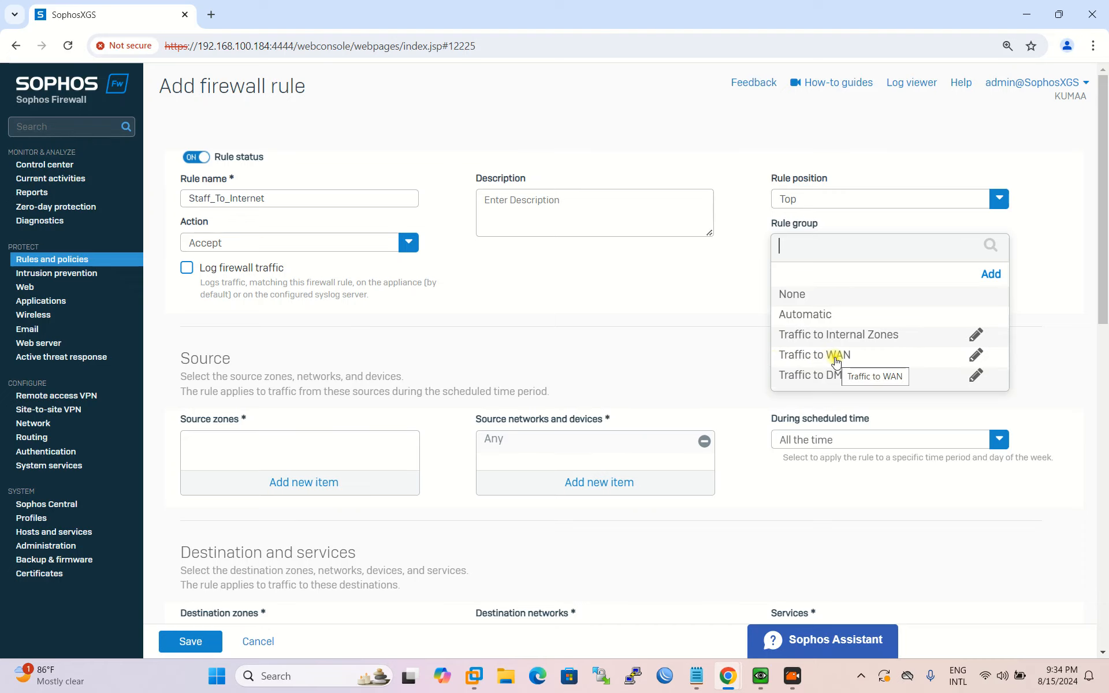
left_click(836, 361)
- Set the rule's source zone to LAN and remove Any from its source networks and devices
scroll(426, 341, "down", 1)
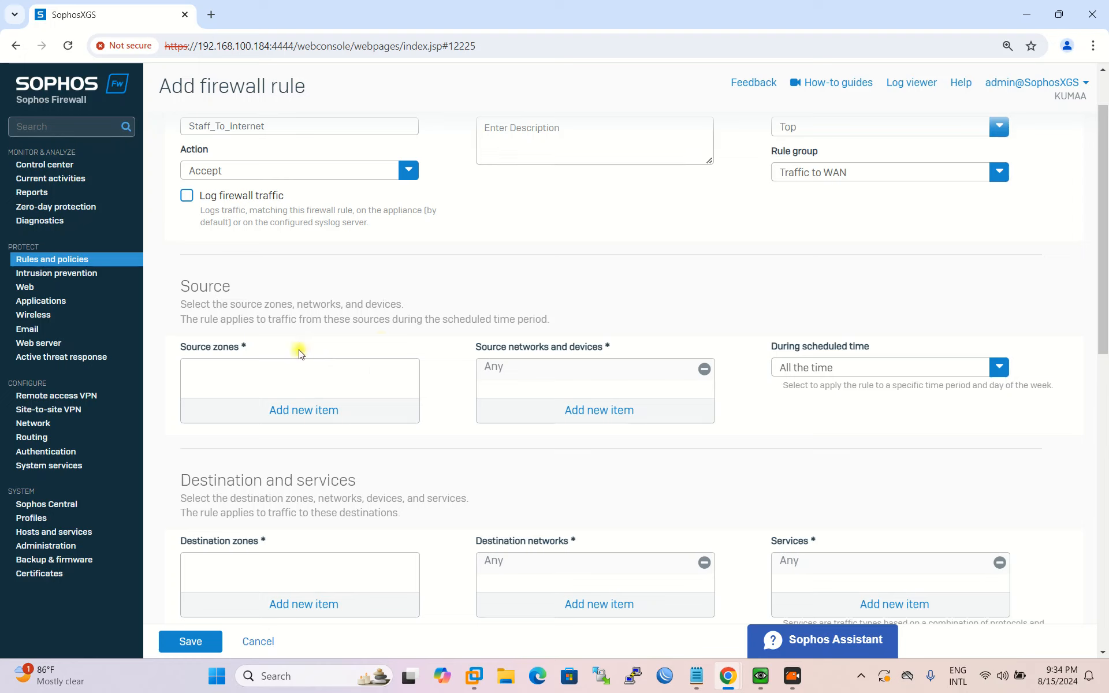
left_click(316, 415)
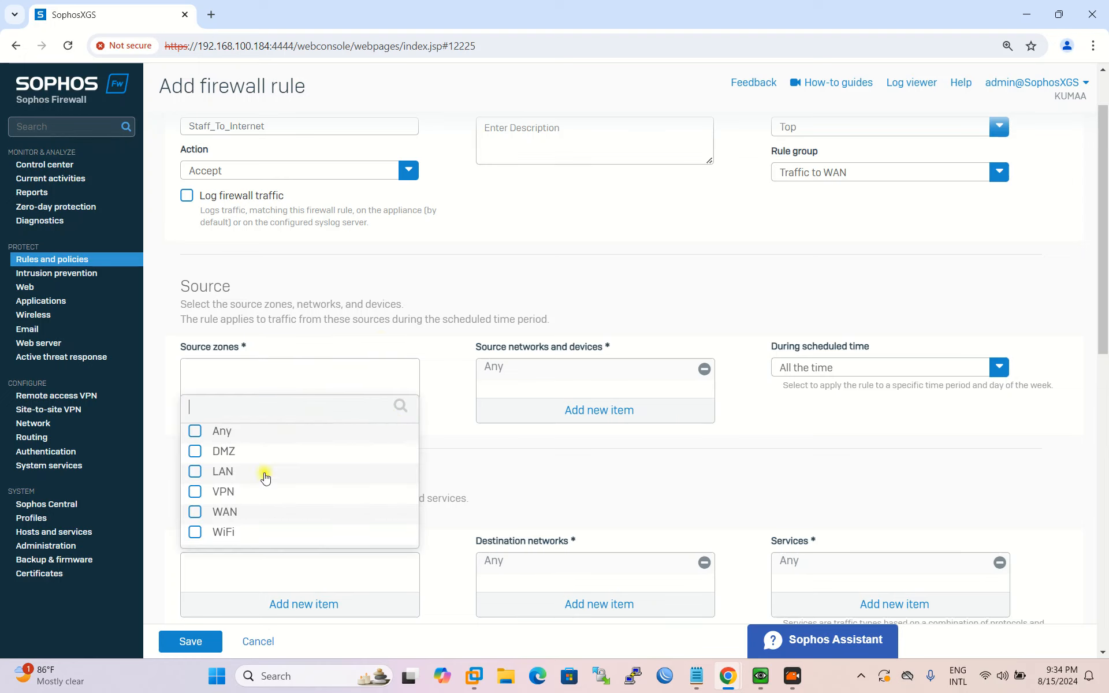
left_click(193, 475)
scroll(218, 445, "down", 2)
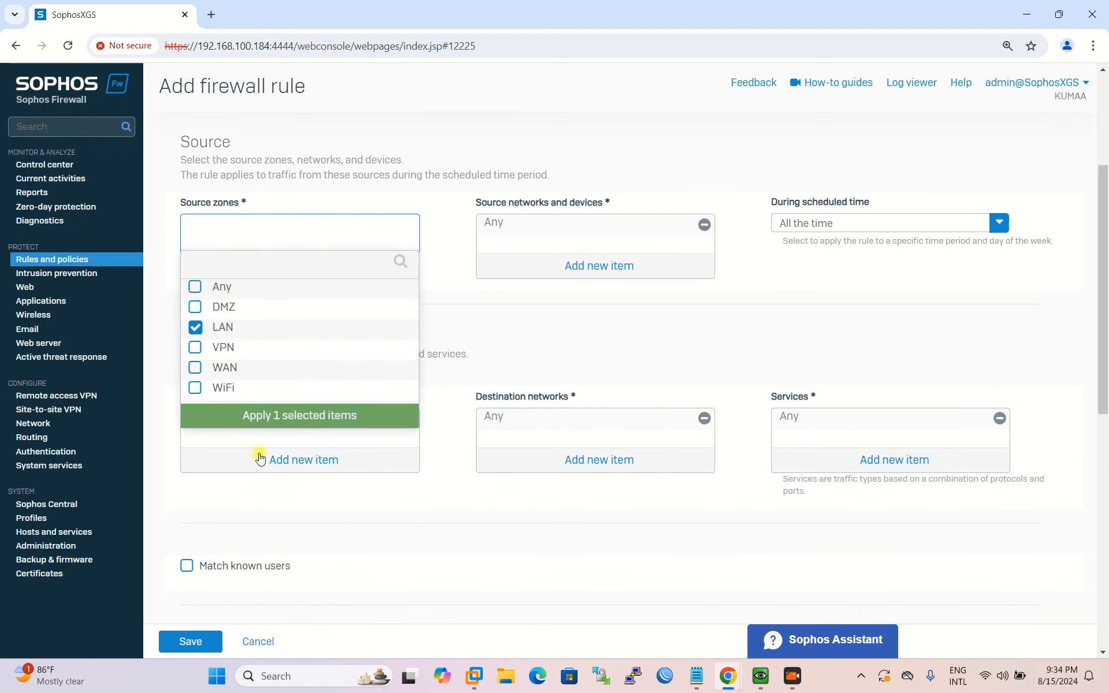
left_click(279, 416)
scroll(486, 404, "up", 2)
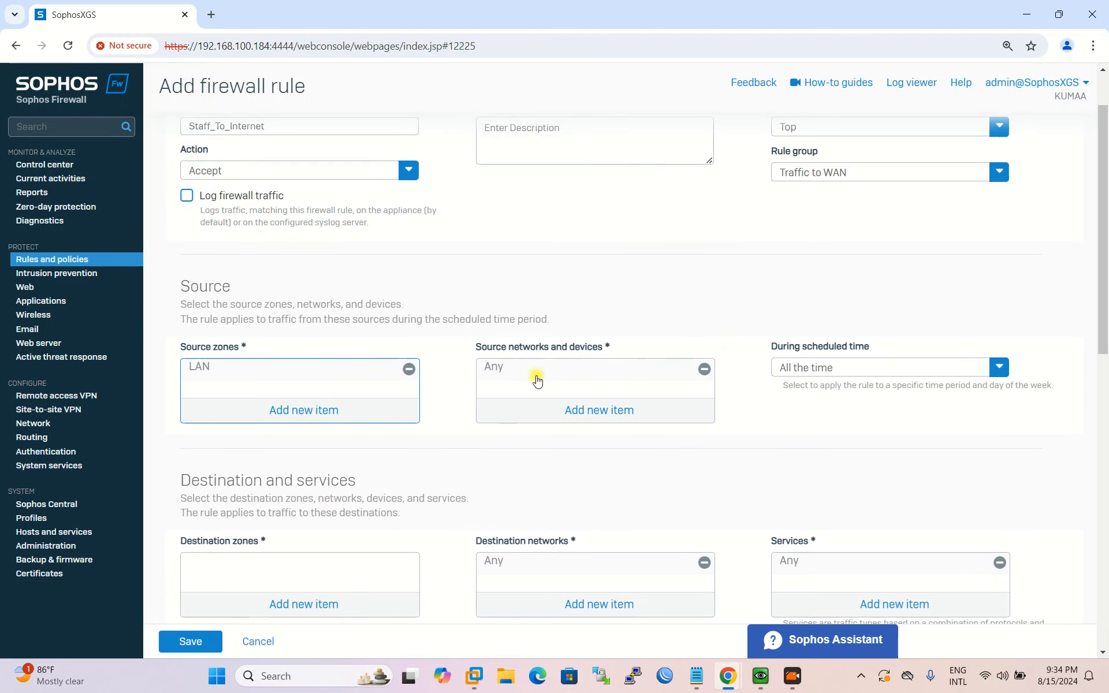
left_click(704, 369)
left_click(599, 410)
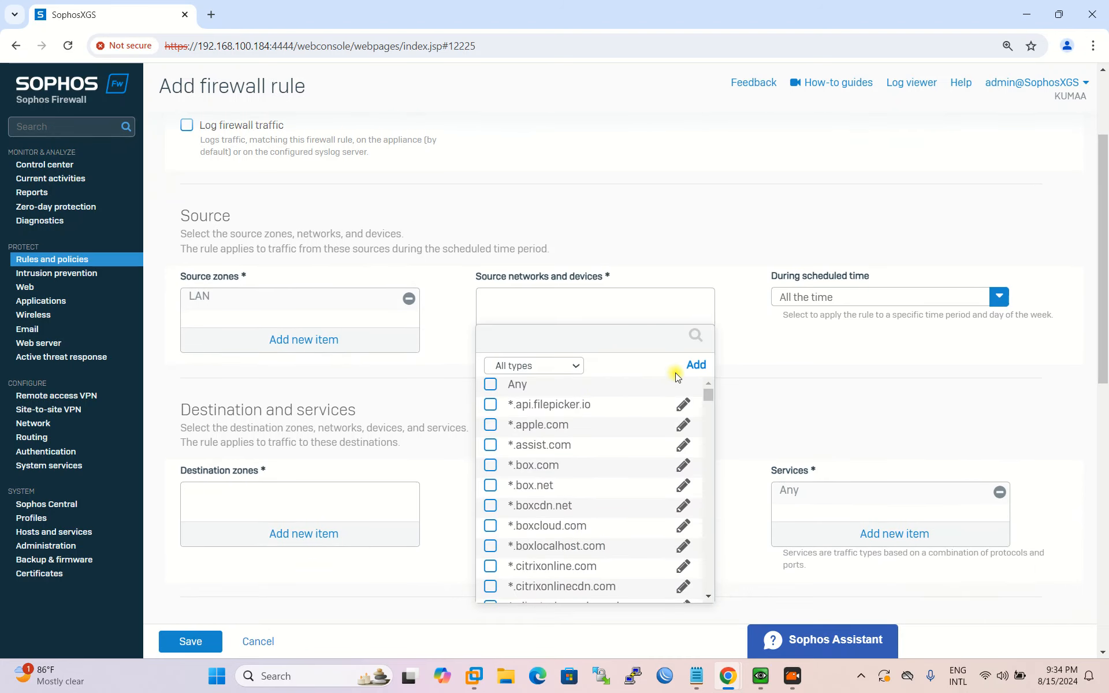
left_click(695, 292)
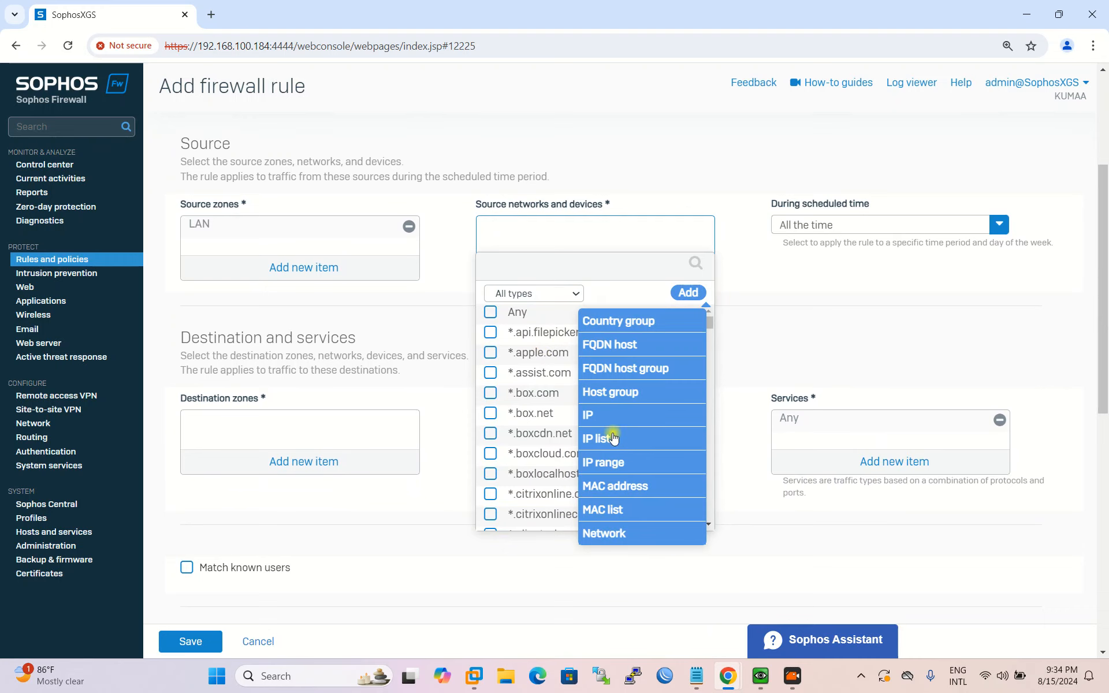
left_click(590, 398)
scroll(589, 463, "down", 1)
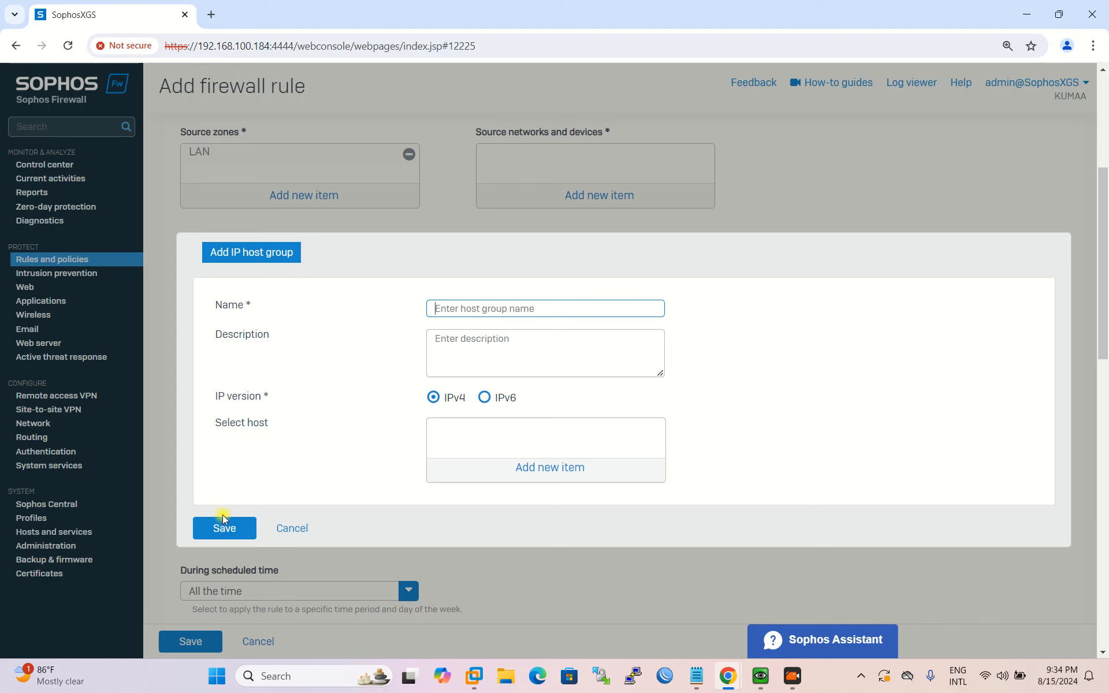
left_click(292, 527)
- Start adding a new Network-type host from the rule's destination networks
left_click(600, 392)
scroll(579, 523, "down", 1)
left_click(695, 340)
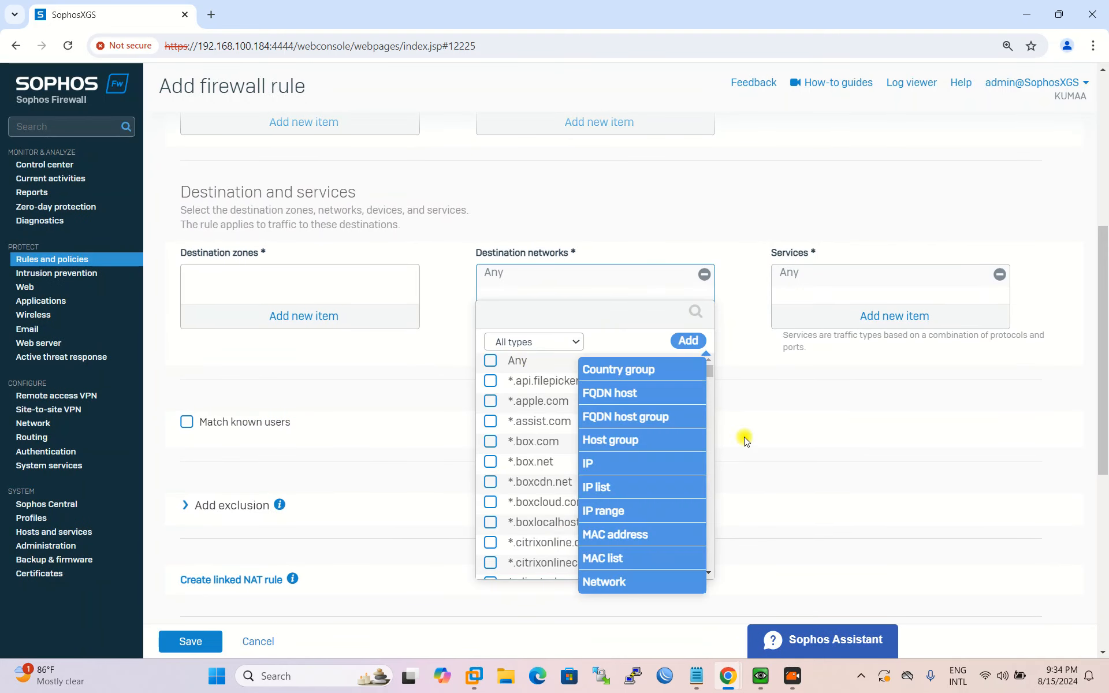
left_click(621, 581)
left_click_drag(608, 373, 618, 271)
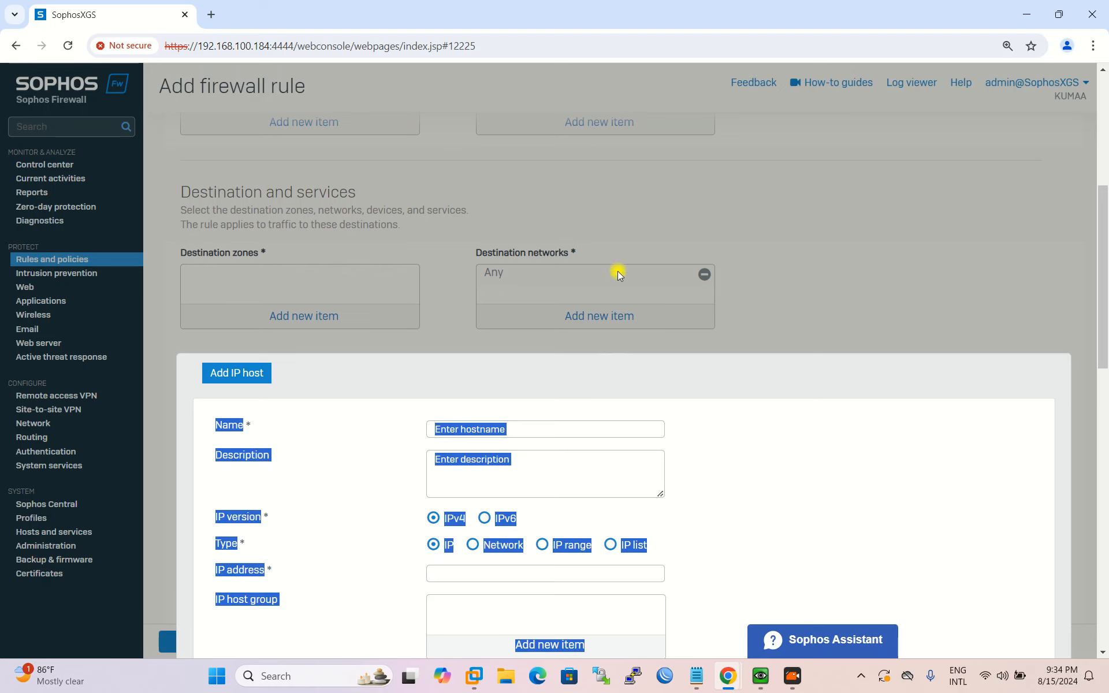
scroll(515, 382, "down", 2)
left_click(649, 332)
scroll(525, 328, "down", 1)
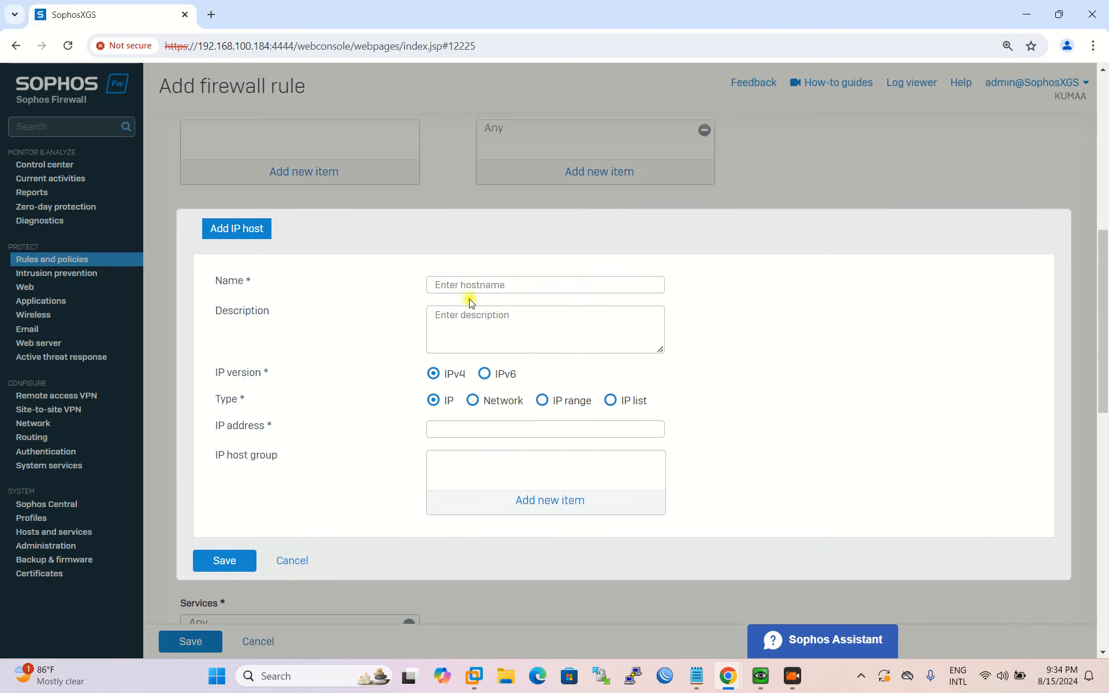
scroll(471, 290, "up", 1)
- Create an IPv4 Network host named StaffLAN with IP address 10.10.30.0 and subnet /24 in the destination networks
left_click(463, 283)
type("StaffLAN")
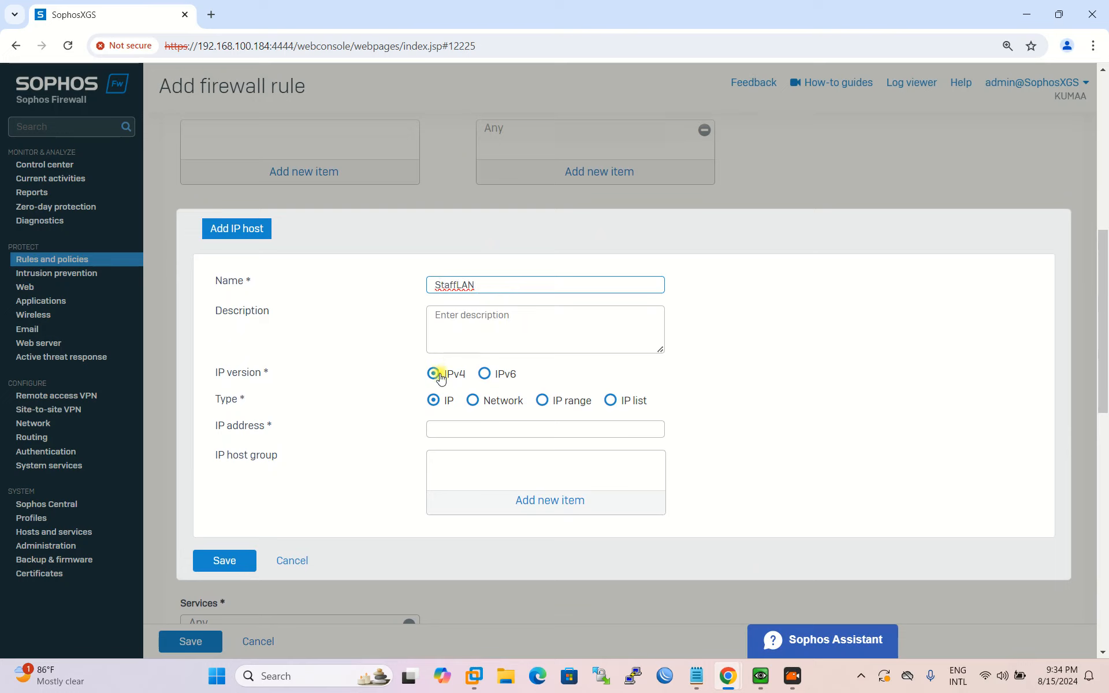
left_click(474, 401)
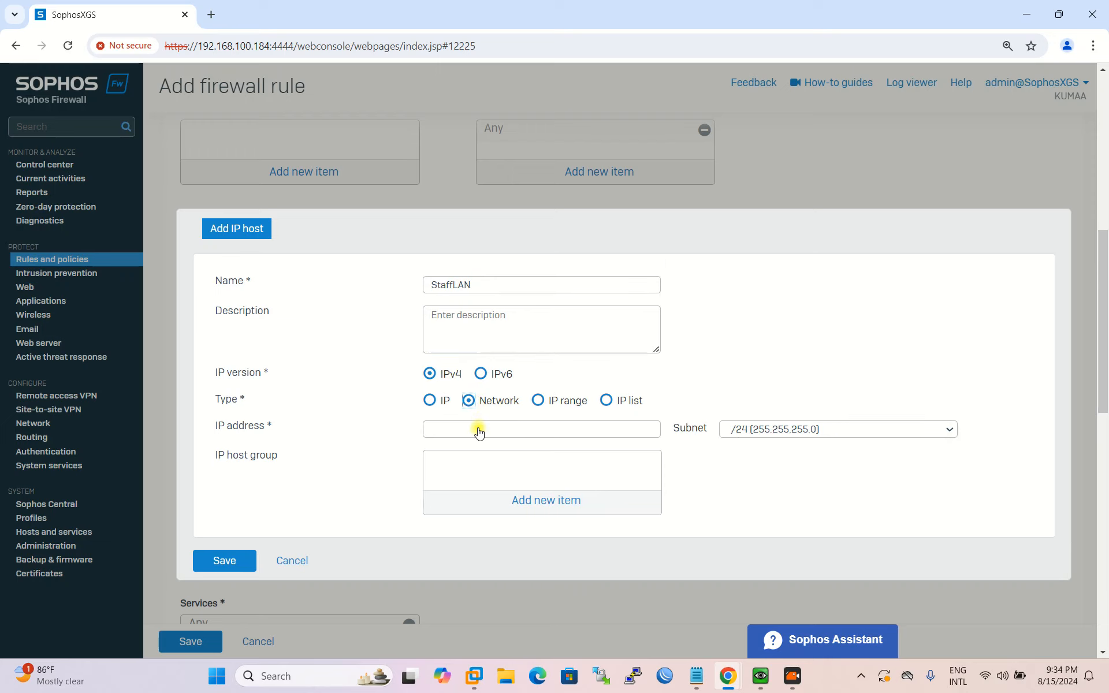
scroll(478, 425, "down", 1)
left_click(446, 351)
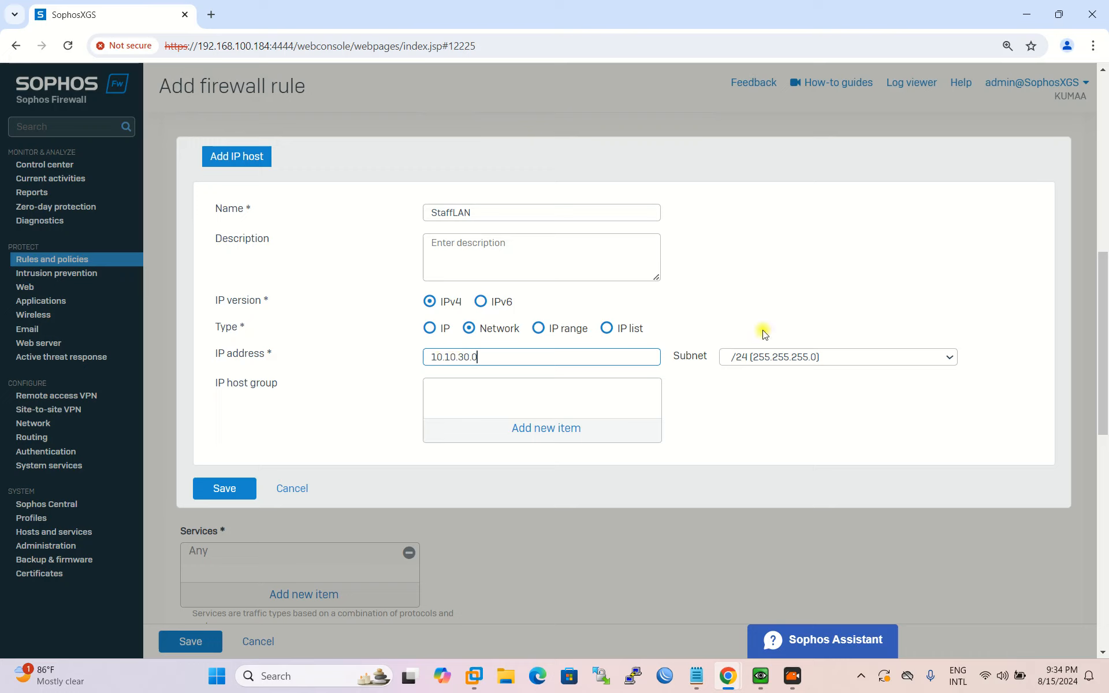
left_click_drag(431, 357, 477, 357)
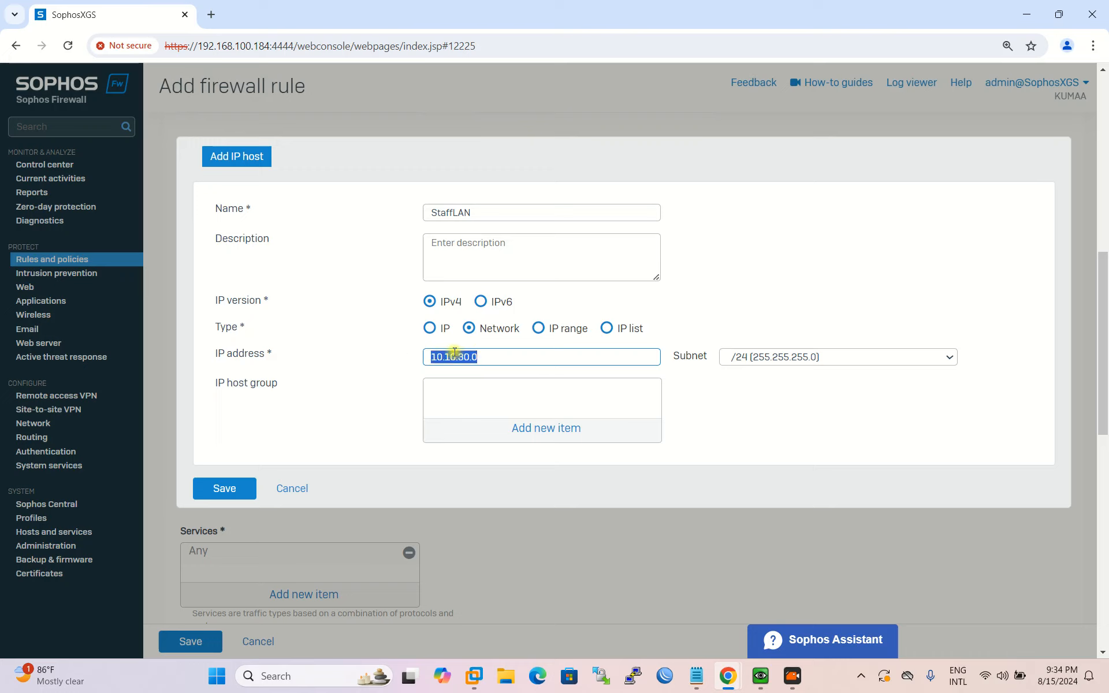
left_click(223, 490)
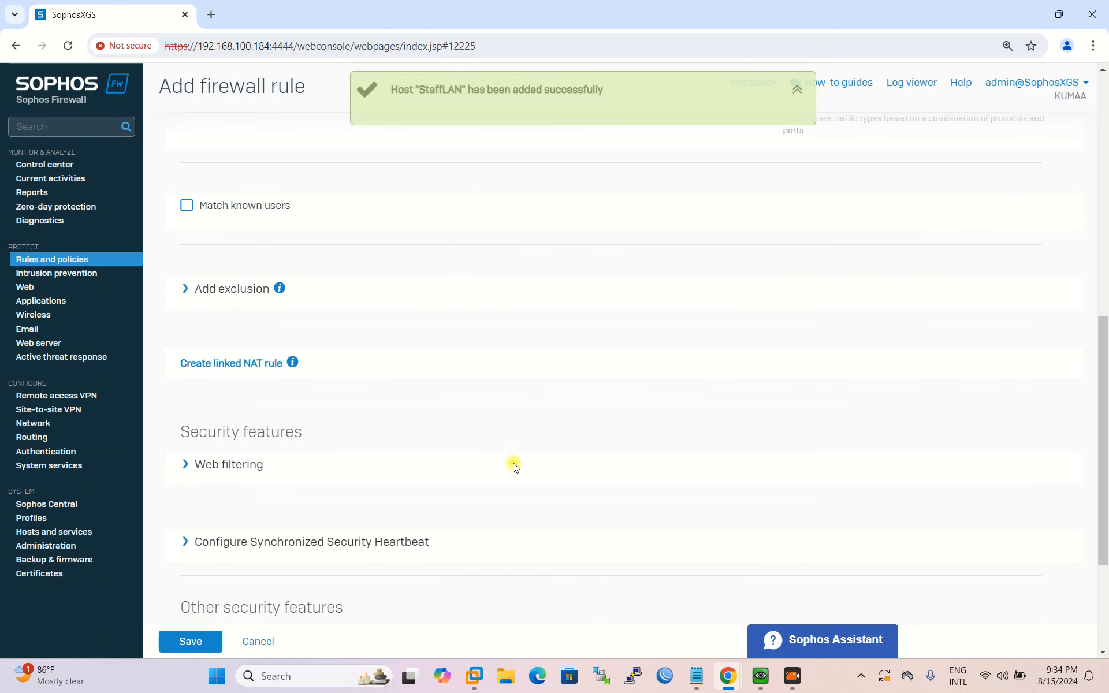
- Remove StaffLAN from the rule's destination networks
scroll(515, 466, "up", 8)
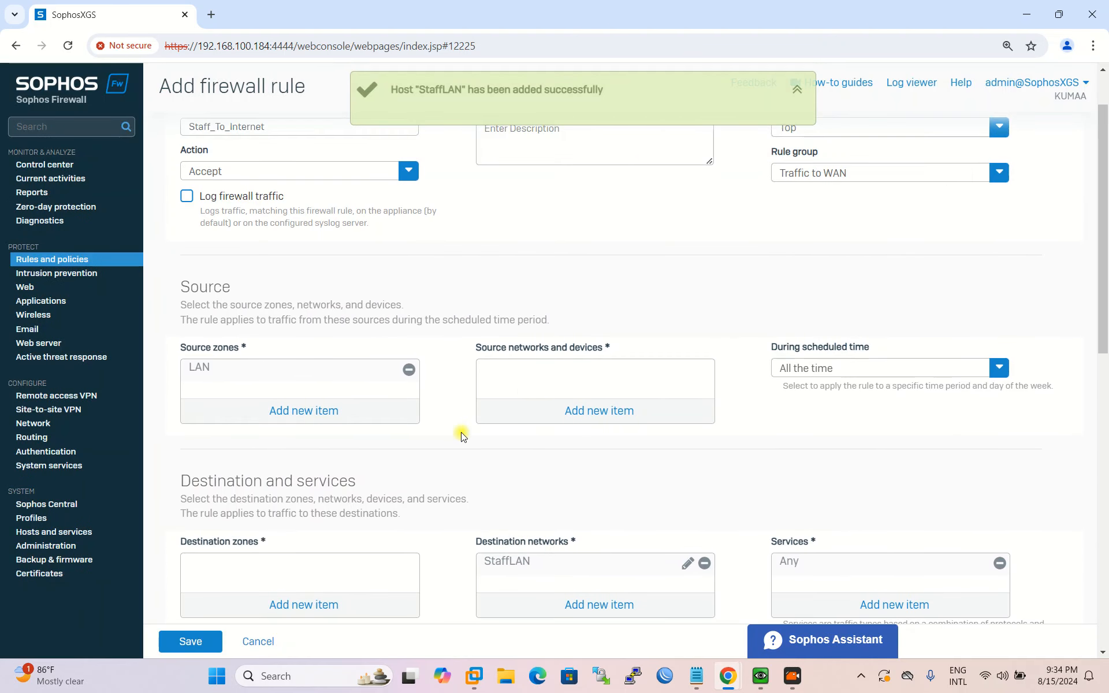
scroll(554, 391, "down", 3)
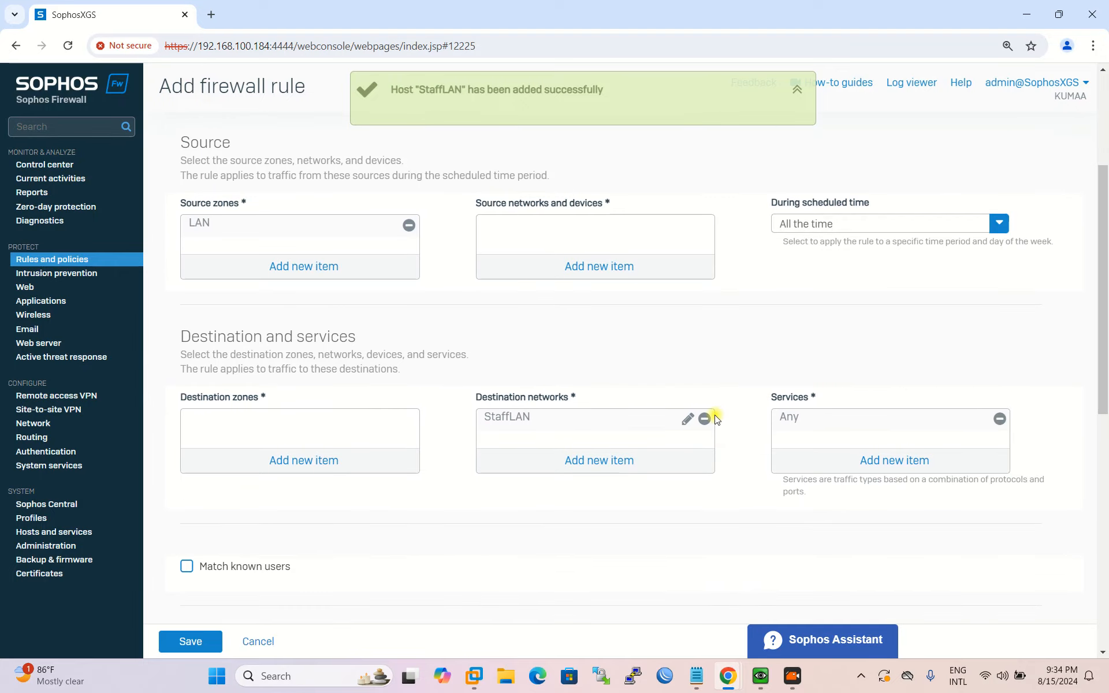
left_click(704, 419)
- Try to add a Network-type host named StaffLAN with IP address 10.10.30.0 to the rule's source networks and devices
scroll(559, 350, "up", 3)
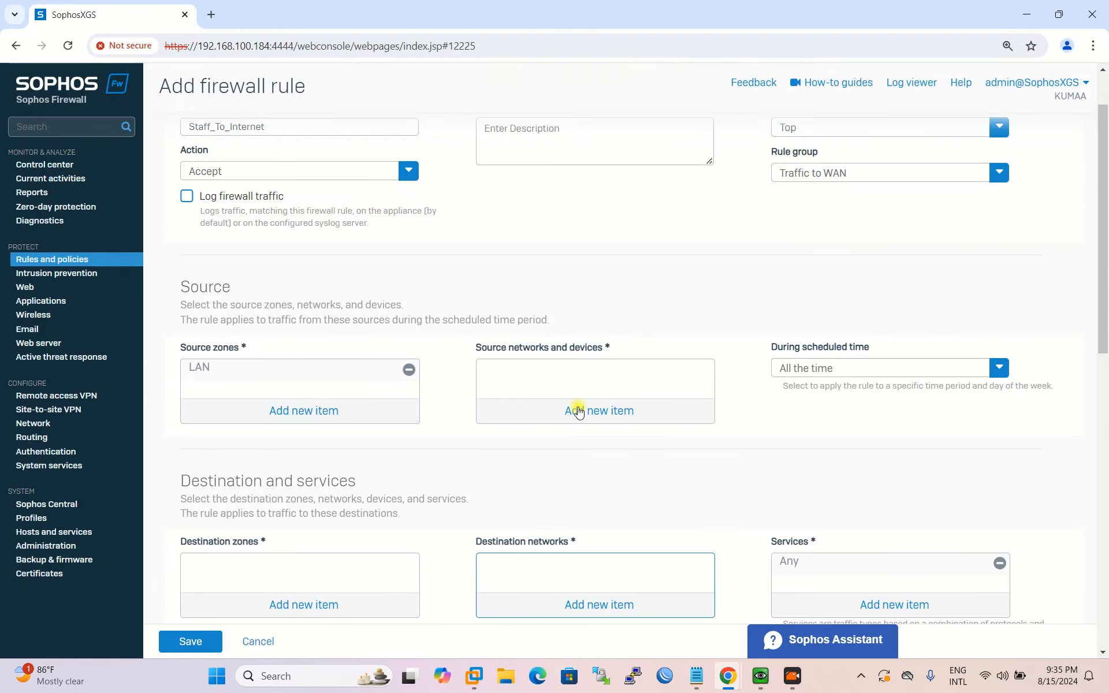
left_click(577, 410)
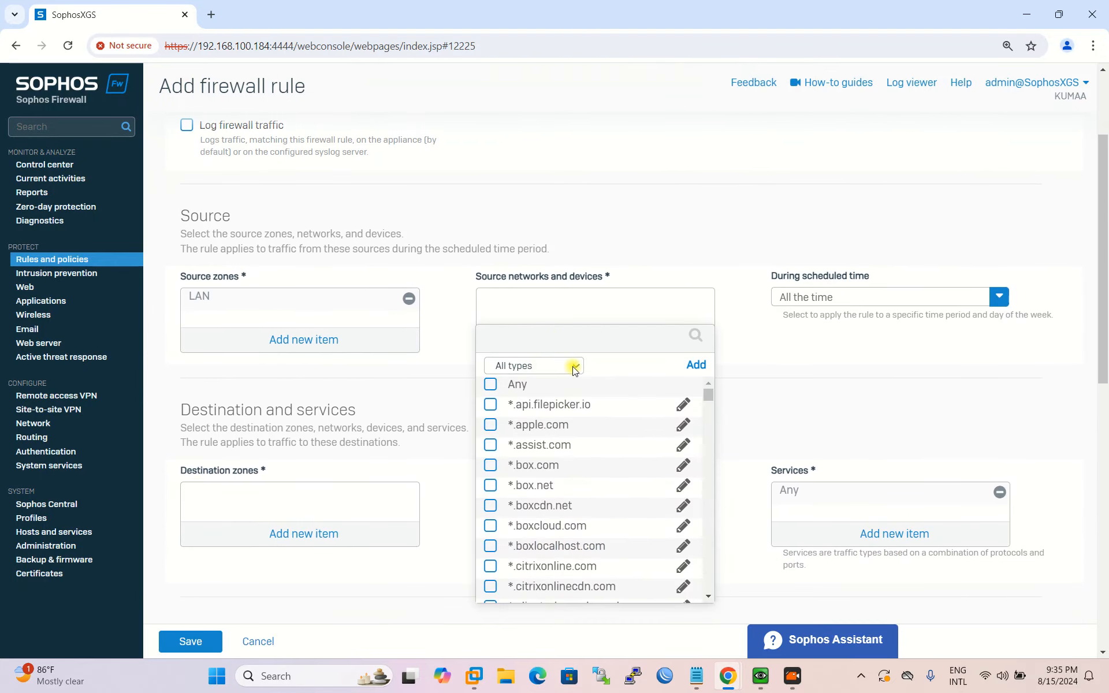
left_click(696, 364)
left_click(595, 486)
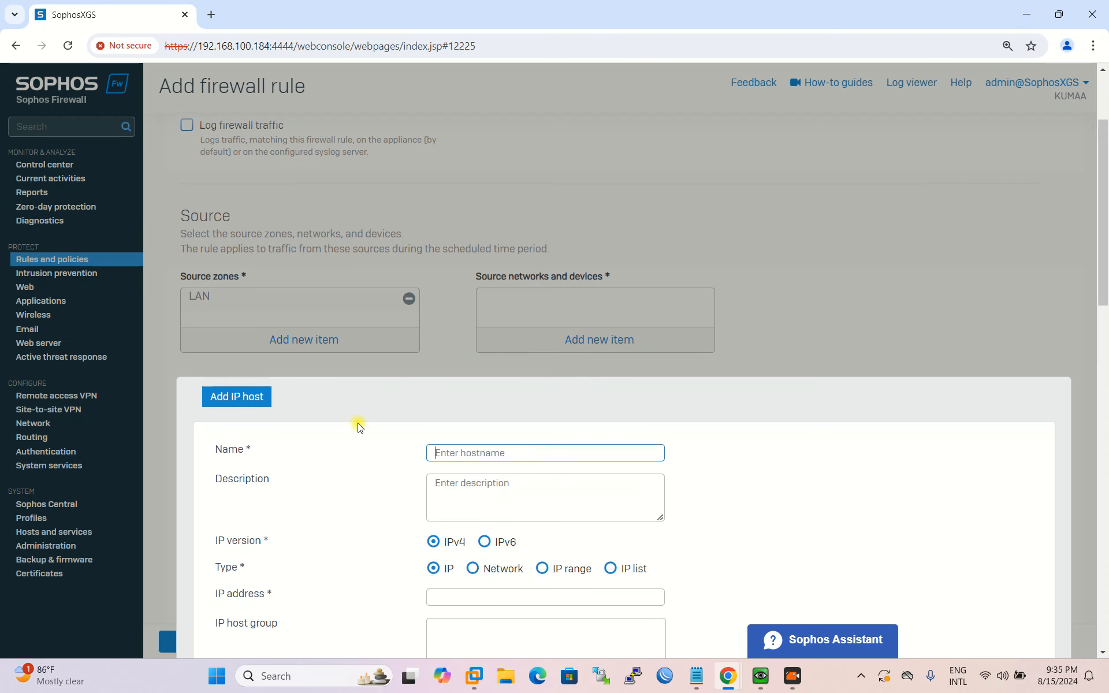
type("Staff")
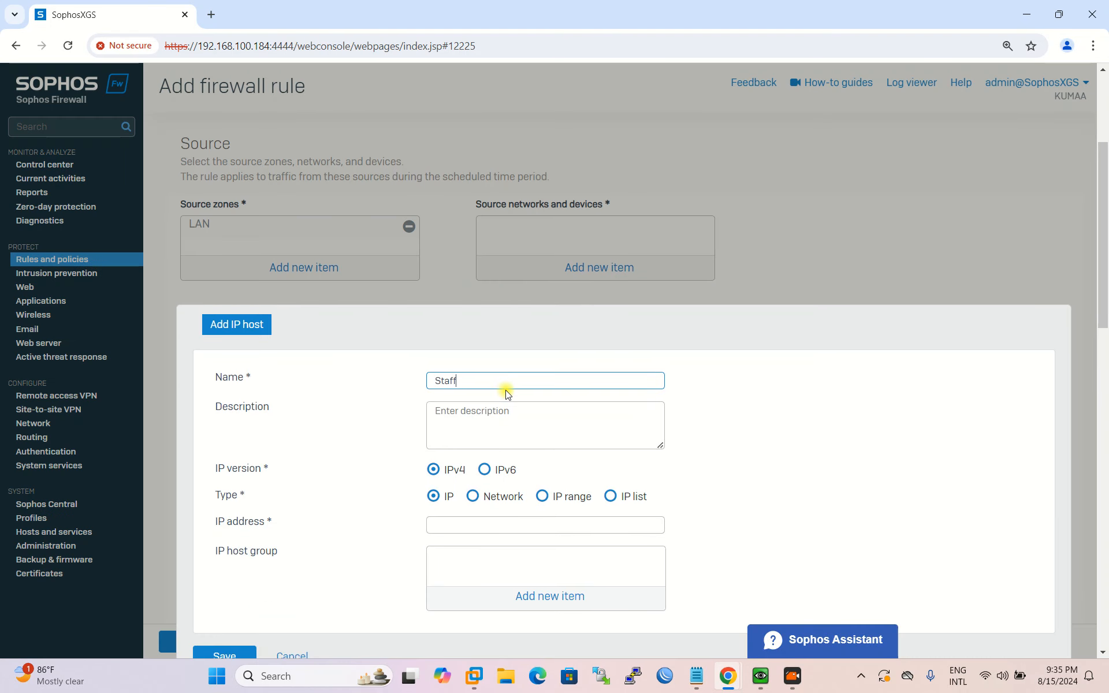
type("LAN")
scroll(507, 394, "down", 3)
left_click(492, 280)
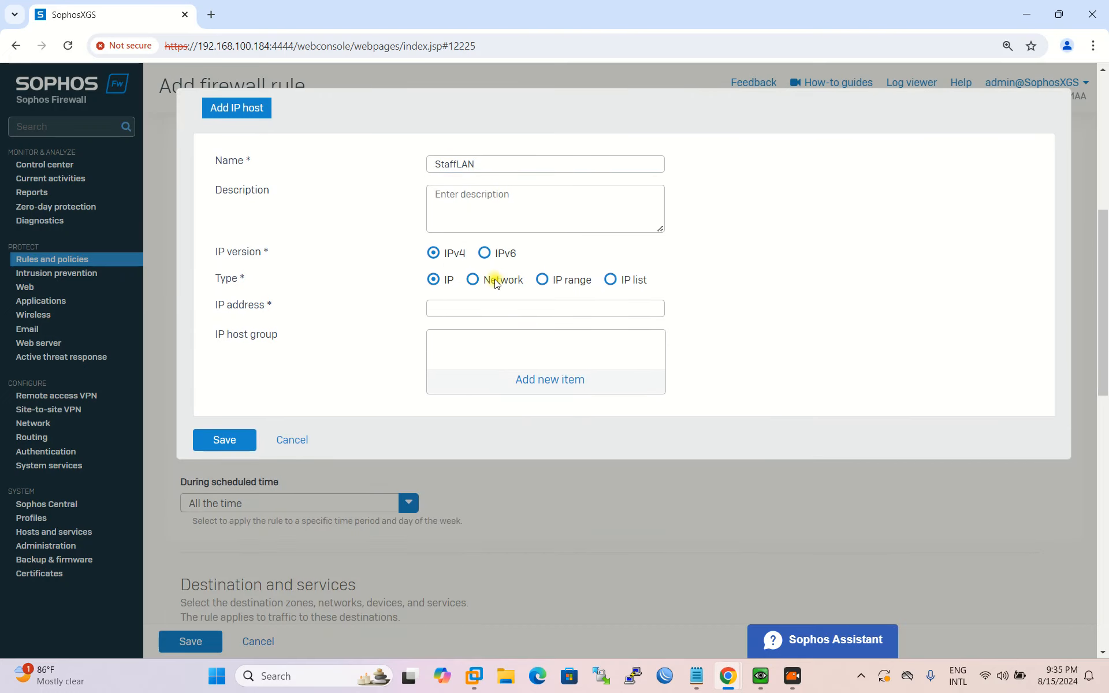
left_click(457, 311)
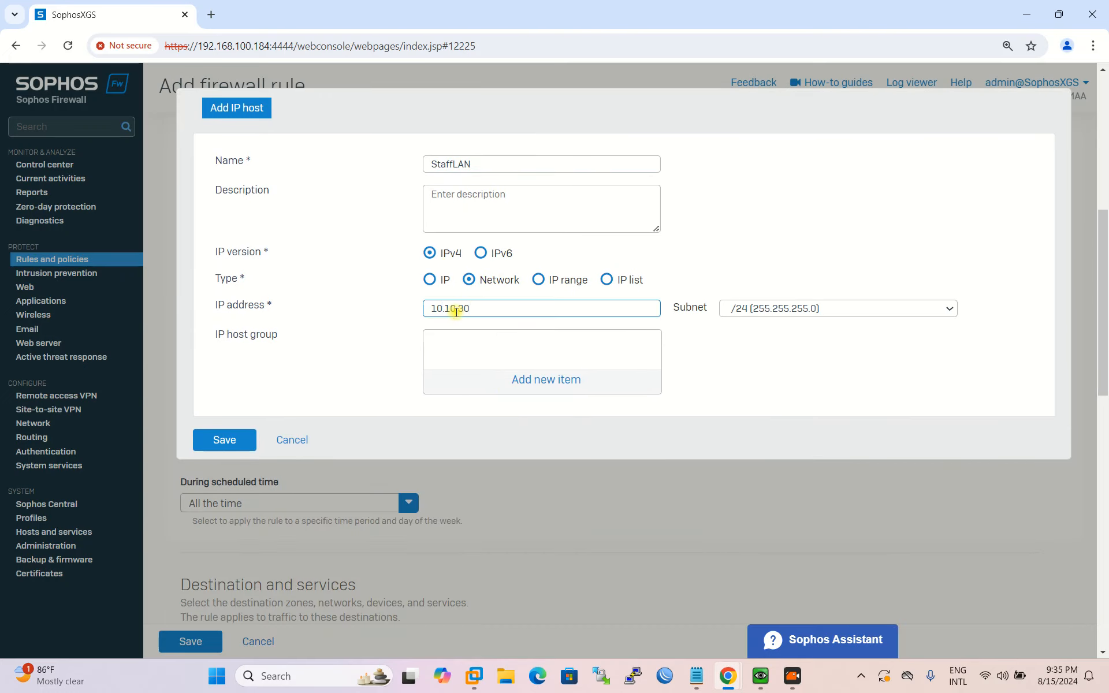
left_click(229, 442)
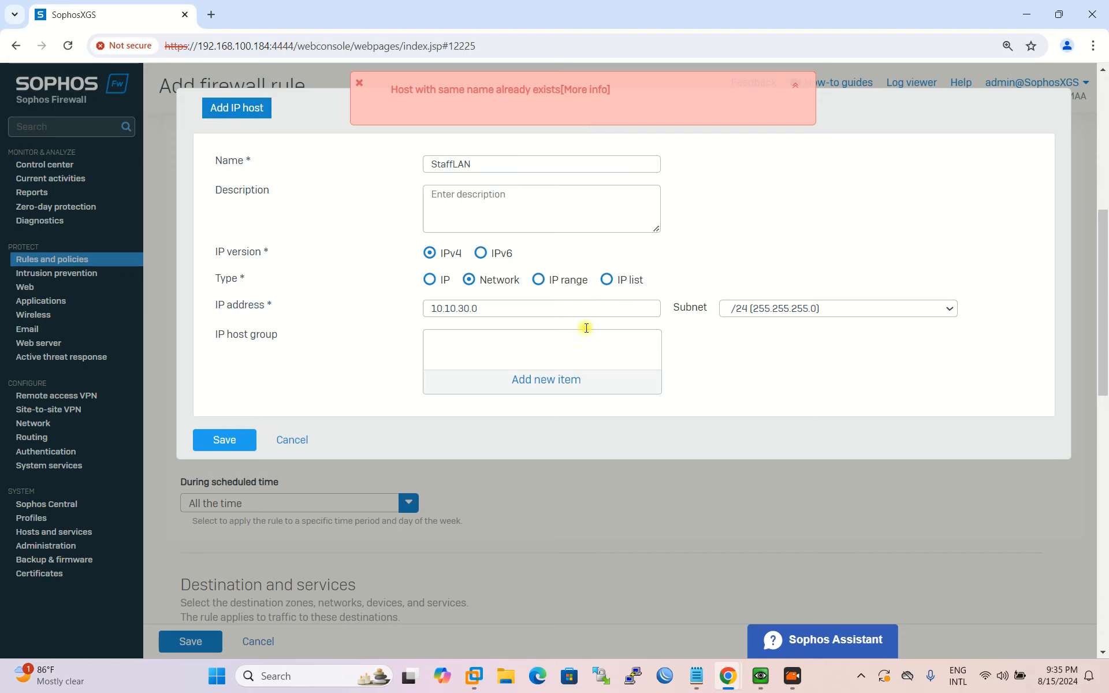
- Rename the new host to StaffLAN10 and save it as the rule's source network
scroll(590, 364, "up", 1)
left_click(484, 236)
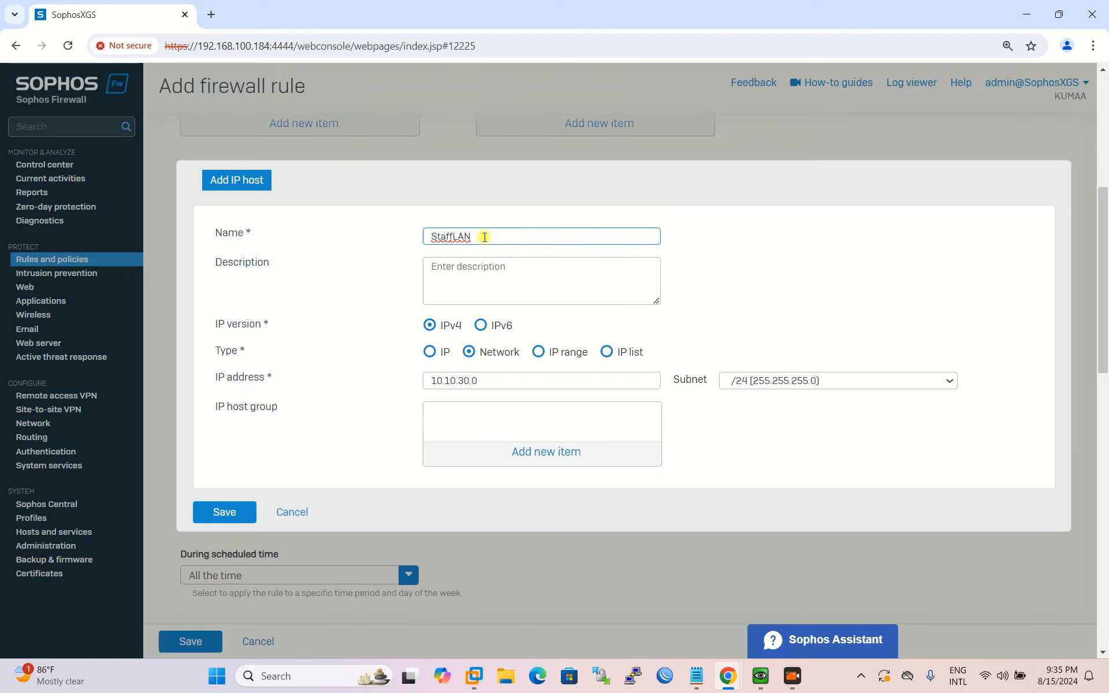
type("10")
left_click(218, 511)
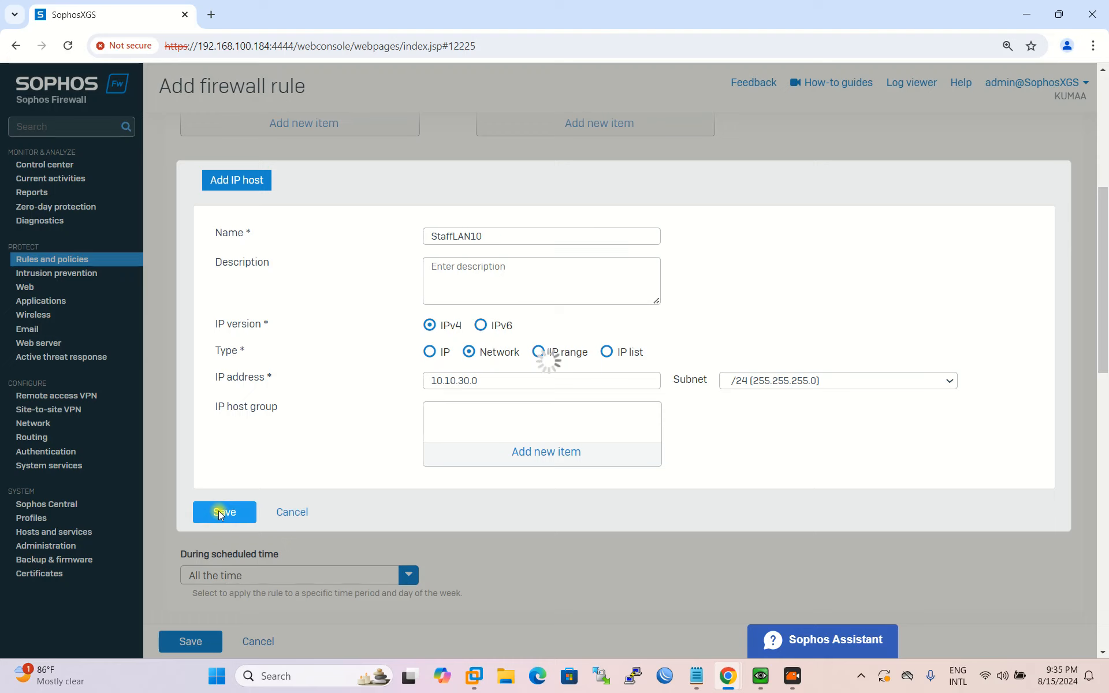
scroll(460, 479, "up", 3)
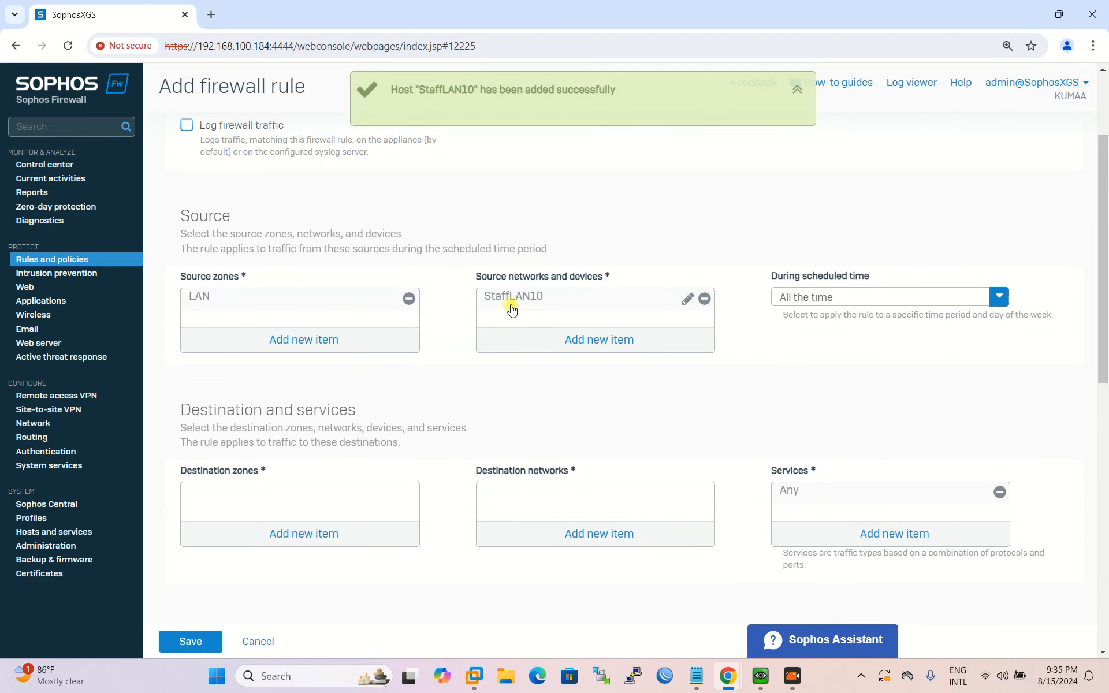
mouse_move(565, 305)
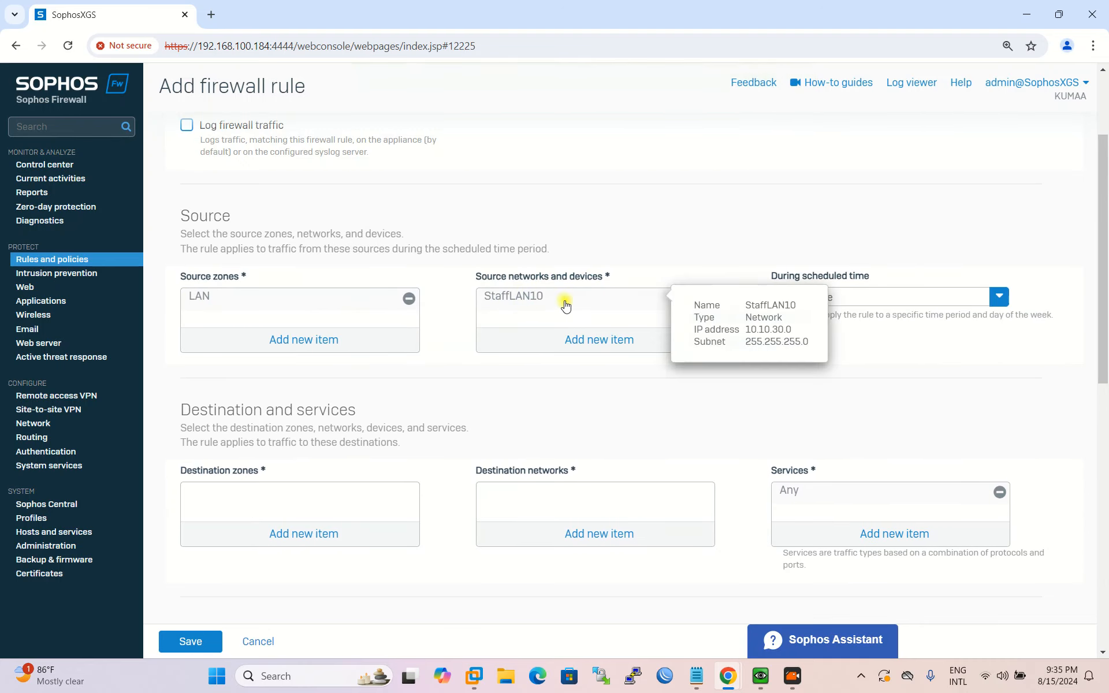
- Set the rule's destination zone to WAN and its destination networks to Any
scroll(558, 315, "down", 3)
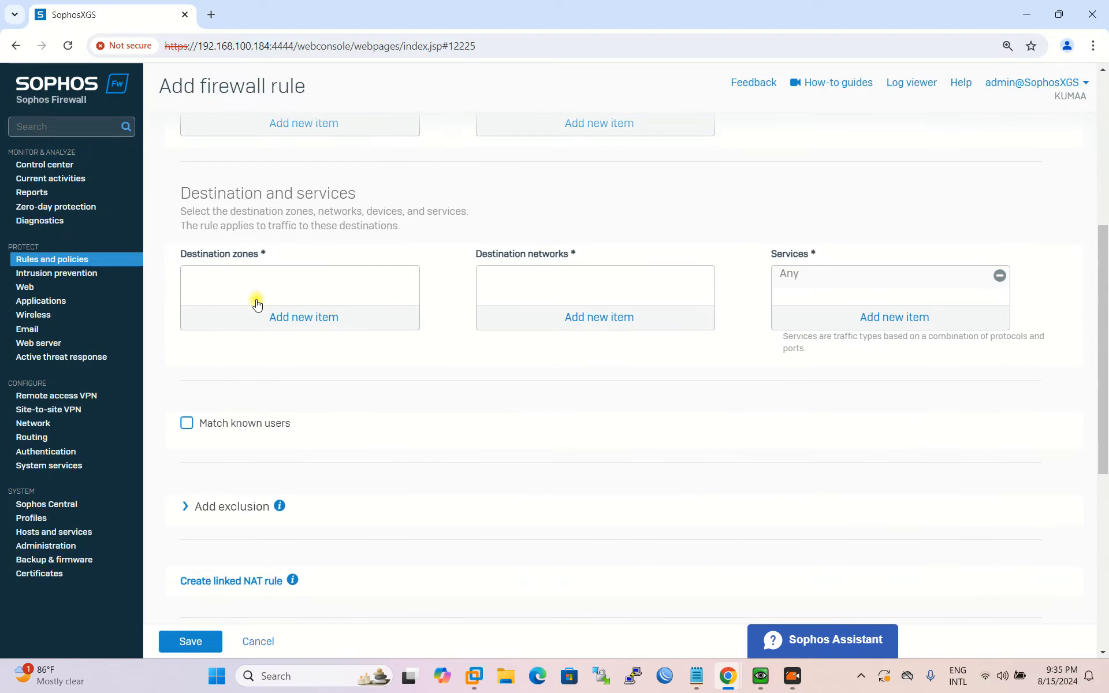
left_click(308, 317)
left_click(196, 419)
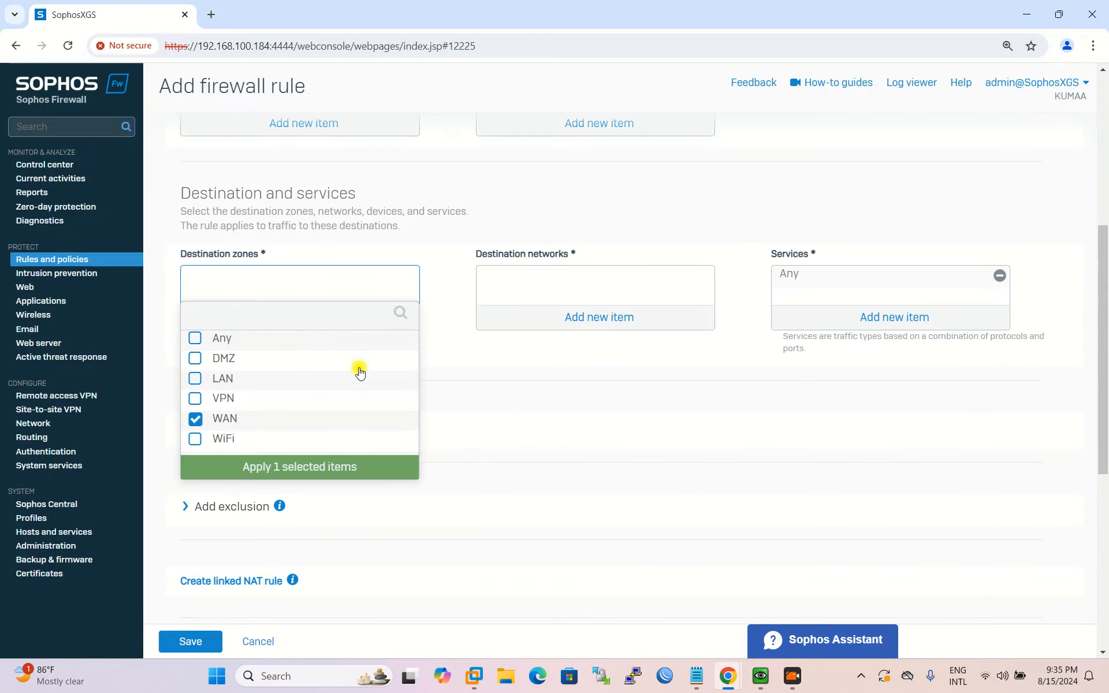
left_click(314, 465)
scroll(620, 329, "up", 2)
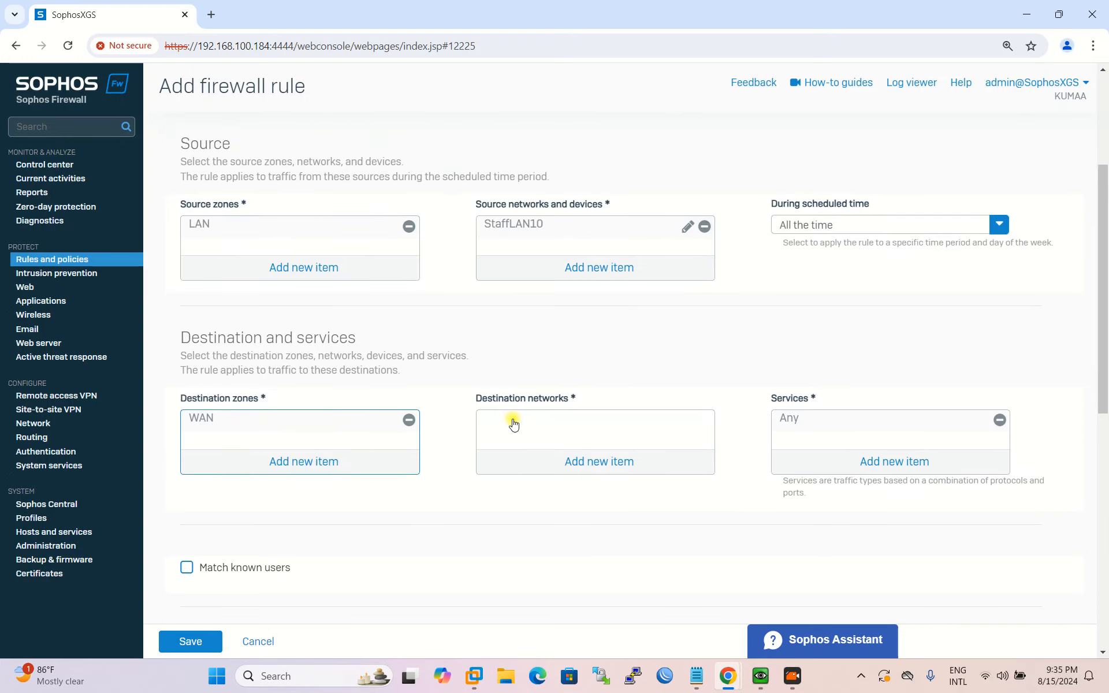
left_click(595, 460)
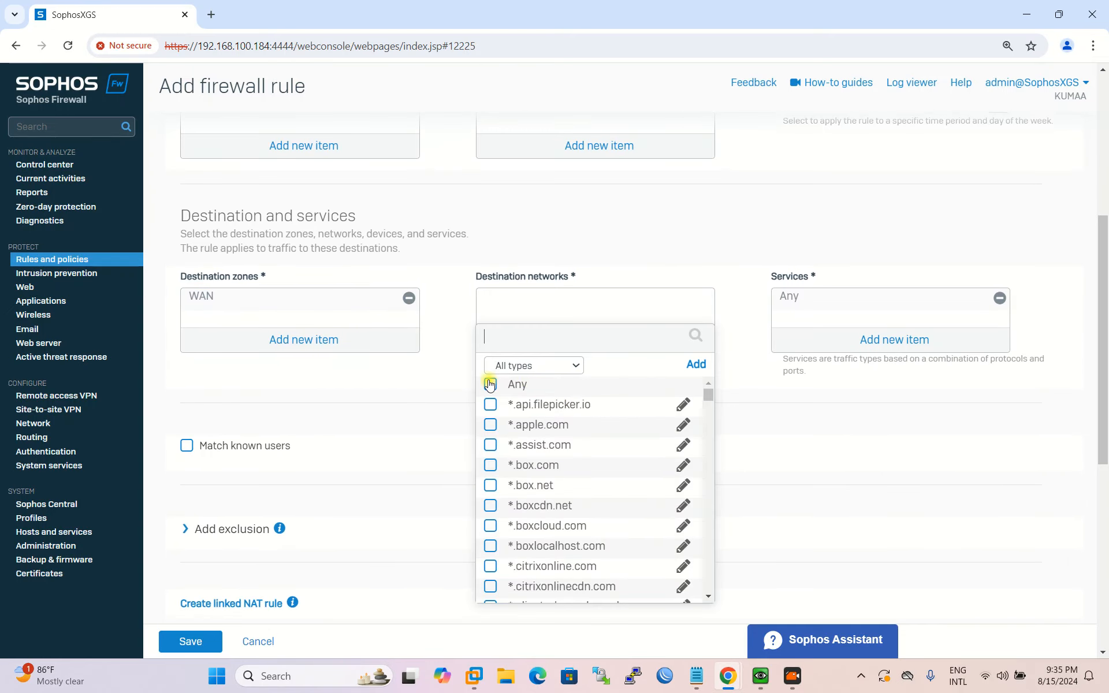
left_click(490, 384)
left_click(564, 612)
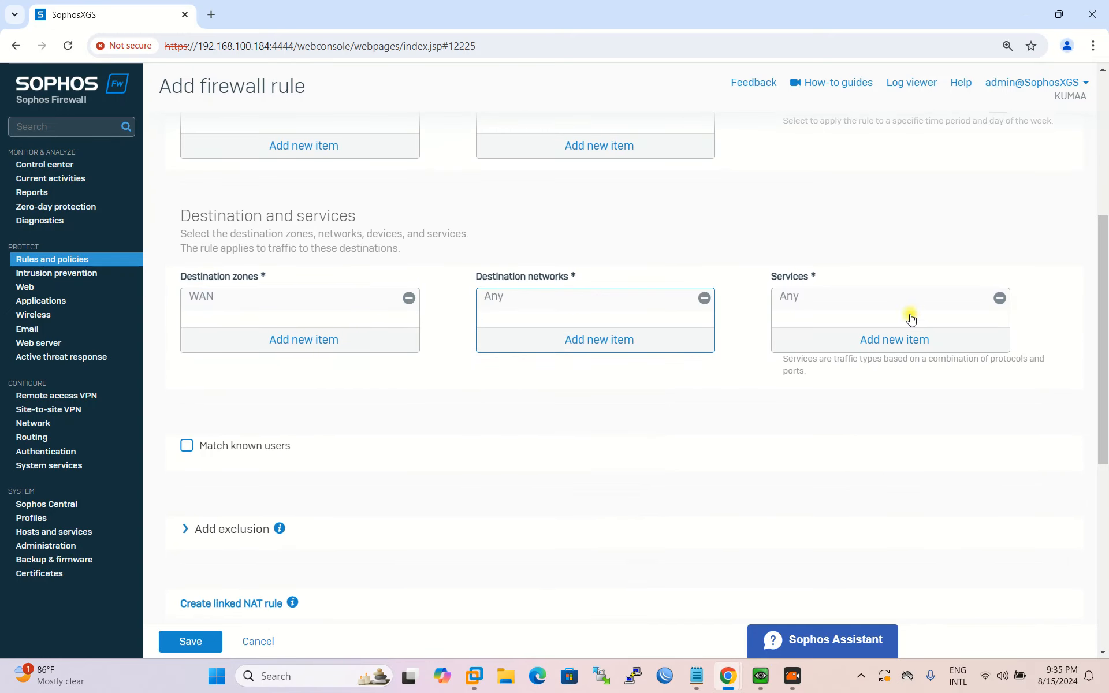
- Create a linked NAT rule for the firewall rule with the translated source (SNAT) set to MASQ
scroll(907, 316, "down", 3)
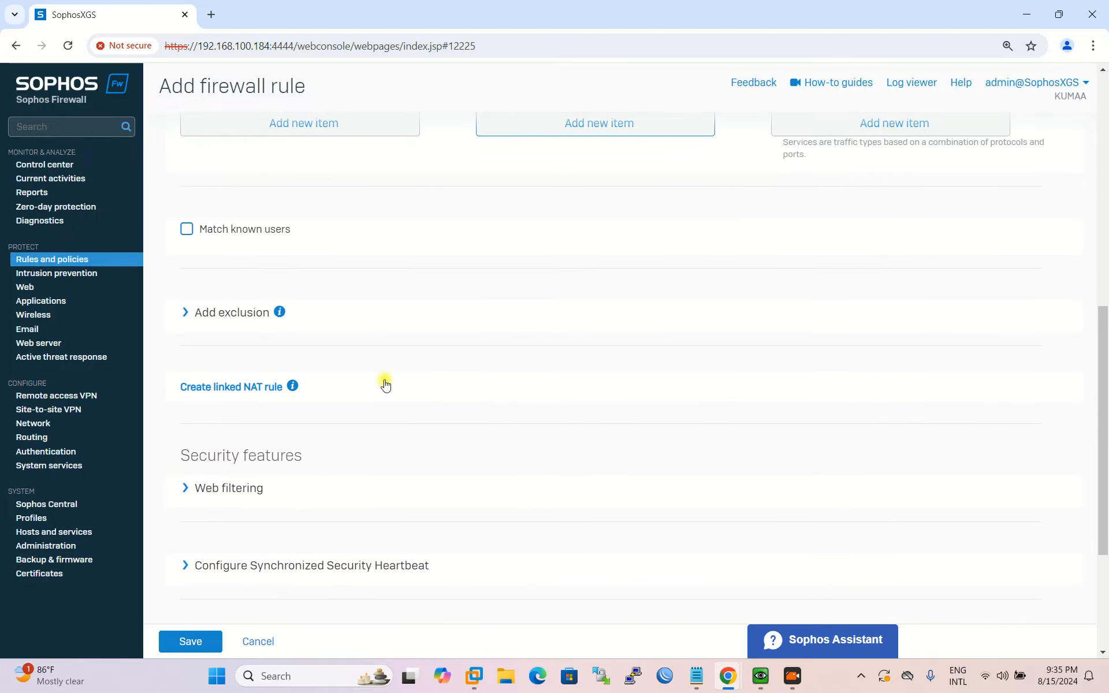
scroll(268, 351, "down", 1)
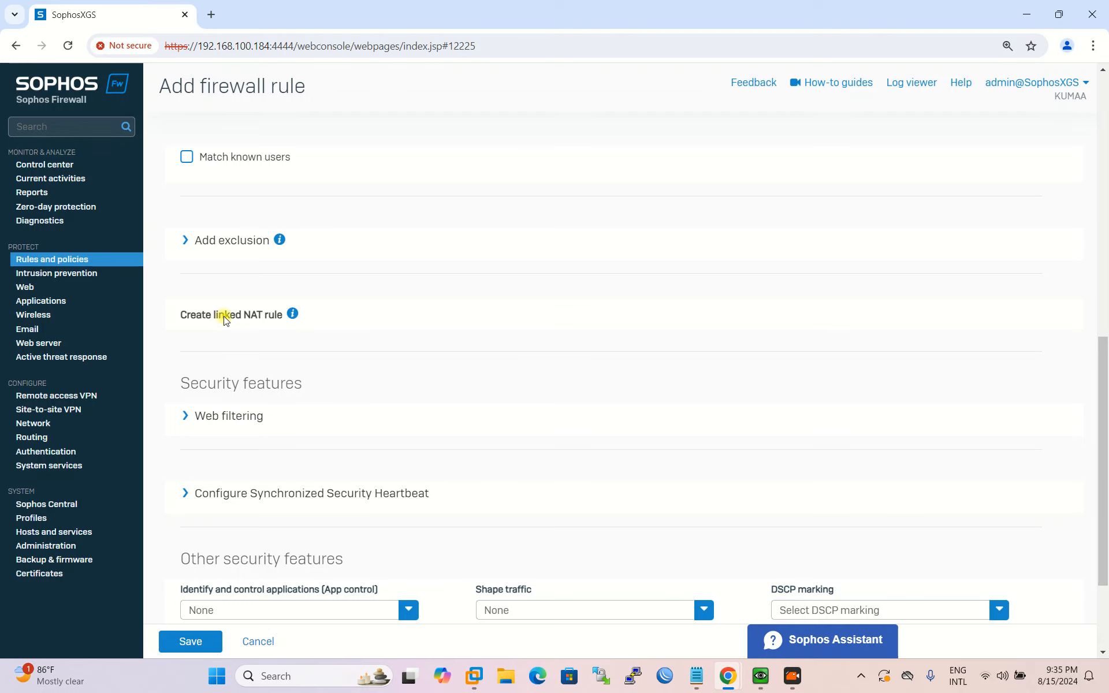
left_click(212, 324)
scroll(387, 320, "down", 5)
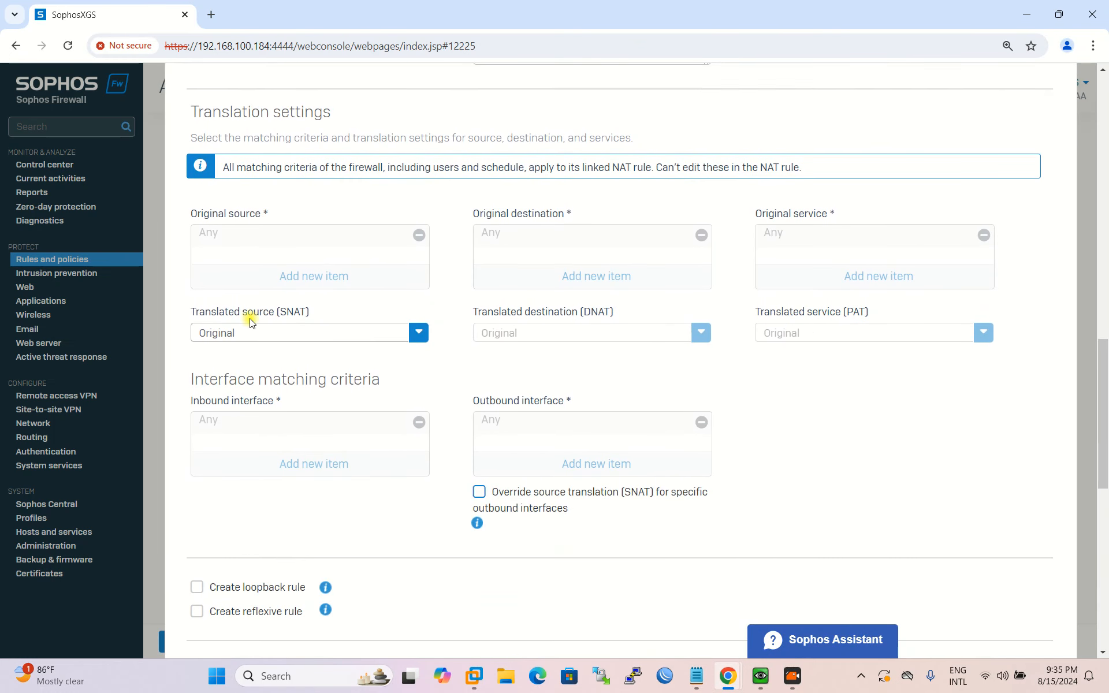
left_click(297, 334)
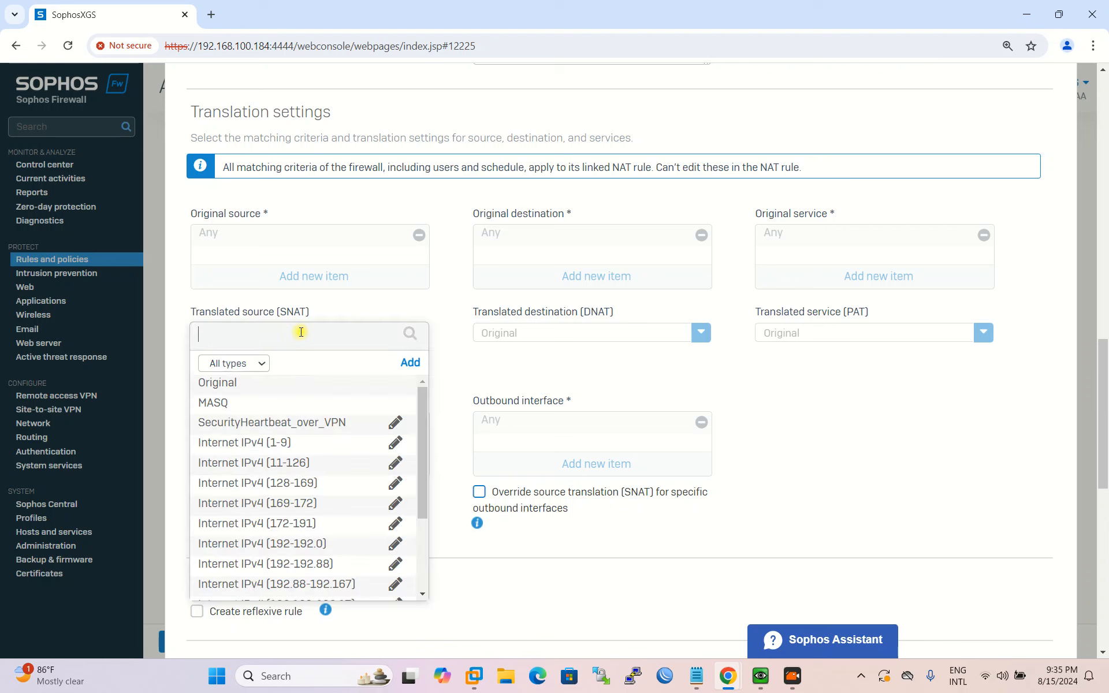
left_click(238, 407)
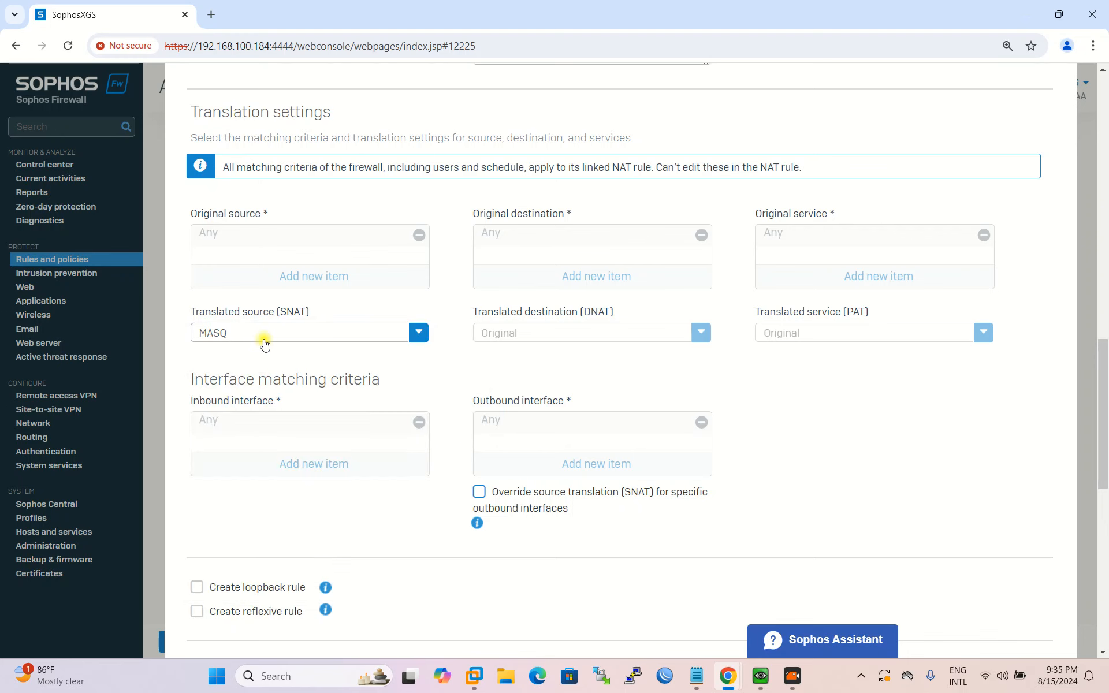
scroll(264, 342, "down", 5)
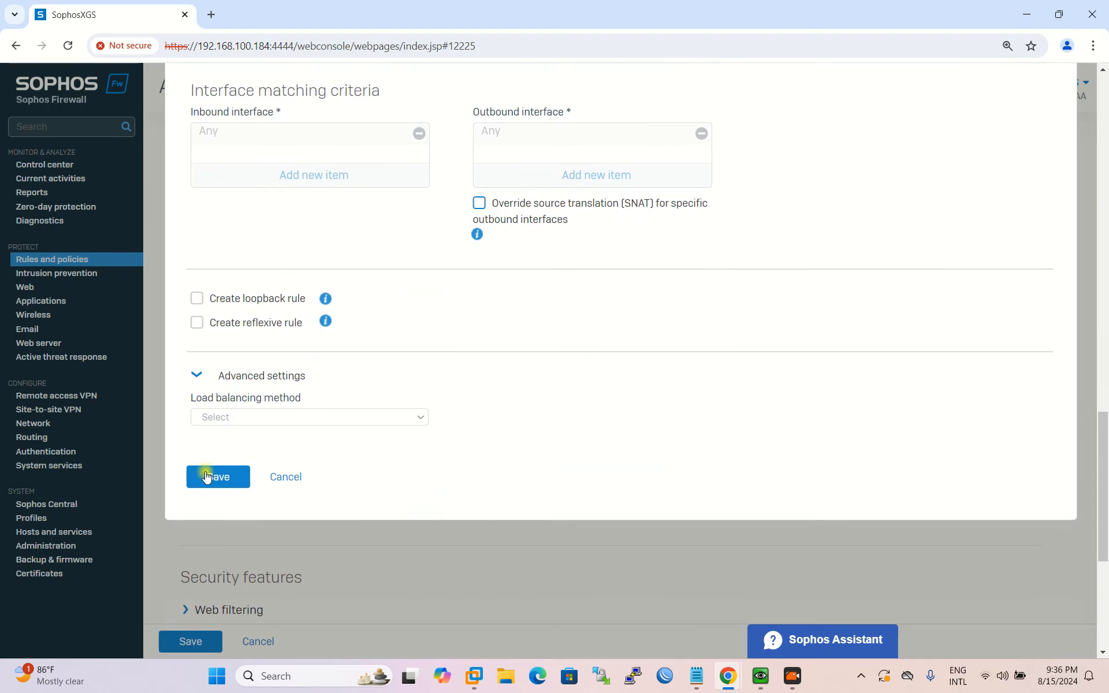
left_click(216, 475)
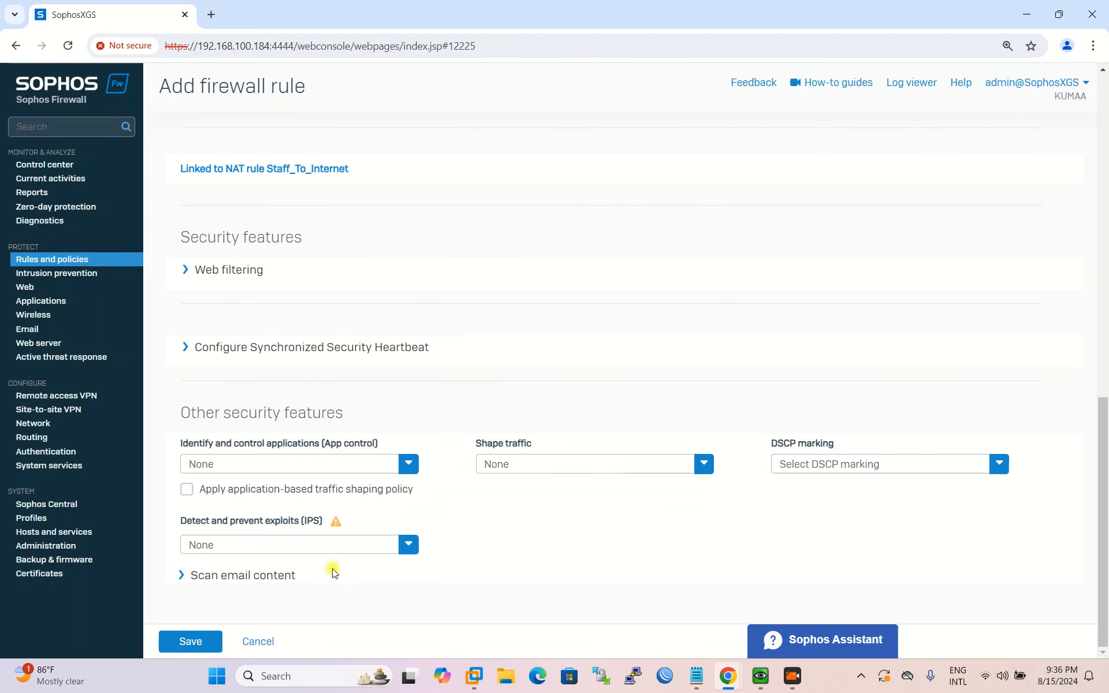
- Save the Staff_To_Internet firewall rule and review its source and destination settings
left_click(196, 644)
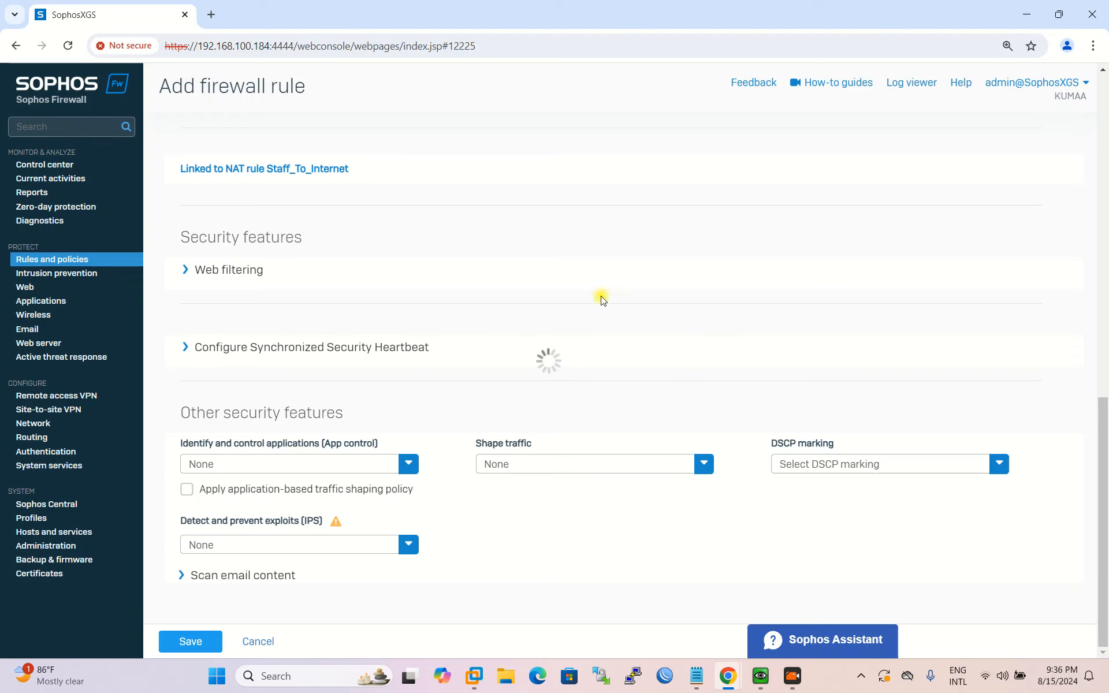
scroll(601, 344, "up", 7)
scroll(605, 344, "up", 5)
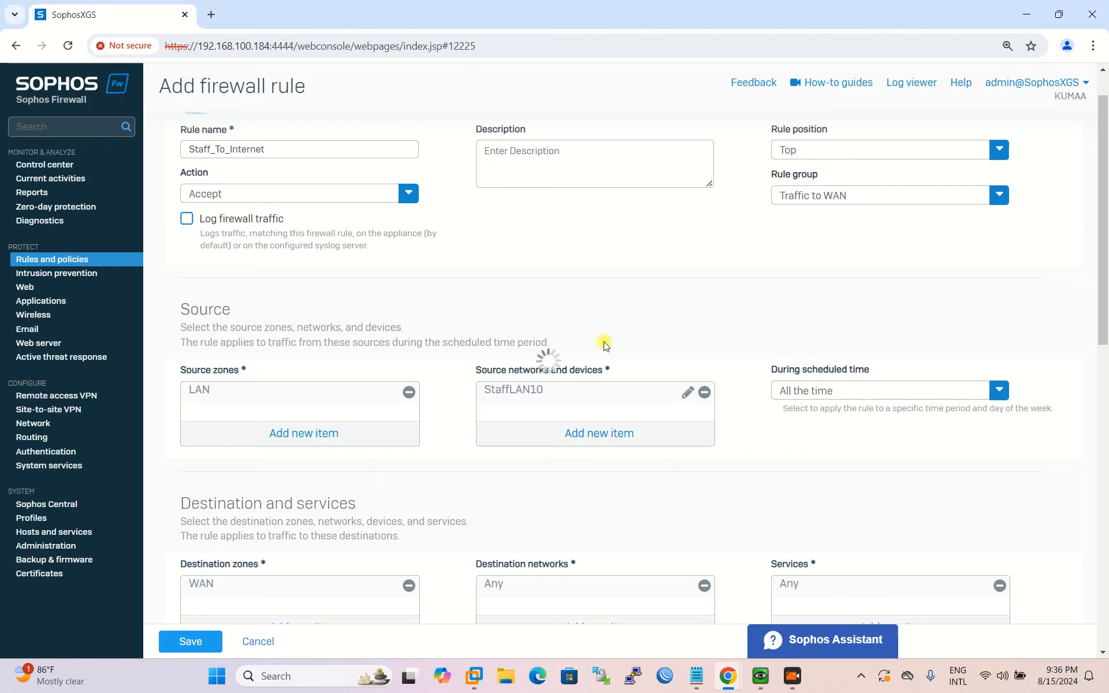
scroll(260, 288, "down", 2)
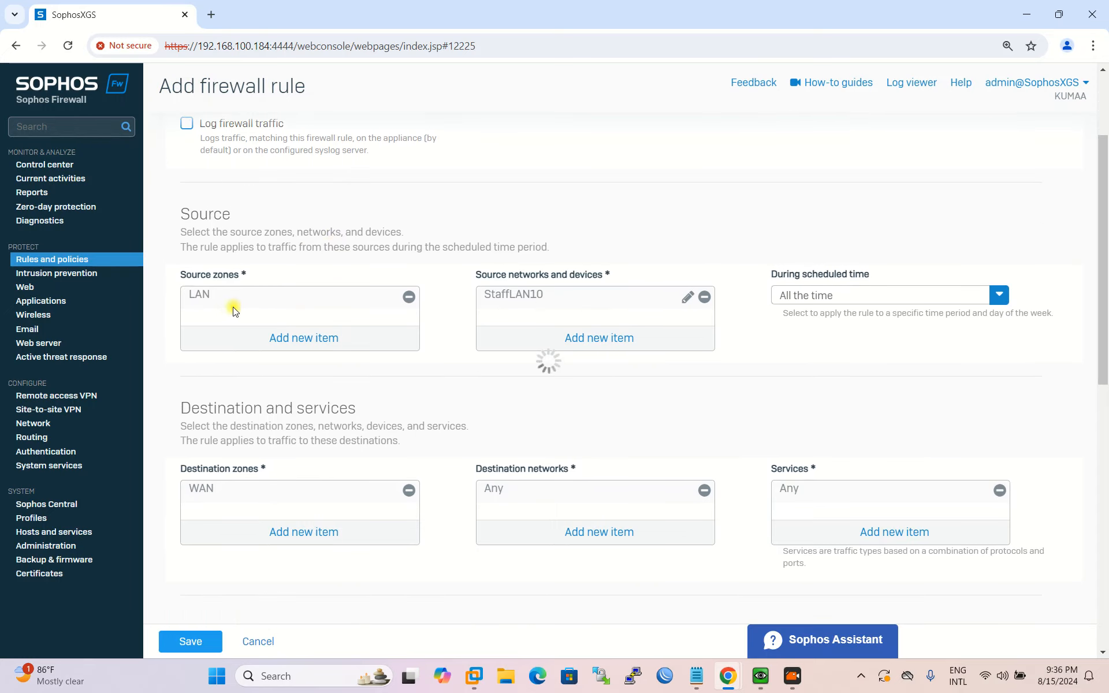
scroll(574, 297, "down", 1)
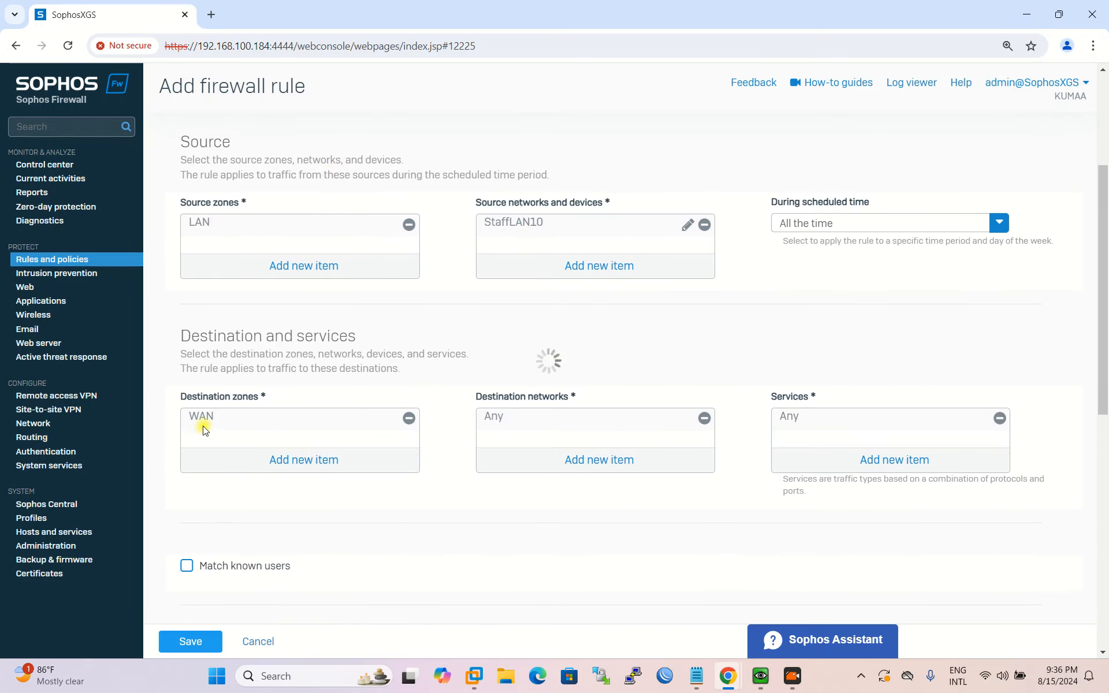
scroll(525, 370, "down", 1)
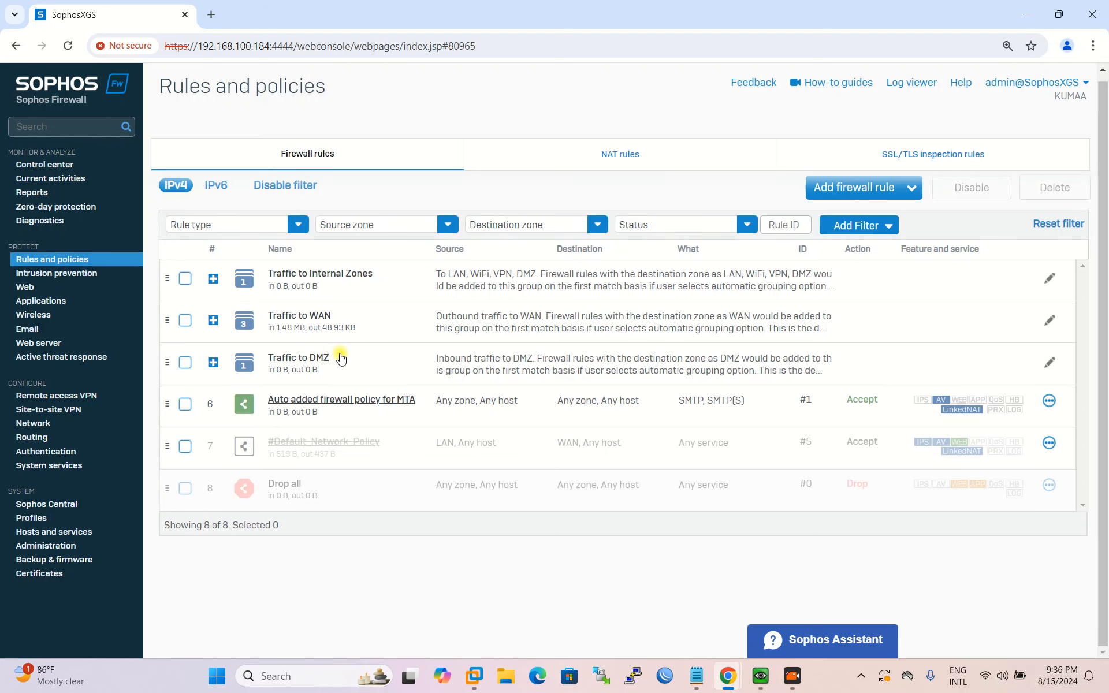
- Expand the Traffic to WAN rule group to view the Staff_To_Internet rule
left_click(287, 327)
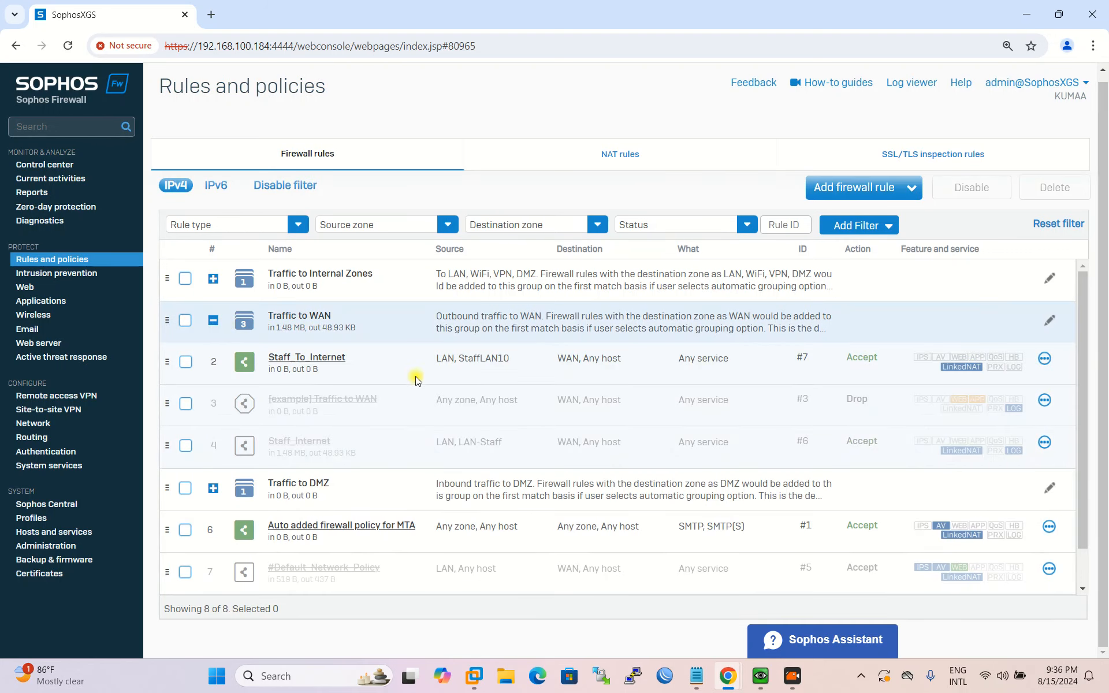
scroll(323, 355, "down", 1)
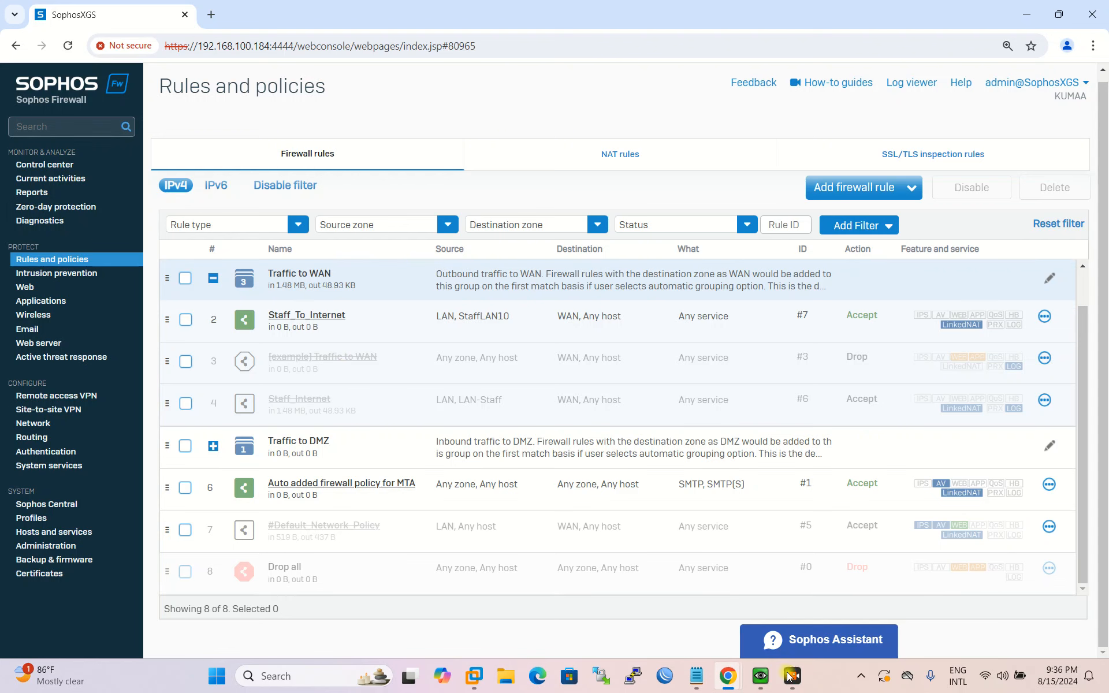
- Switch to the Staff01 virtual machine and run ipconfig /release and ipconfig /renew in a Command Prompt
left_click(760, 675)
right_click(663, 315)
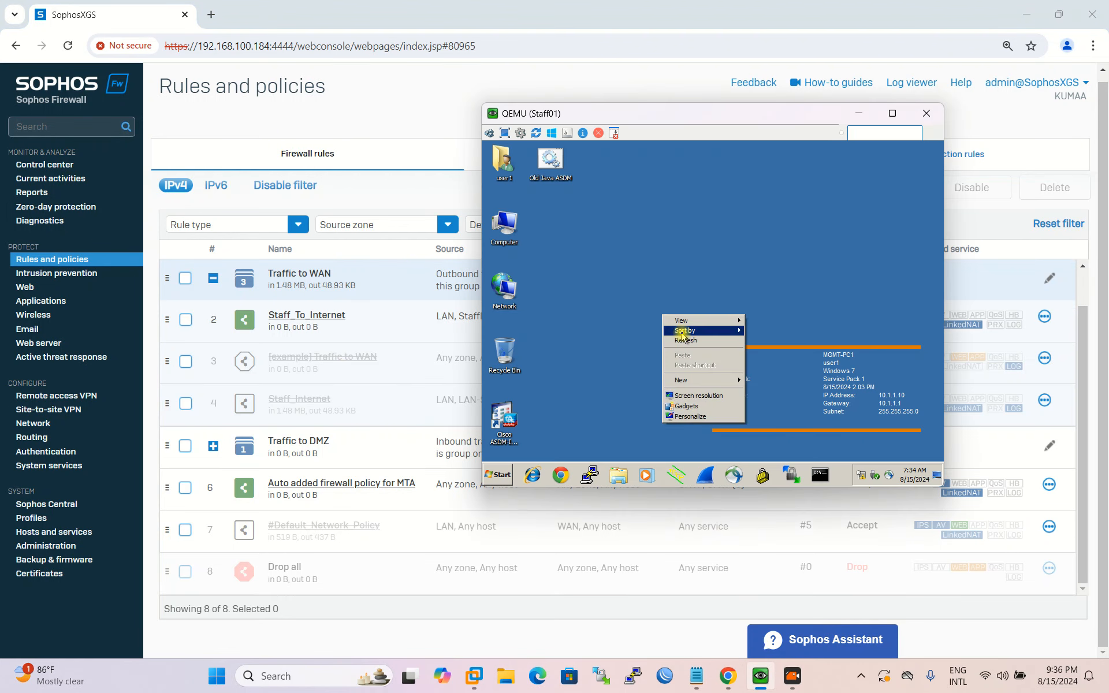
left_click(687, 341)
left_click(819, 475)
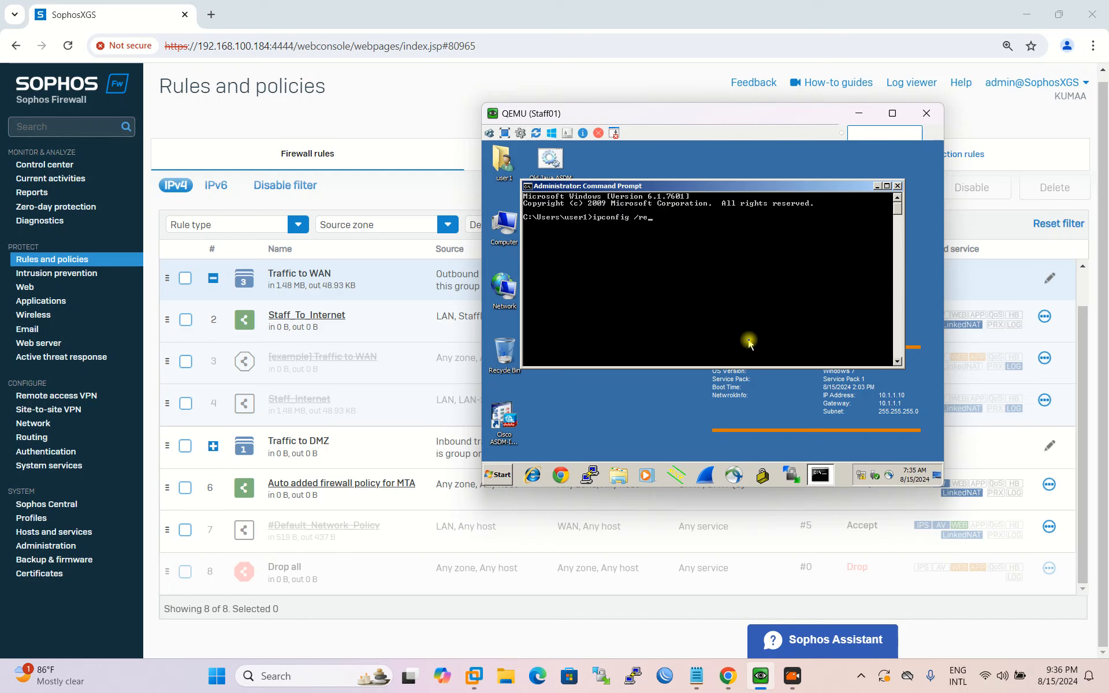
type("ipconfig /release")
key("Return")
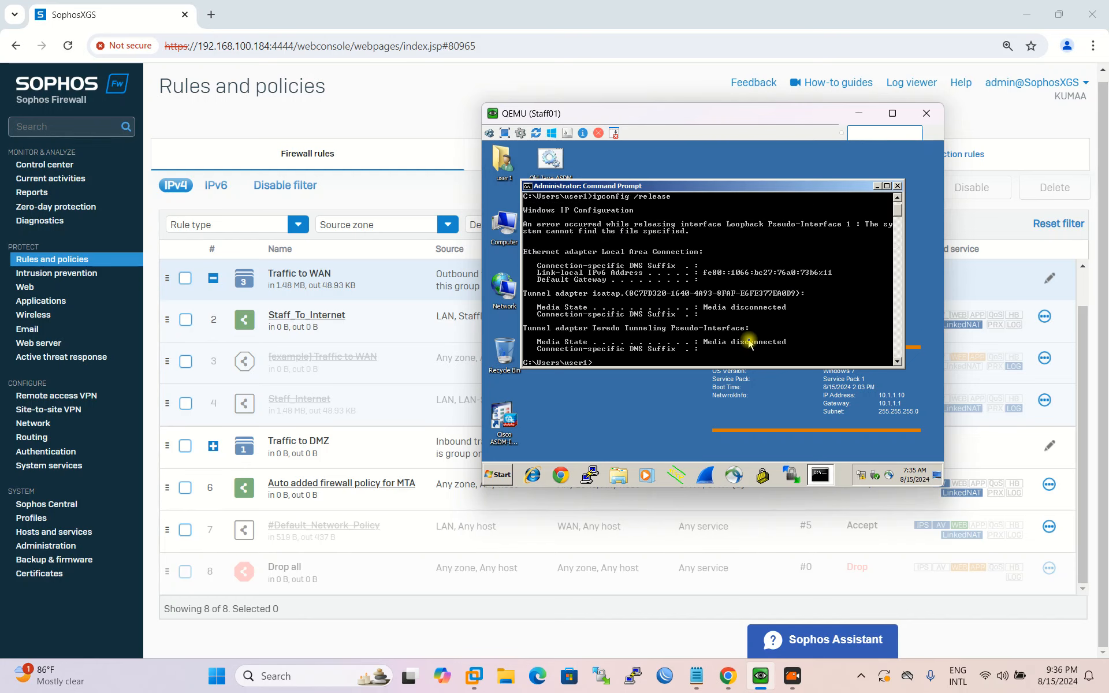
key("Up")
key("Return")
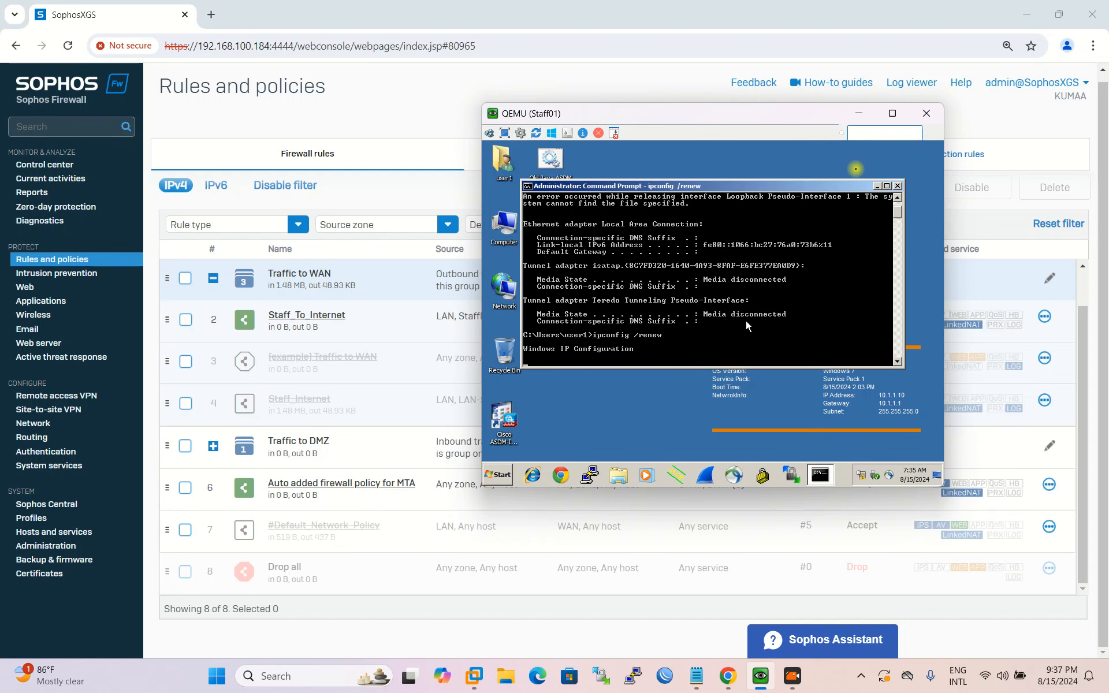
left_click_drag(741, 115, 698, 108)
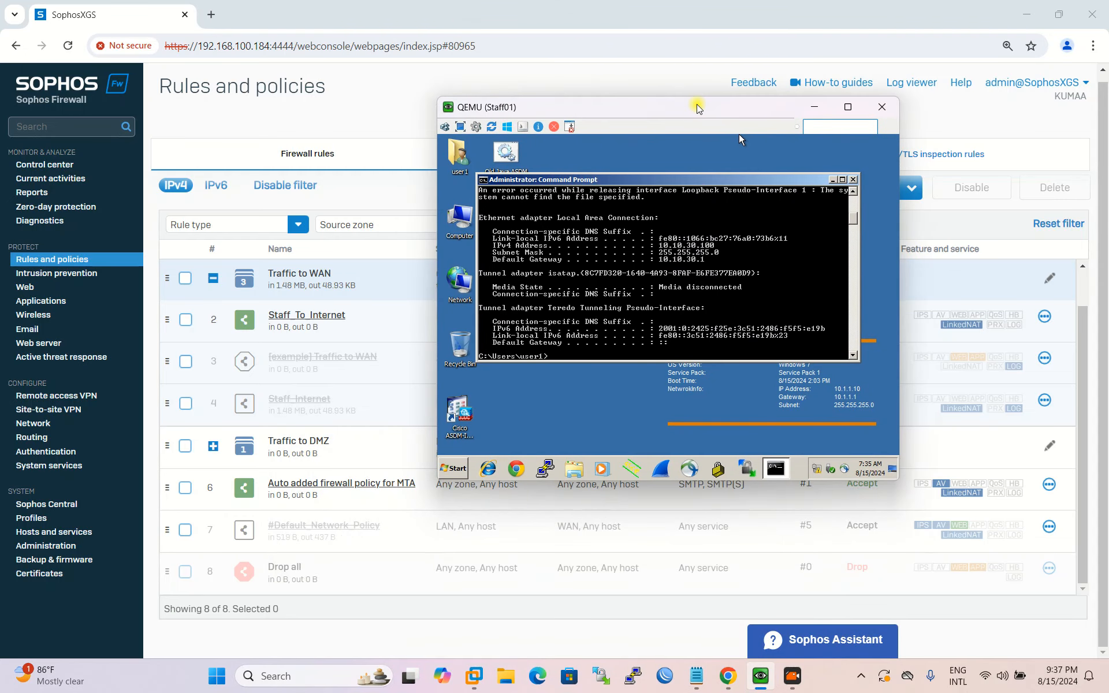
left_click(624, 381)
right_click(582, 393)
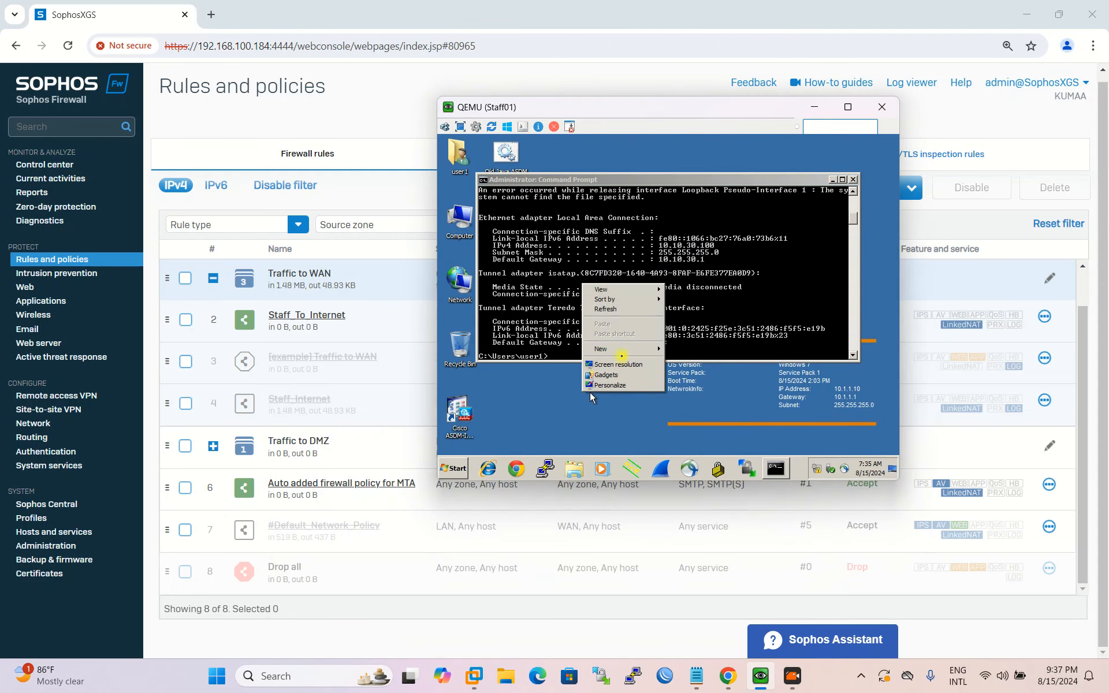
left_click(615, 311)
left_click_drag(687, 107, 722, 132)
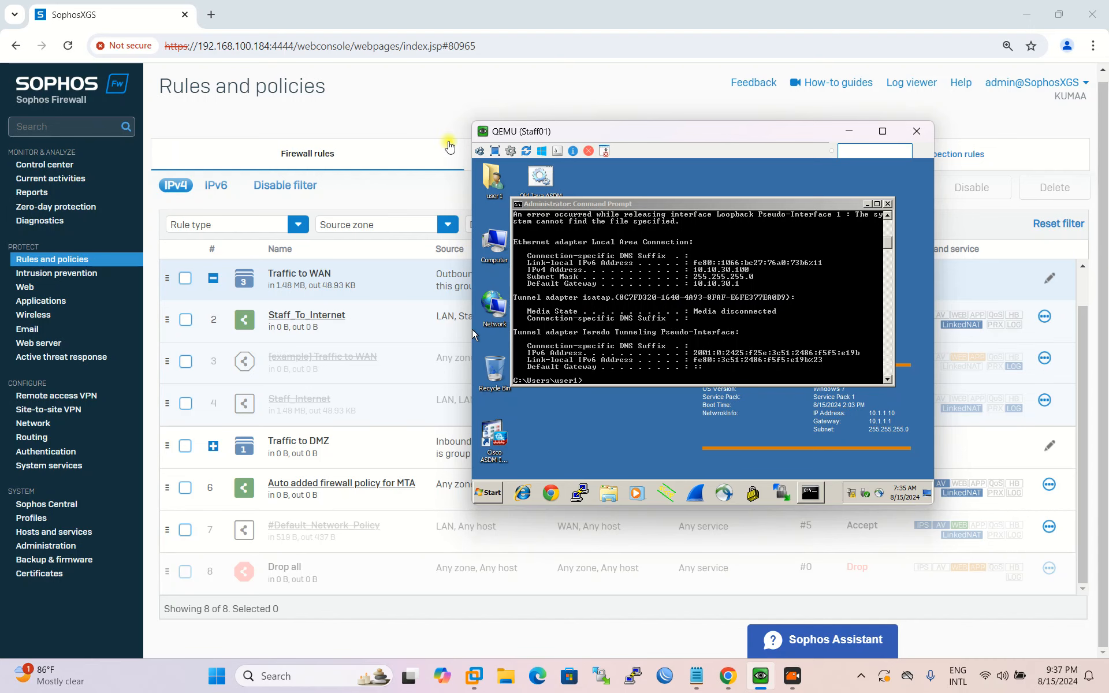
left_click(417, 254)
scroll(417, 255, "up", 2)
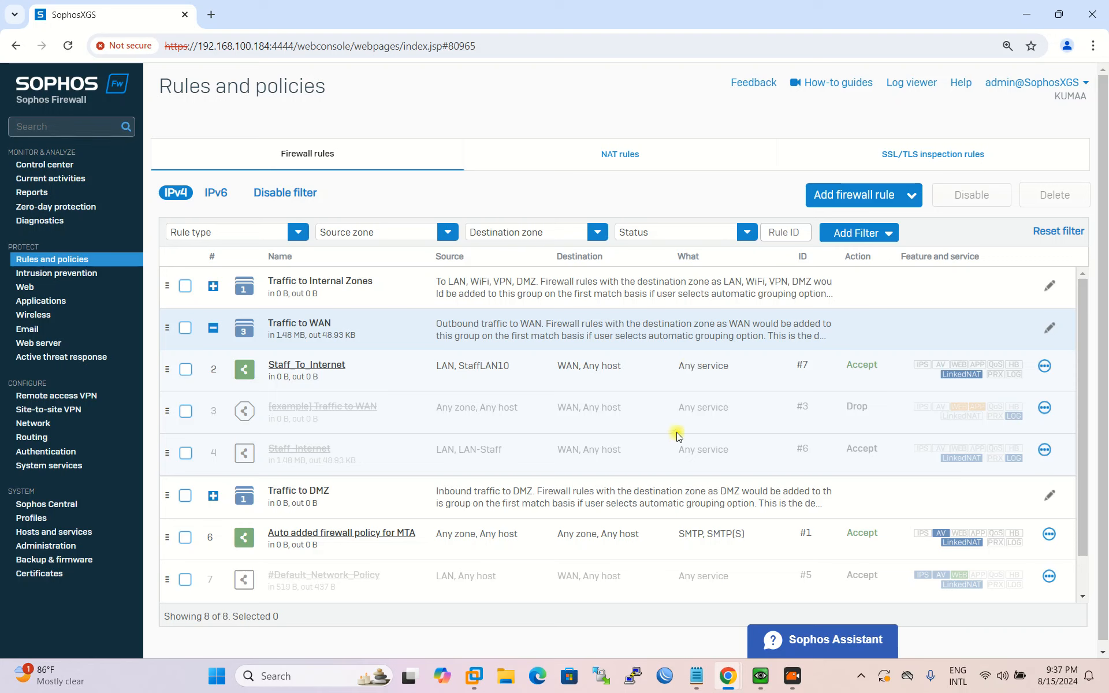
left_click(760, 676)
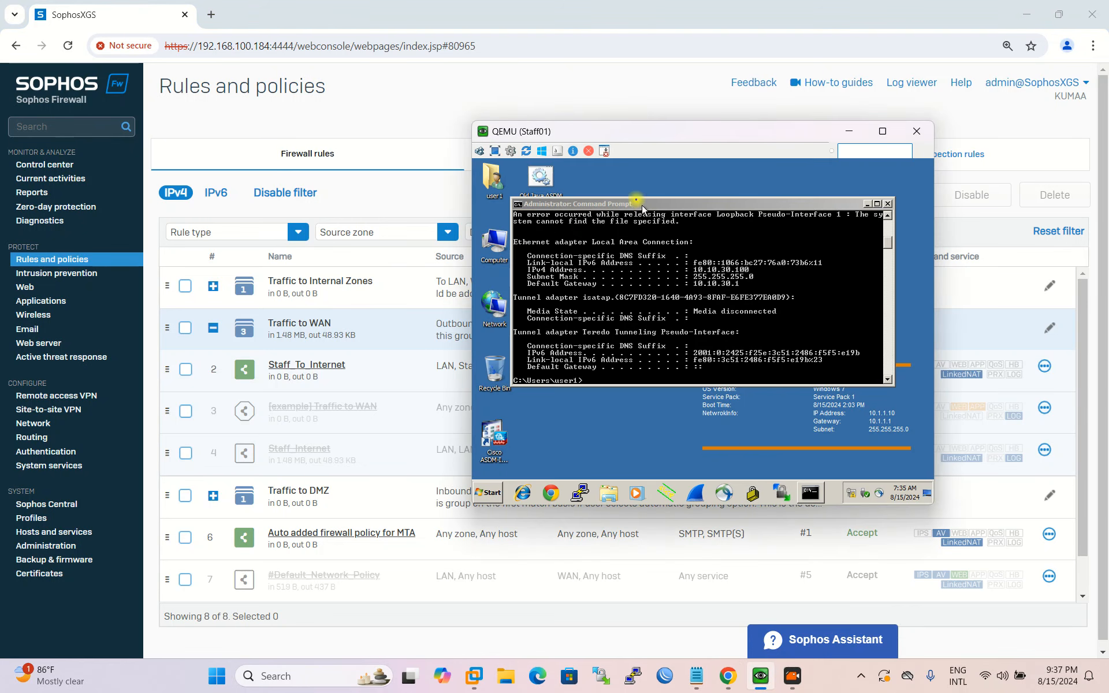
left_click_drag(638, 199, 650, 161)
right_click(629, 363)
left_click(607, 374)
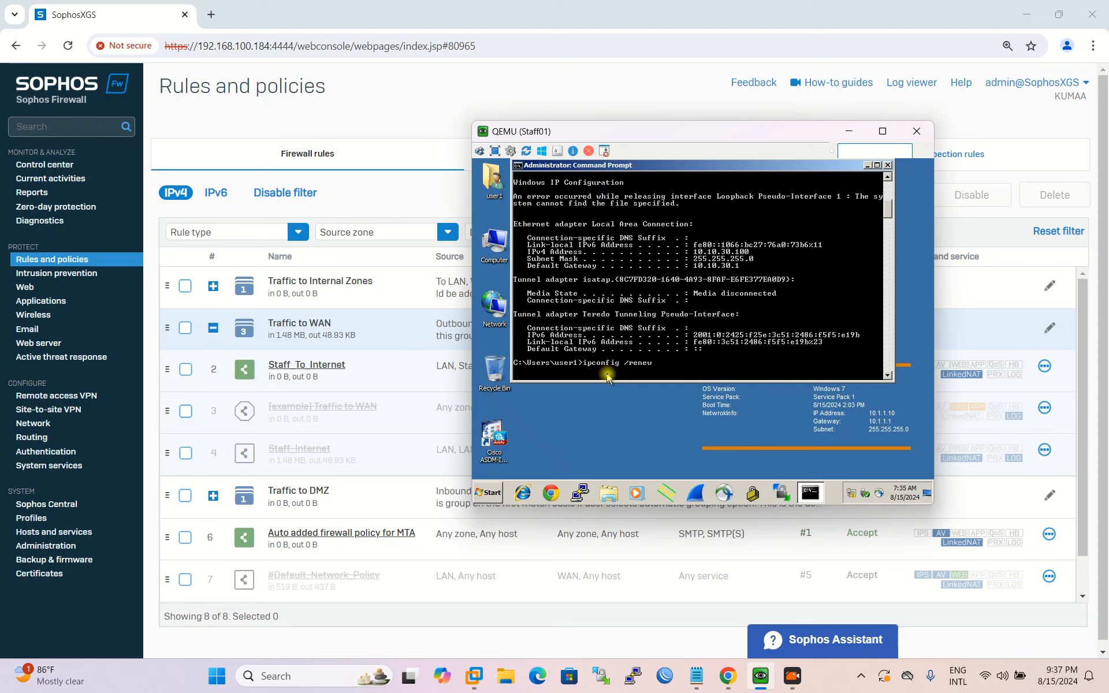
scroll(607, 372, "up", 1)
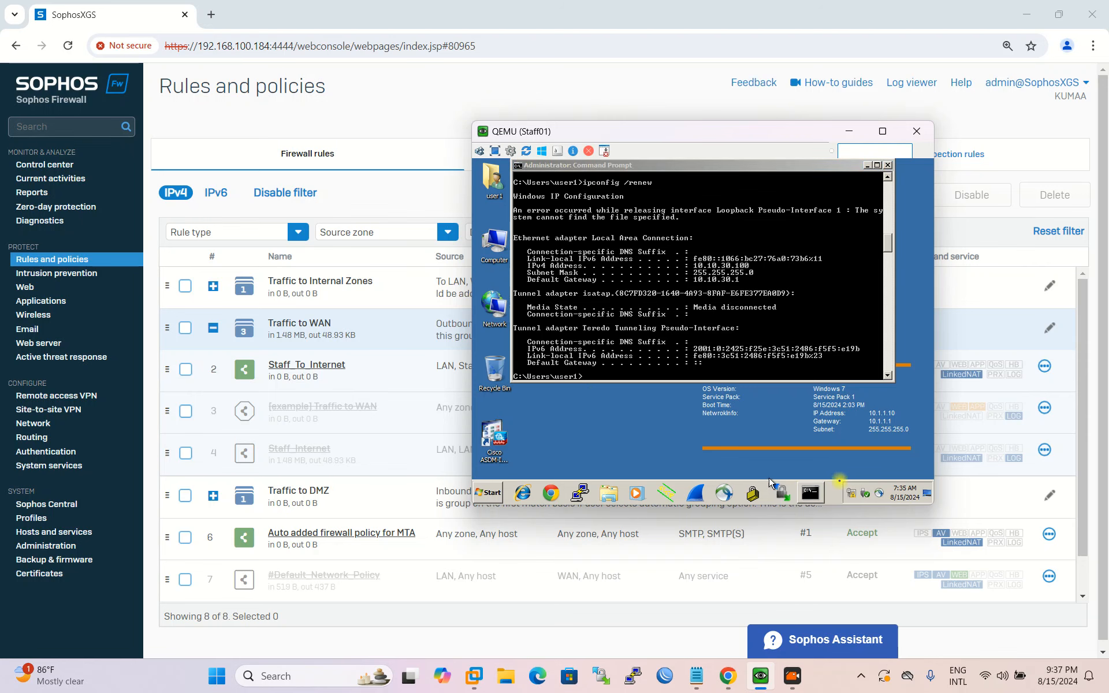
- Examine the IPv4 address, gateway and DNS servers in Staff01's Local Area Connection details, and close the Network and Sharing Center
right_click(861, 491)
left_click(860, 488)
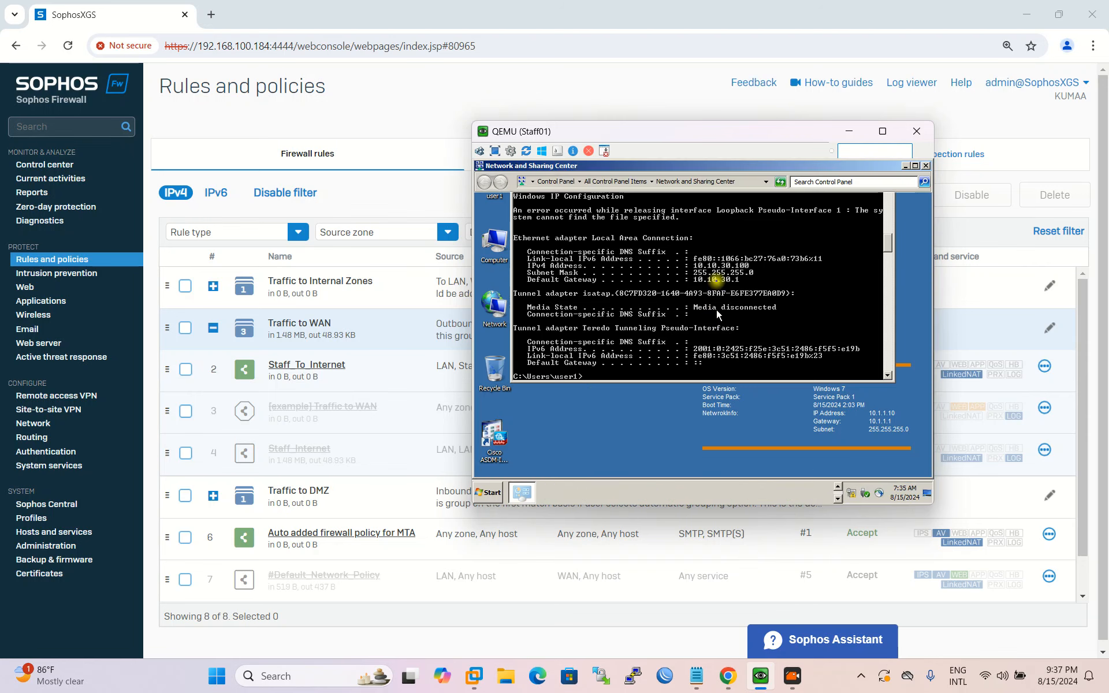
left_click_drag(758, 132, 726, 116)
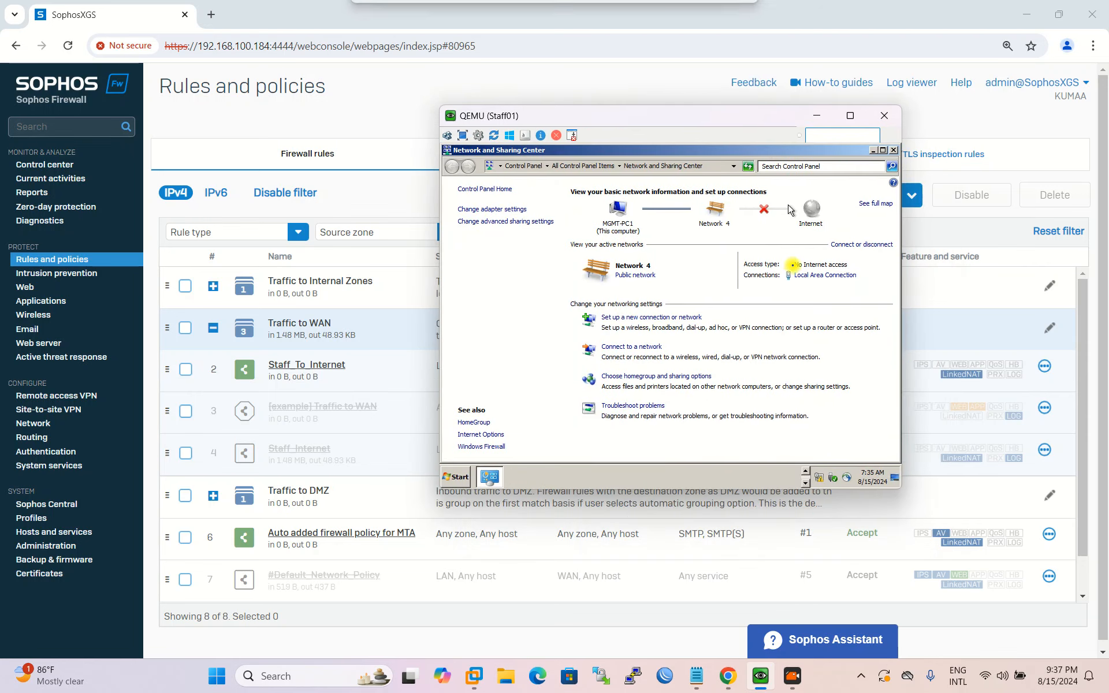
left_click(825, 275)
left_click(613, 303)
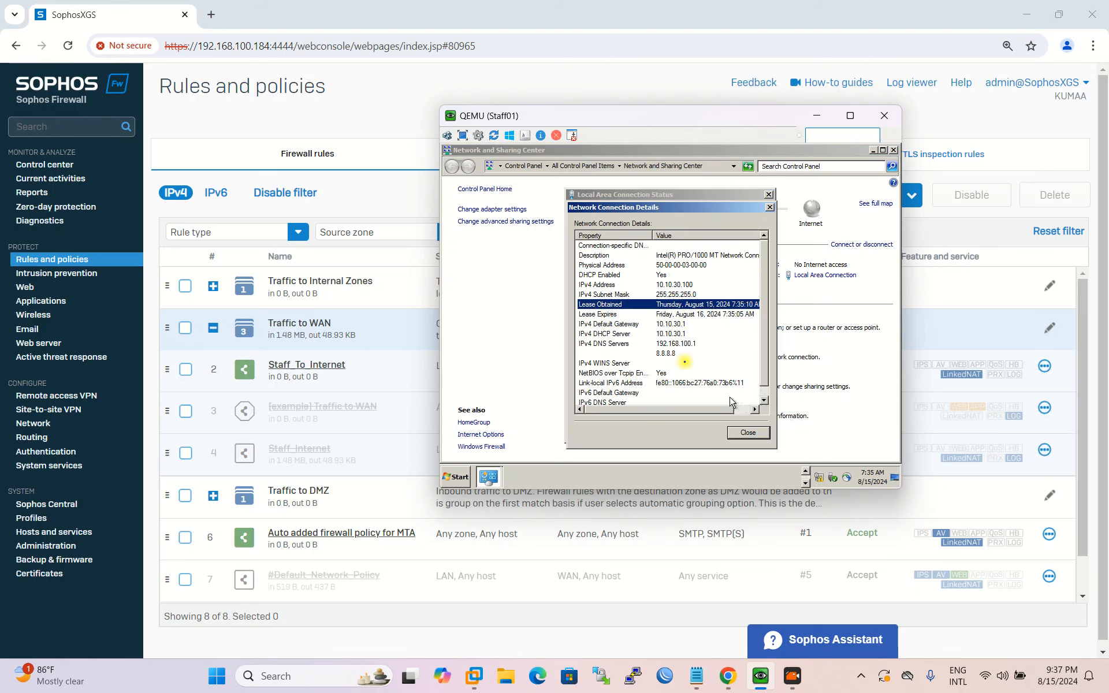
left_click(677, 346)
left_click(675, 324)
left_click(741, 431)
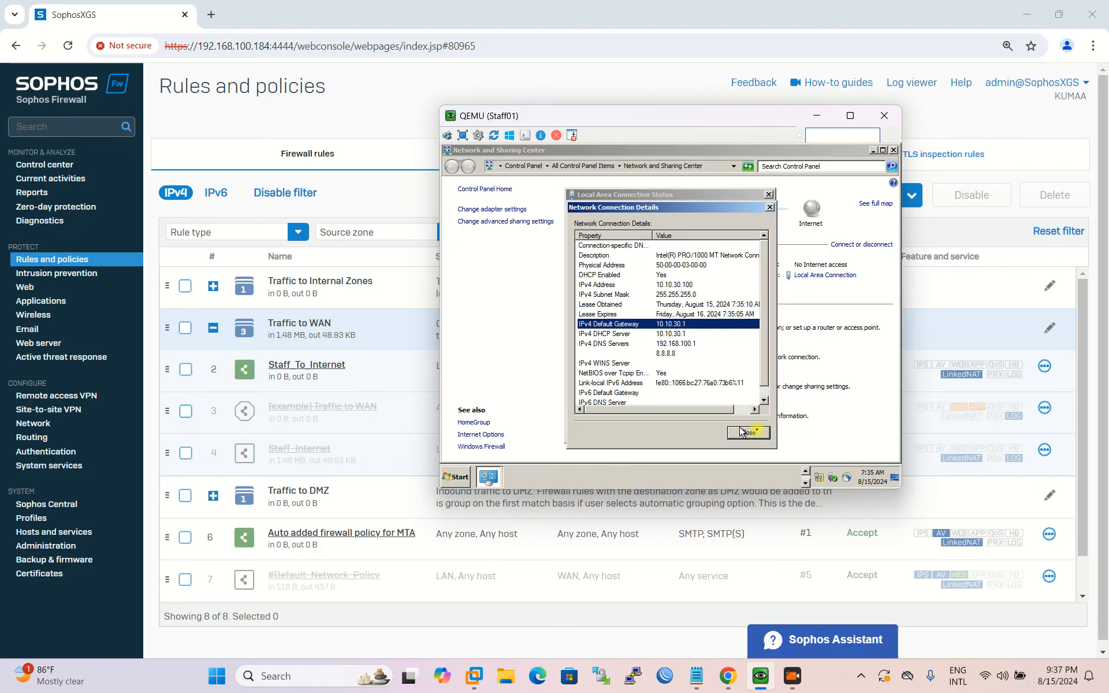
left_click(753, 433)
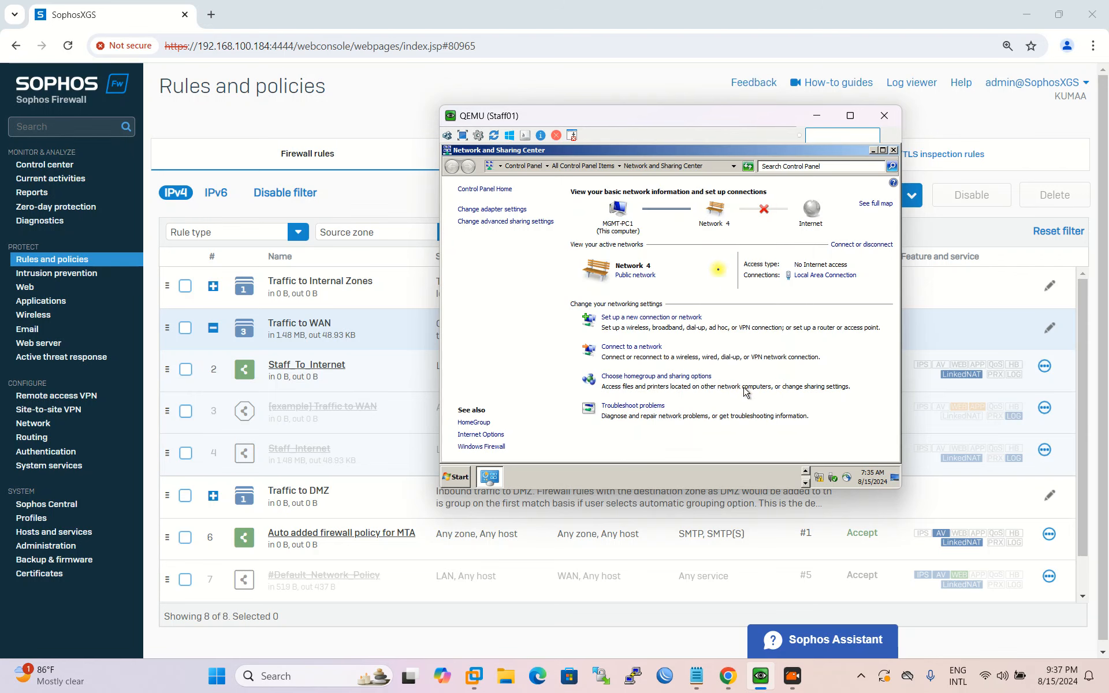
left_click(882, 150)
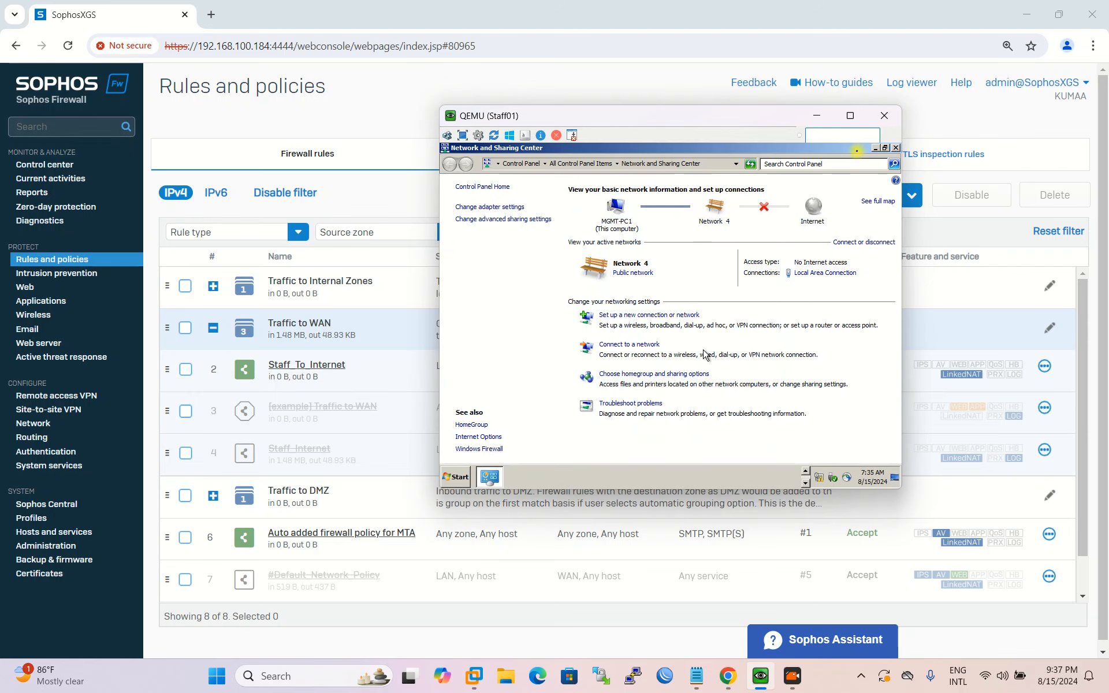
left_click(894, 149)
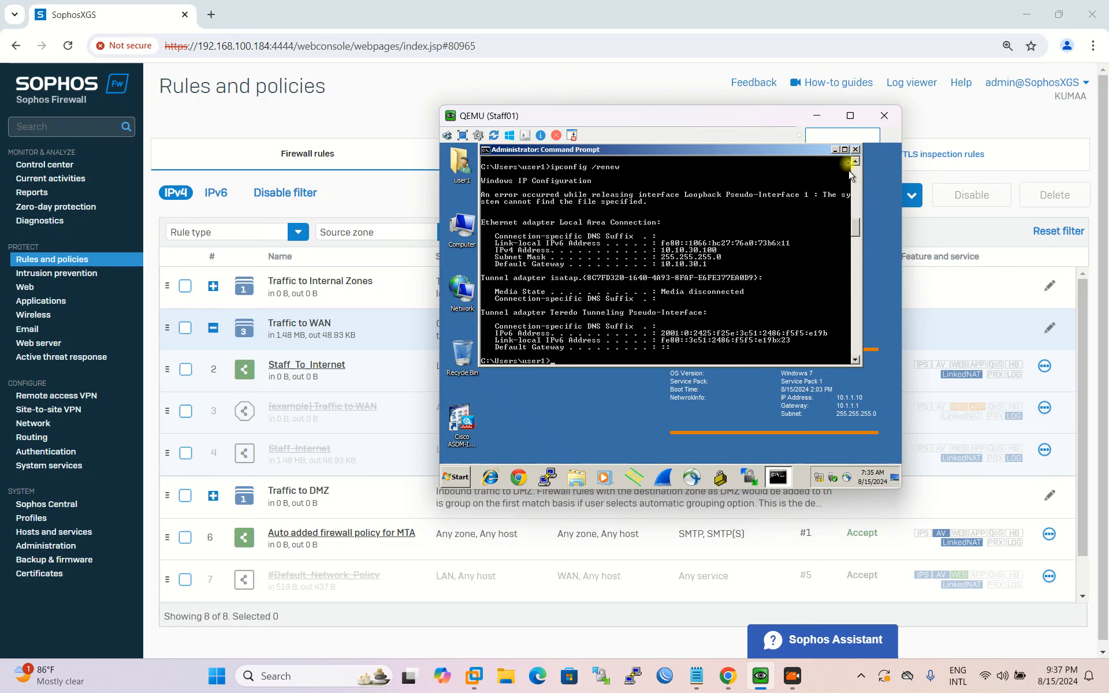
- Close the Command Prompt on Staff01 and move the virtual machine window aside, off the rules list
left_click(855, 149)
right_click(708, 253)
left_click(741, 279)
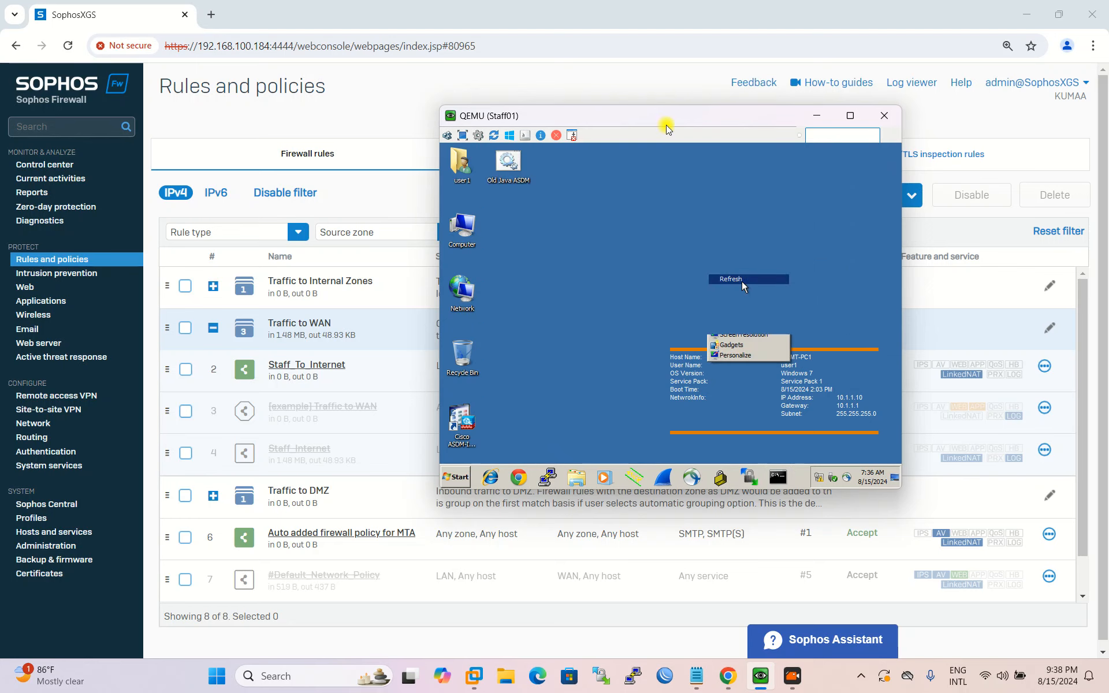
left_click_drag(715, 120, 670, 118)
right_click(648, 271)
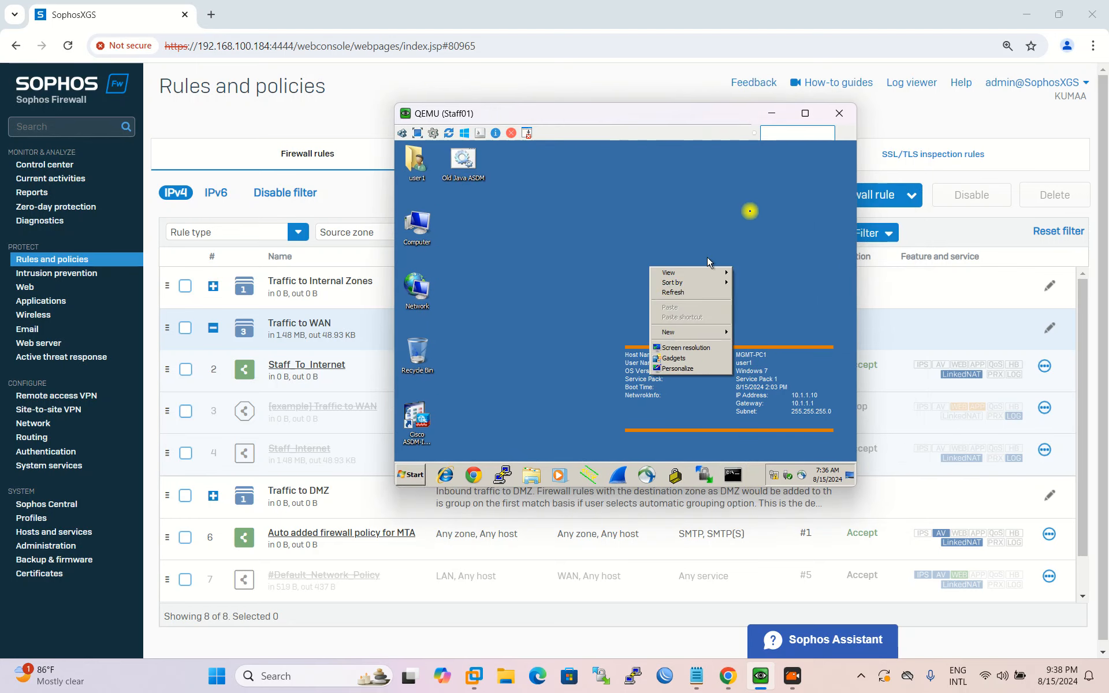
left_click(673, 293)
left_click_drag(637, 119, 851, 108)
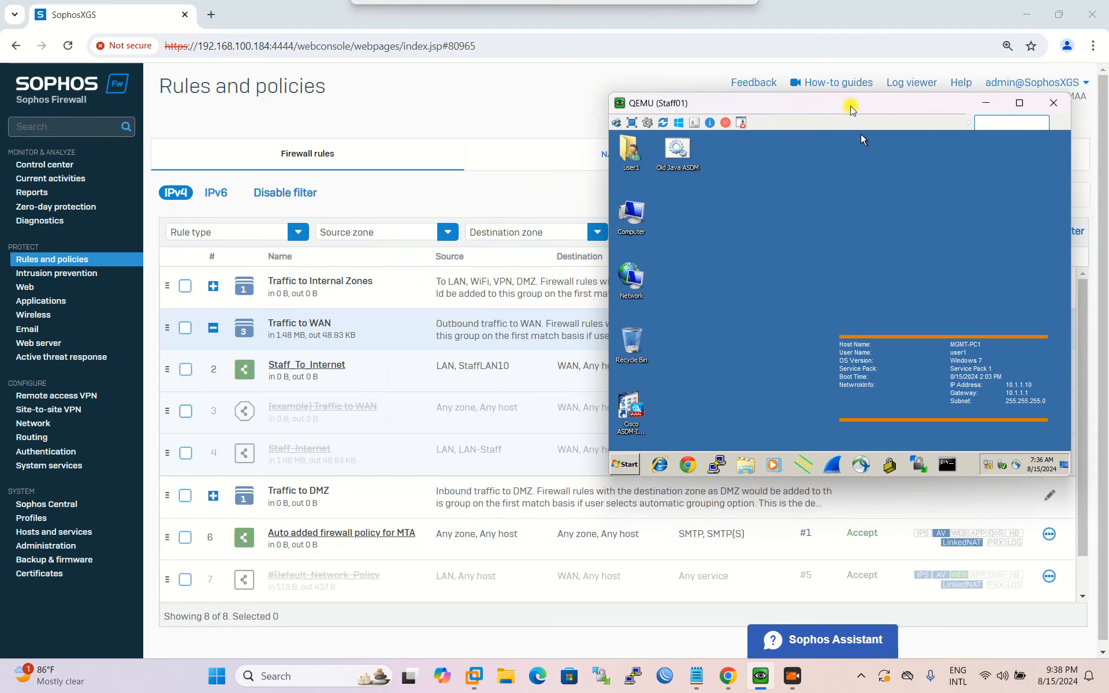
- Switch back to the firewall, review the Staff_To_Internet rule's source, destination and linked NAT settings, and return to the rules list
left_click(527, 99)
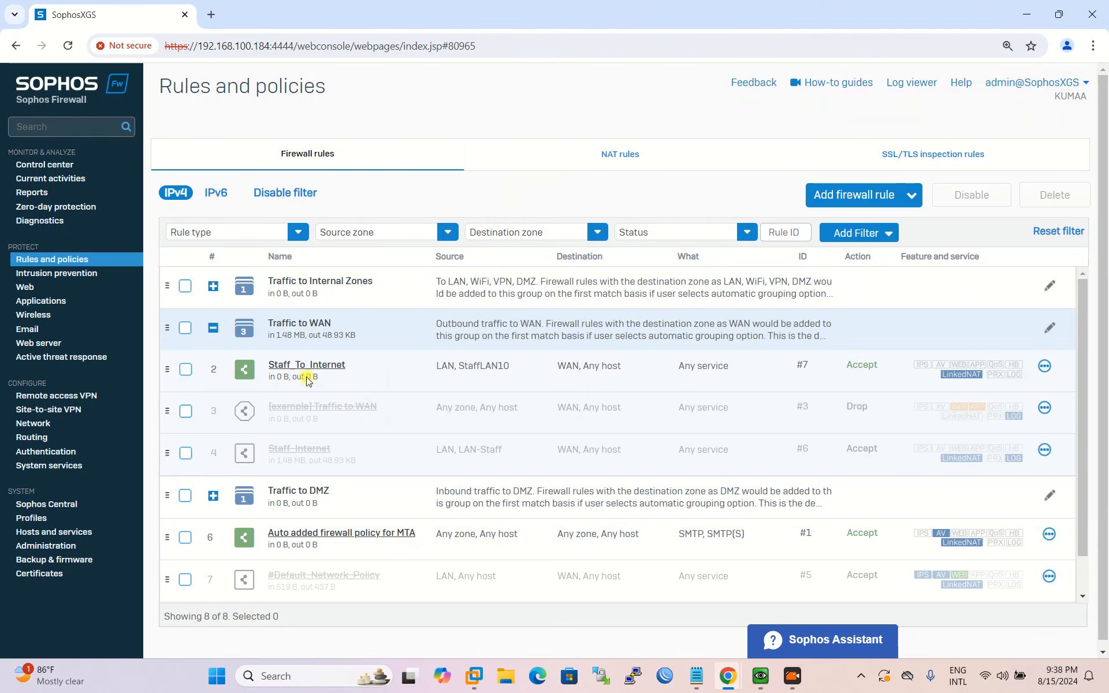
left_click(299, 323)
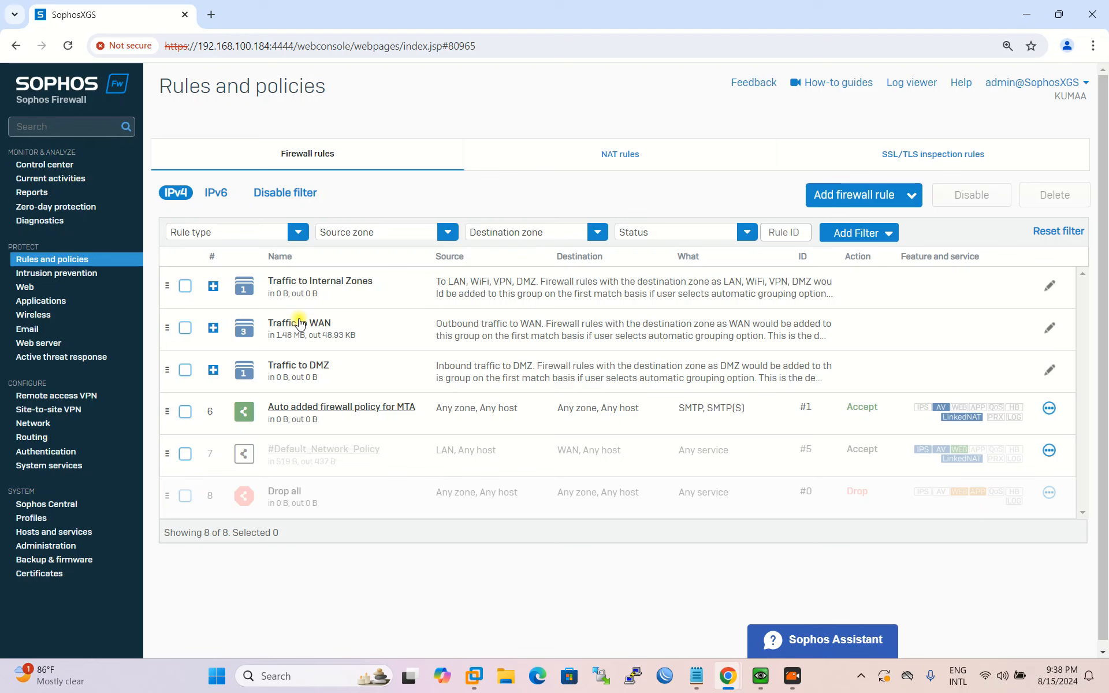
left_click(299, 323)
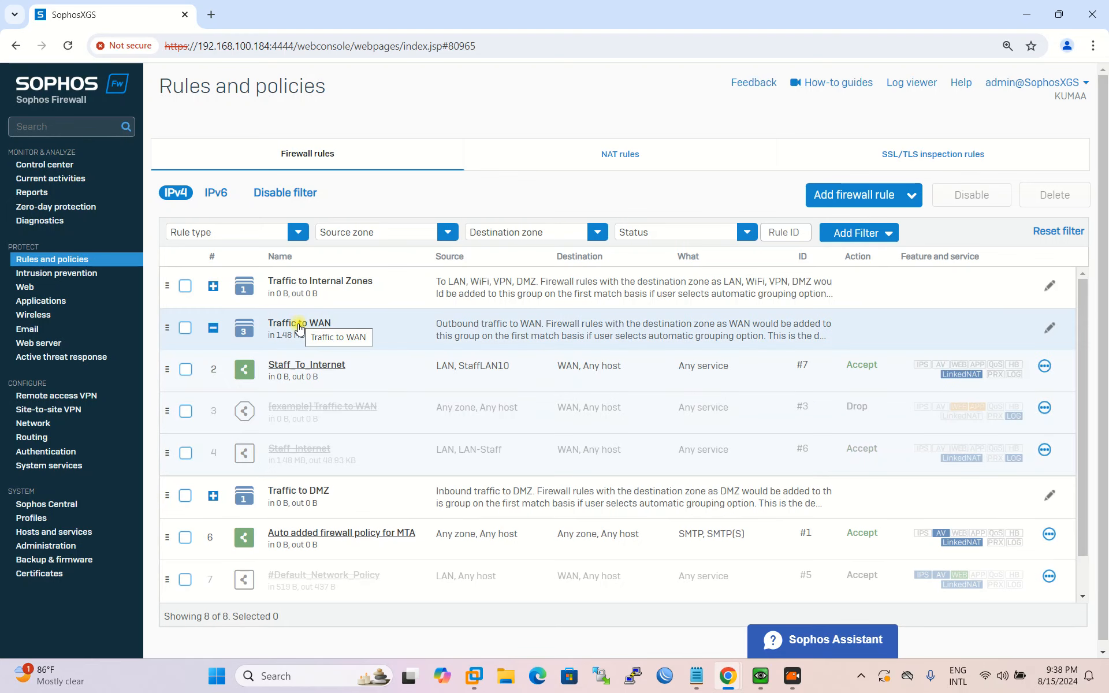
left_click(318, 370)
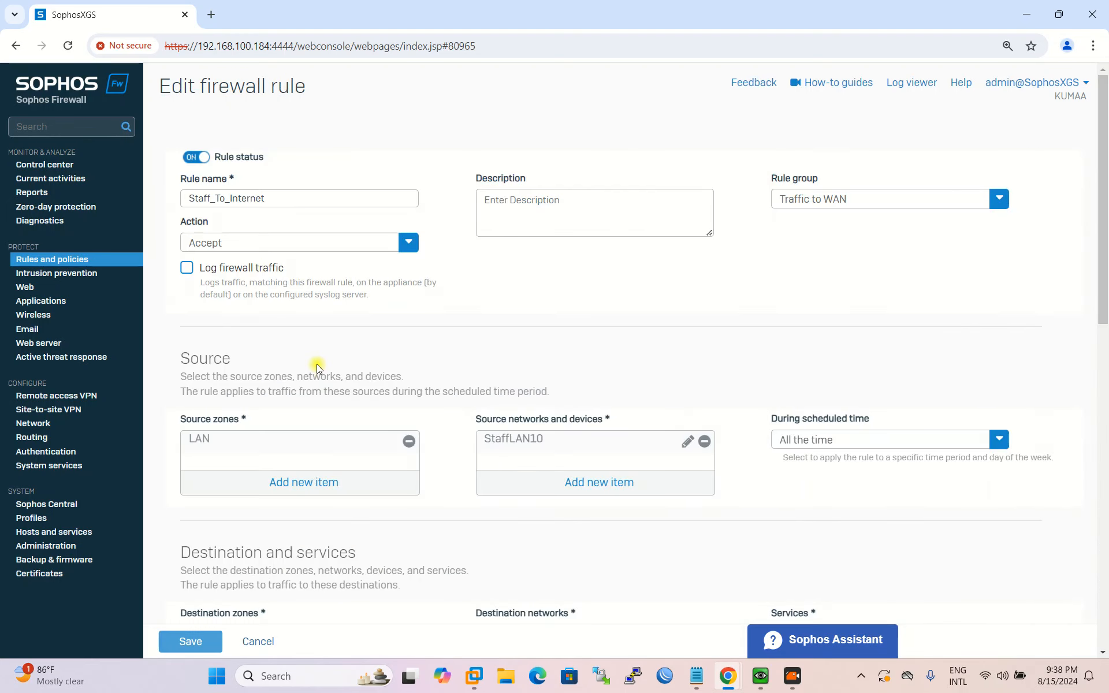
scroll(361, 403, "down", 4)
scroll(361, 402, "down", 3)
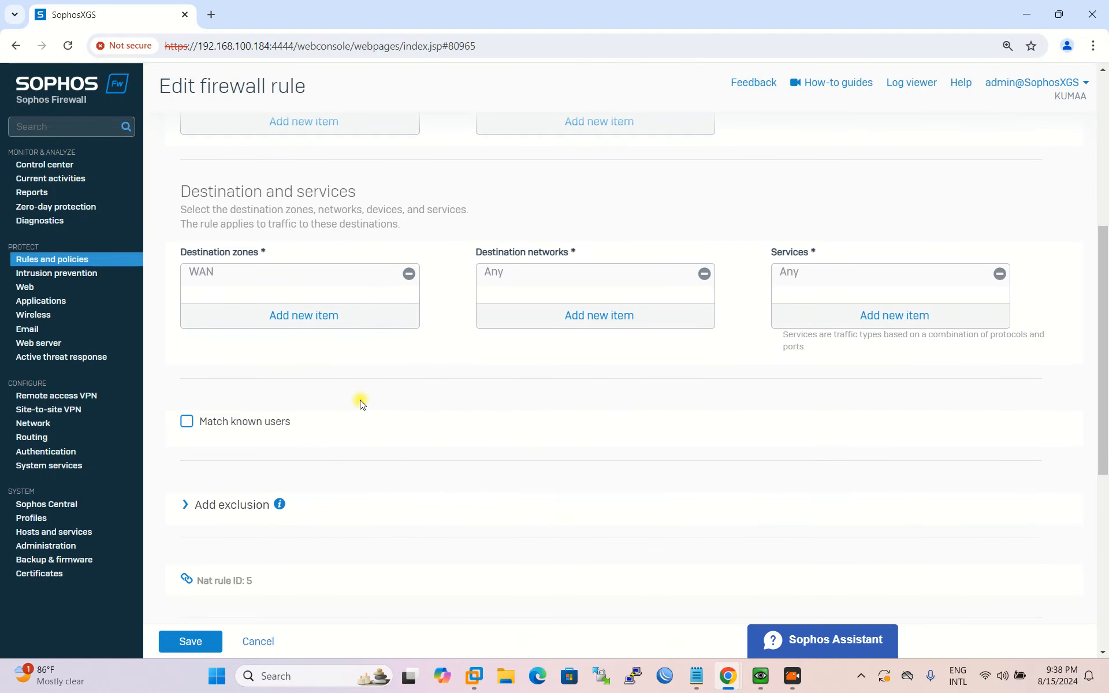
scroll(361, 403, "up", 7)
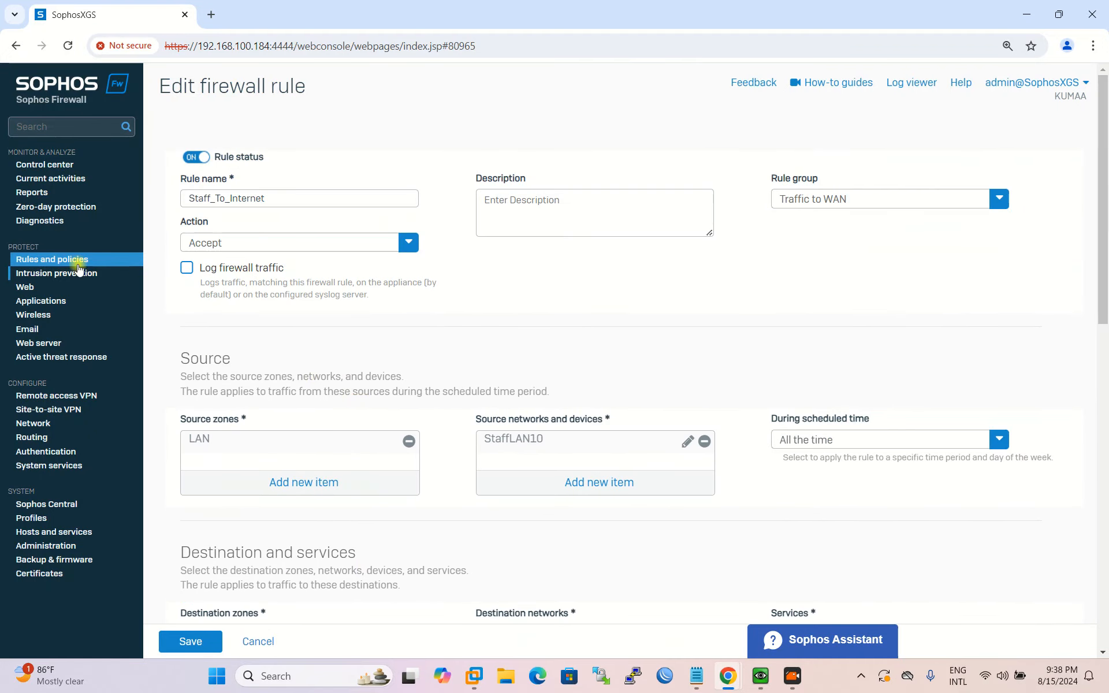
scroll(272, 525, "down", 4)
scroll(273, 459, "down", 4)
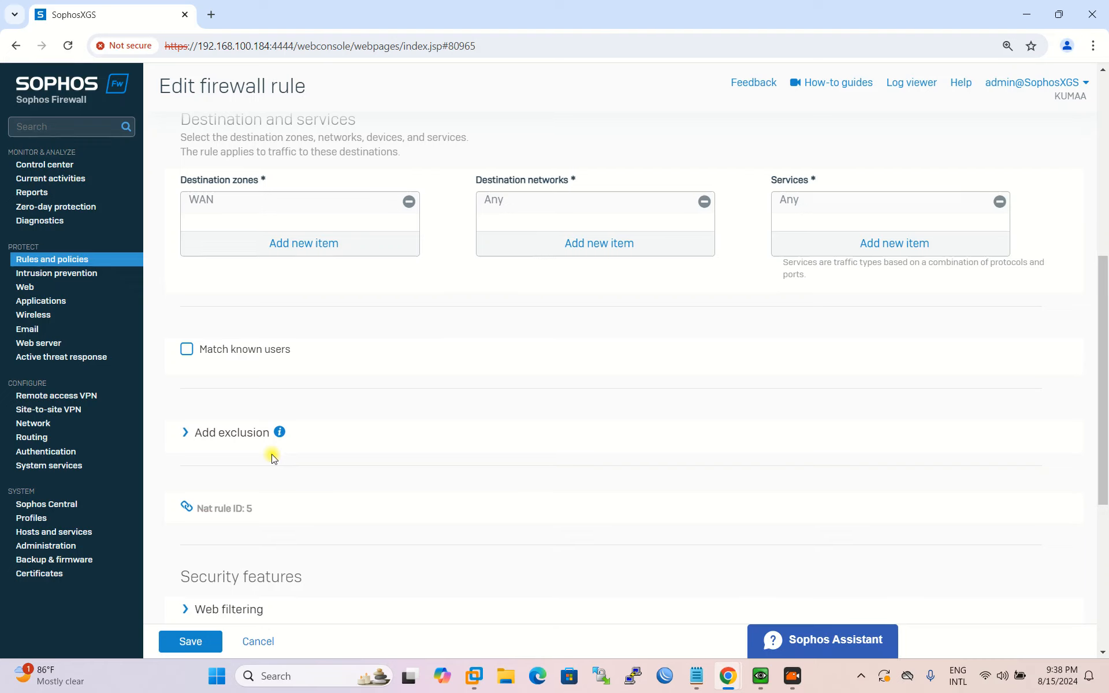
left_click(68, 257)
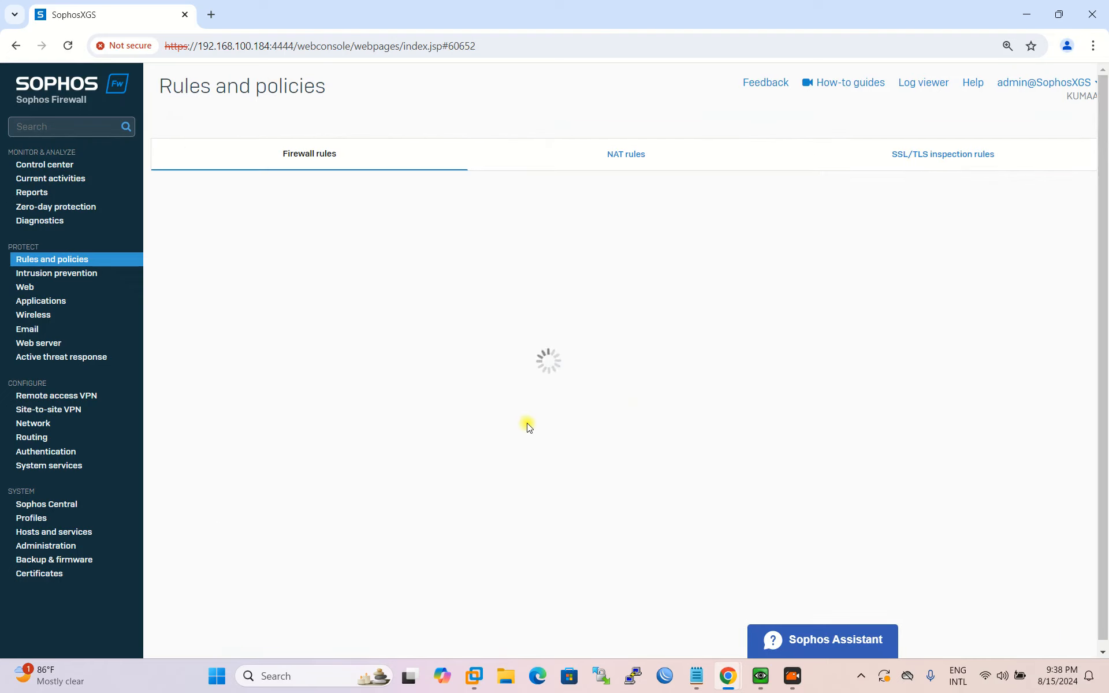
- Return to Staff01, open a new Command Prompt, and release and renew the DHCP lease with ipconfig /release and ipconfig /renew
left_click(760, 676)
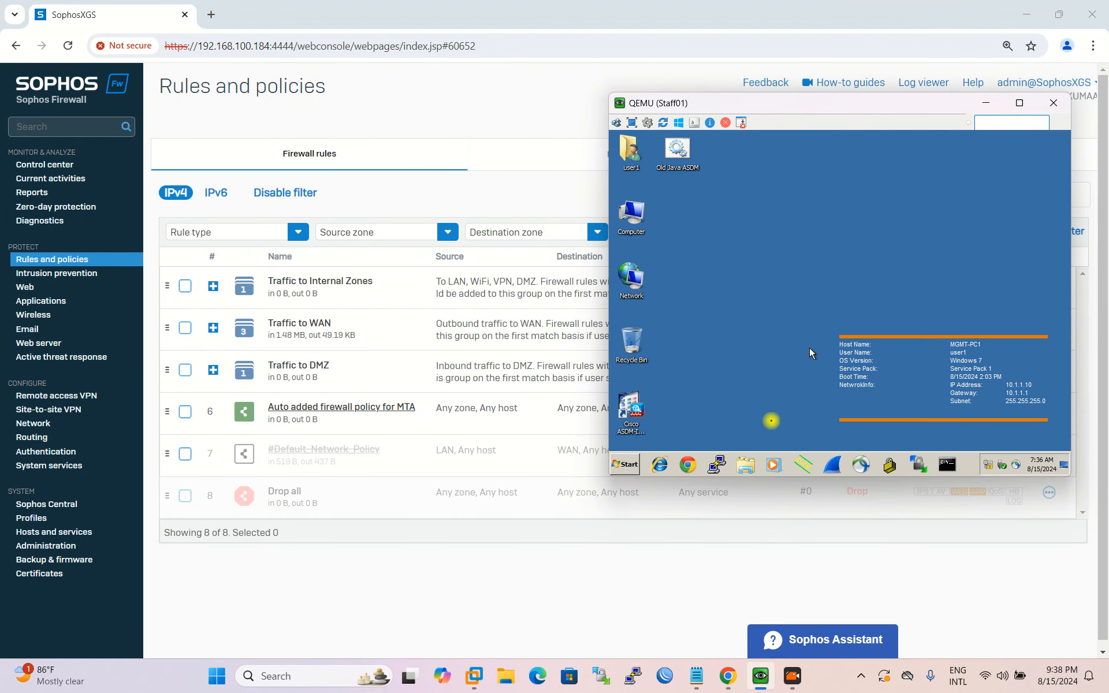
left_click(954, 463)
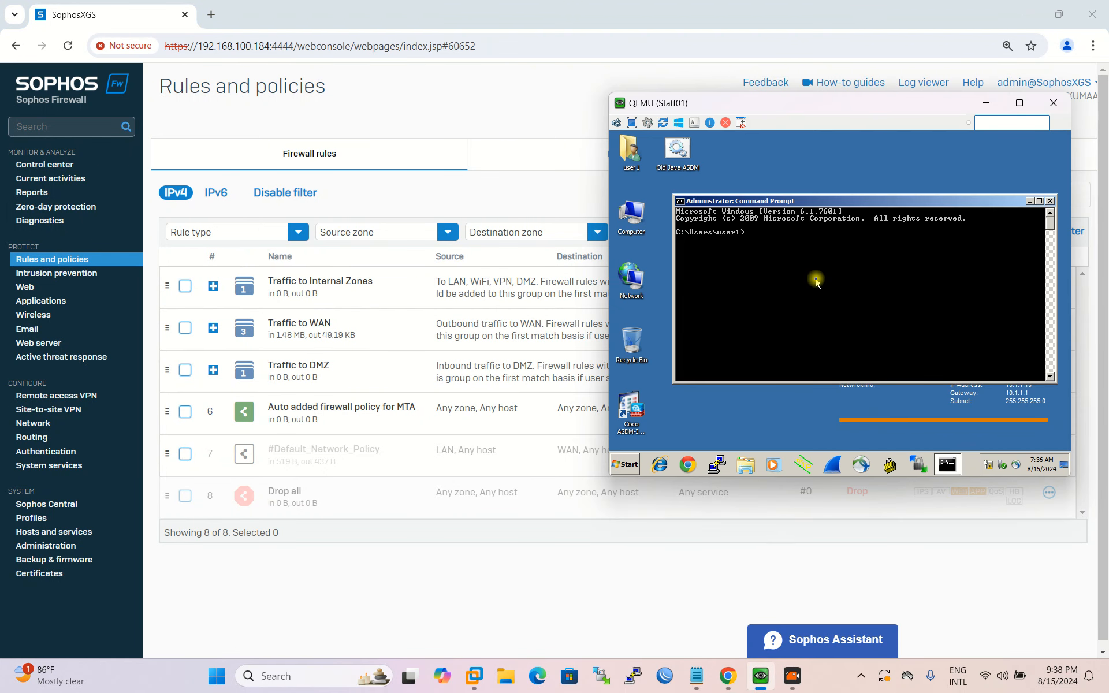
type("ipconfig /rel")
type("ease")
key("Return")
key("Up")
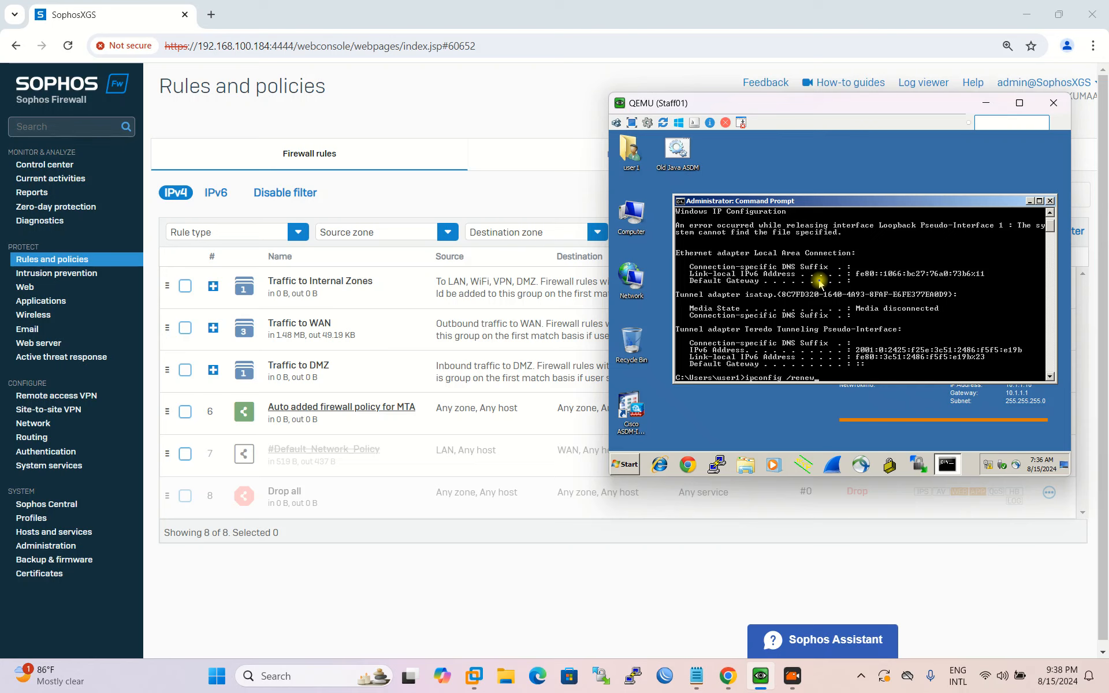
type("renew")
key("Return")
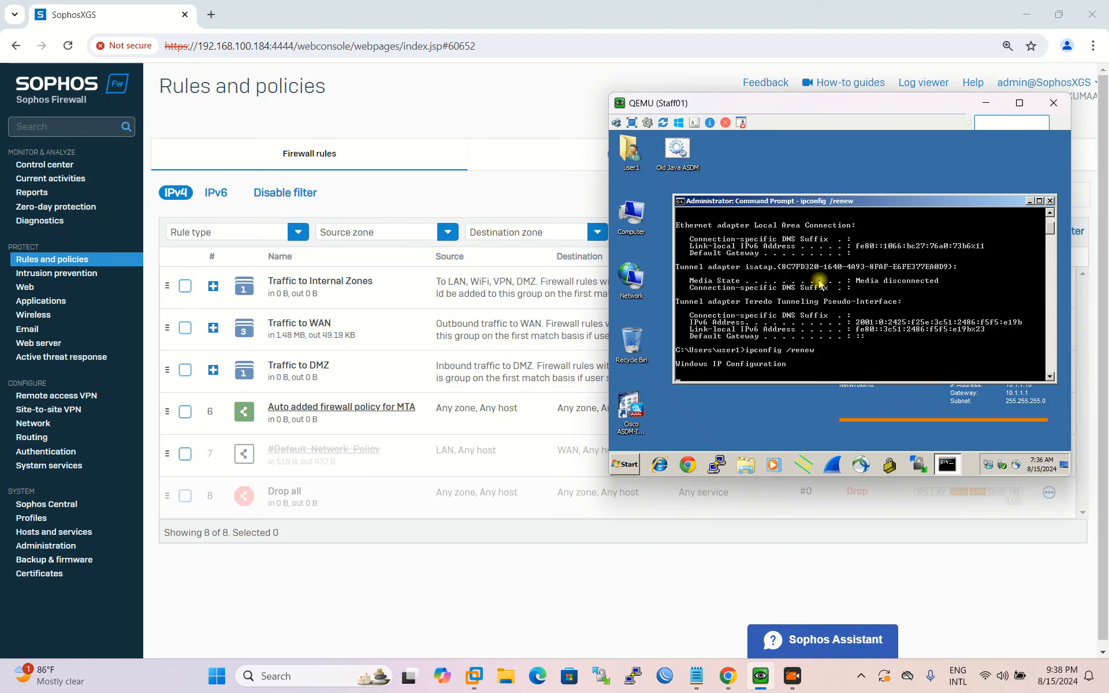
- Switch to the firewall's rules list, expand the Traffic to WAN group to view its rules, and return to Staff01
left_click_drag(817, 104, 702, 100)
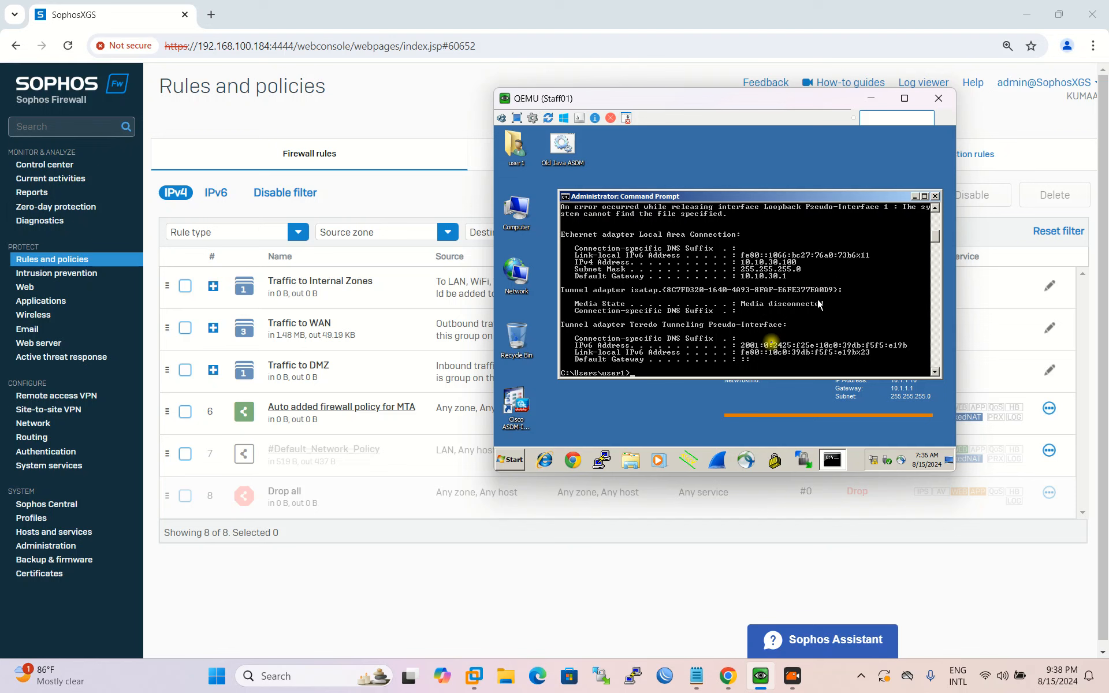
left_click(288, 326)
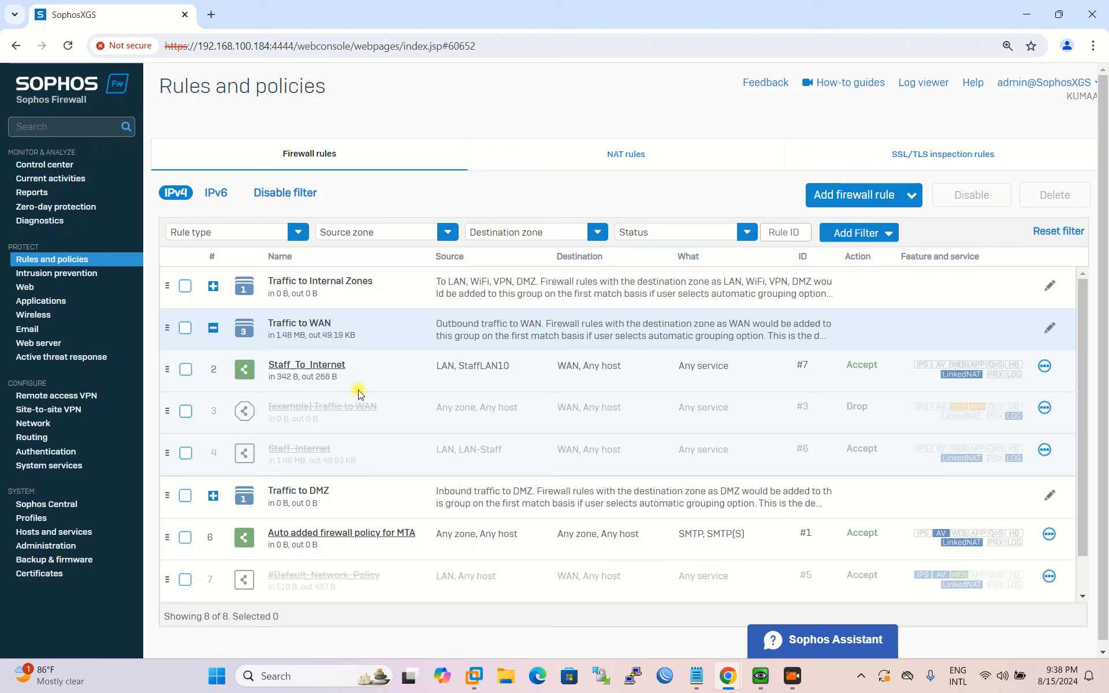
left_click(760, 676)
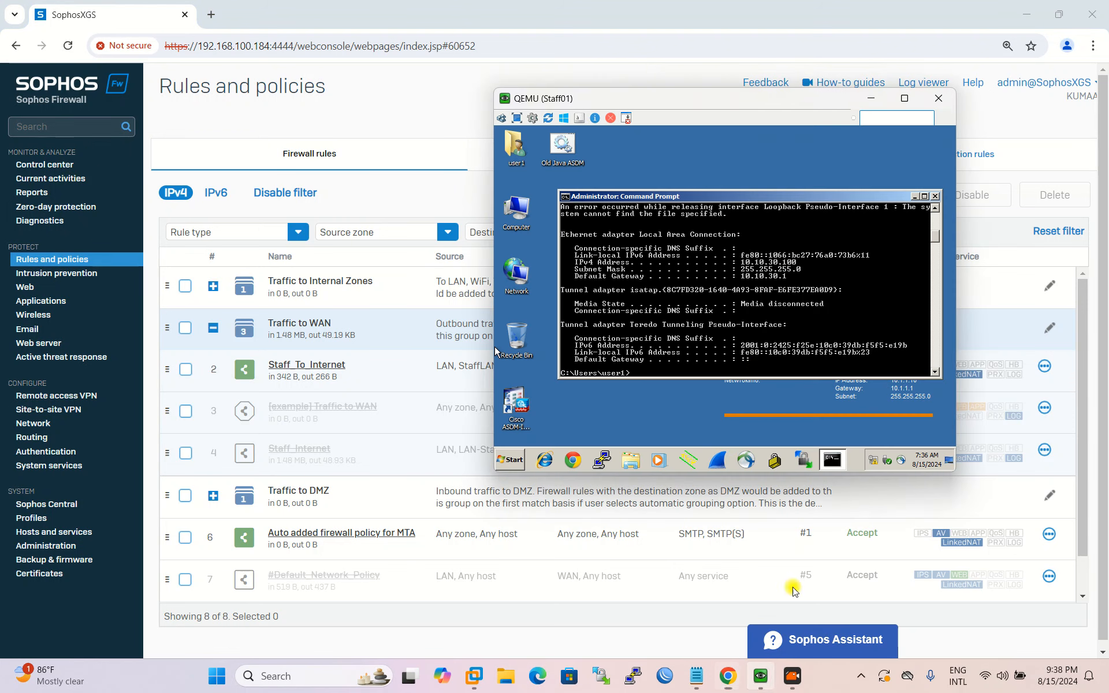
- Test internet connectivity from Staff01's Command Prompt with ping google.com
type("ipconfig /renew")
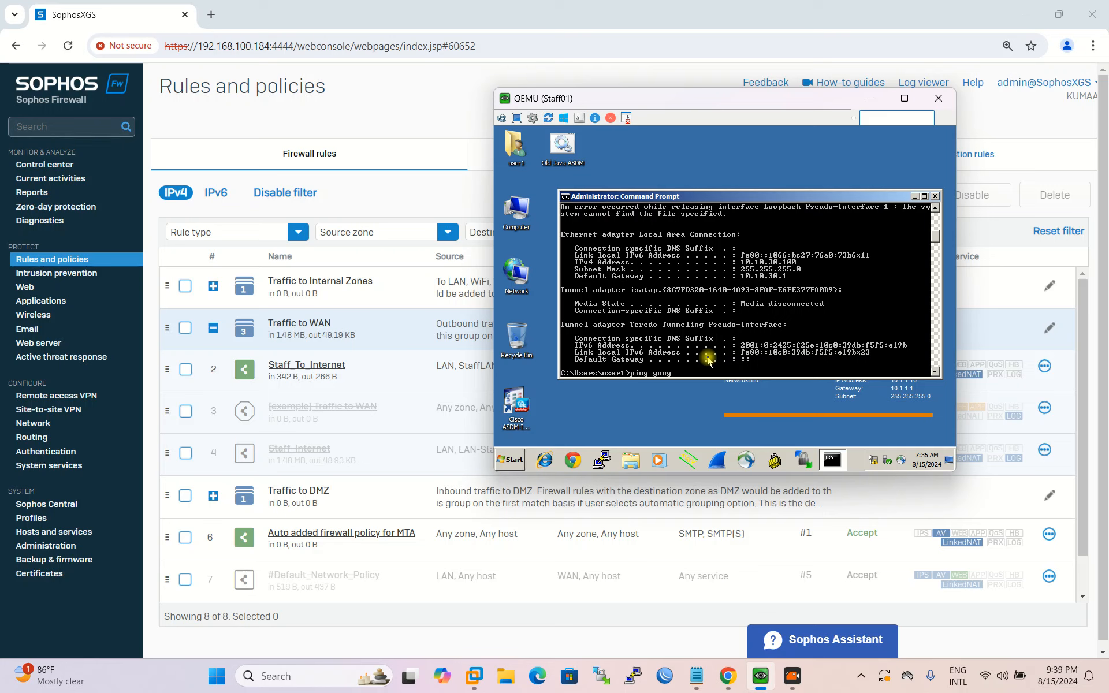
type("m")
key("Return")
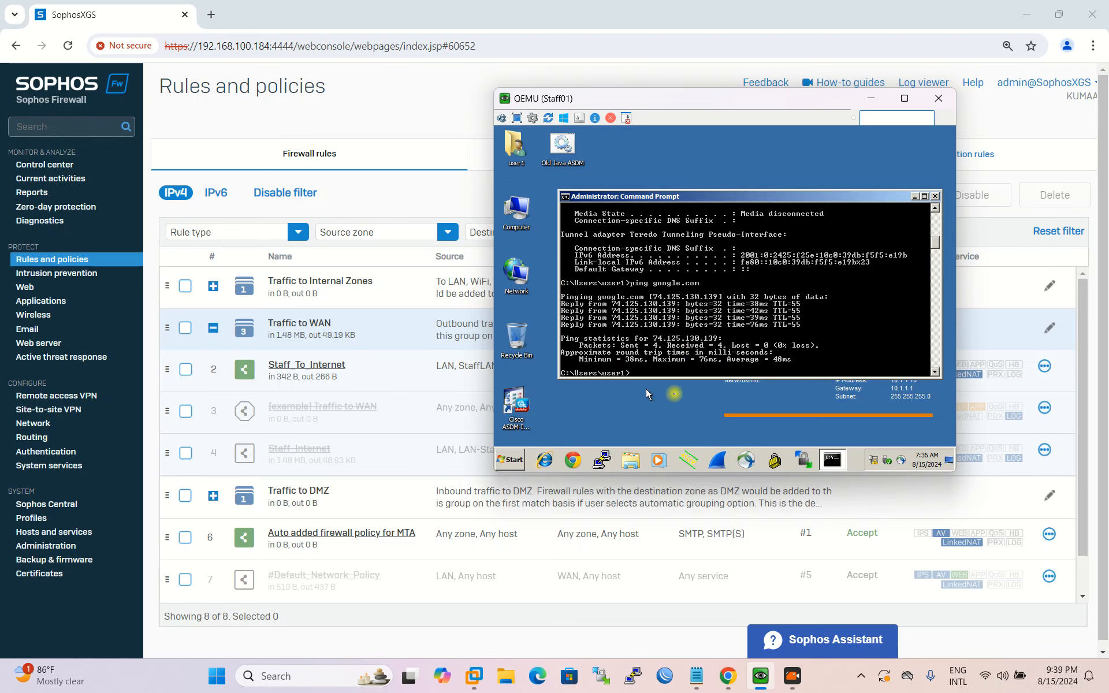
- Reposition the Staff01 window over the rules list and start a continuous ping with ping google.com -t
left_click(584, 462)
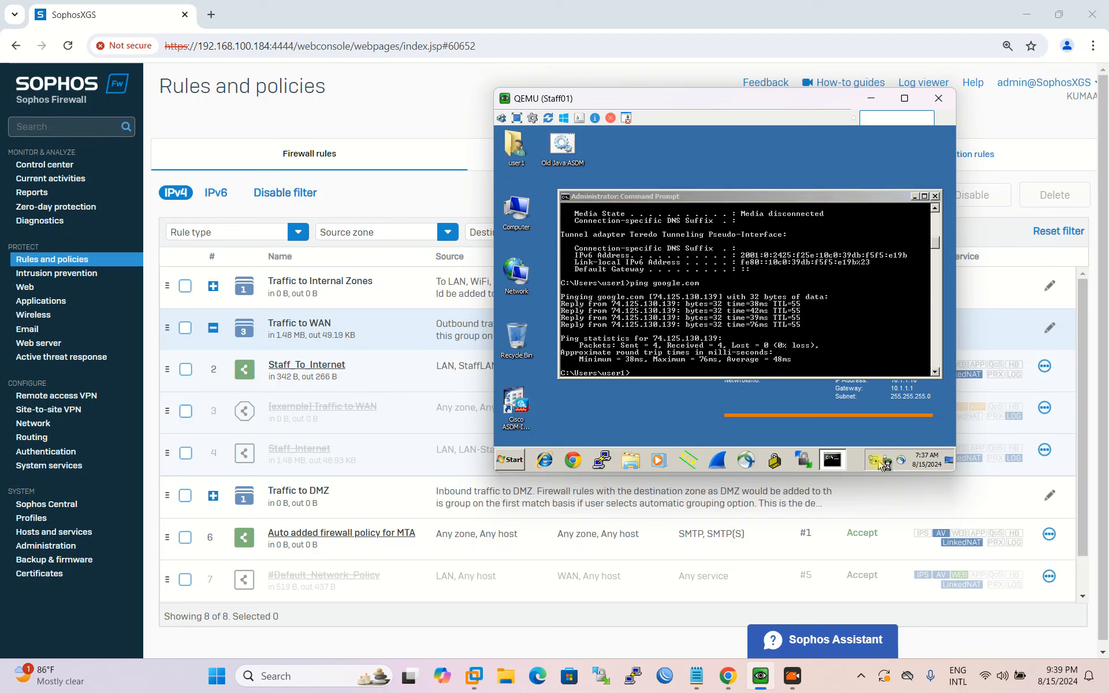
left_click_drag(764, 99, 684, 96)
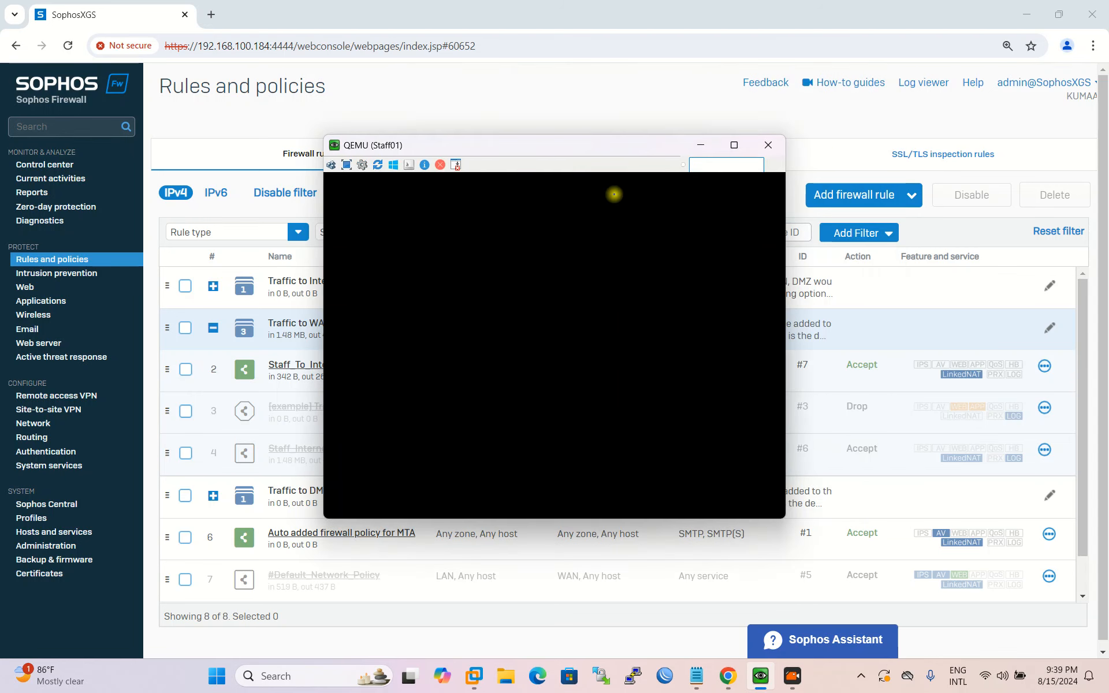
key("Up")
type("-t")
key("Return")
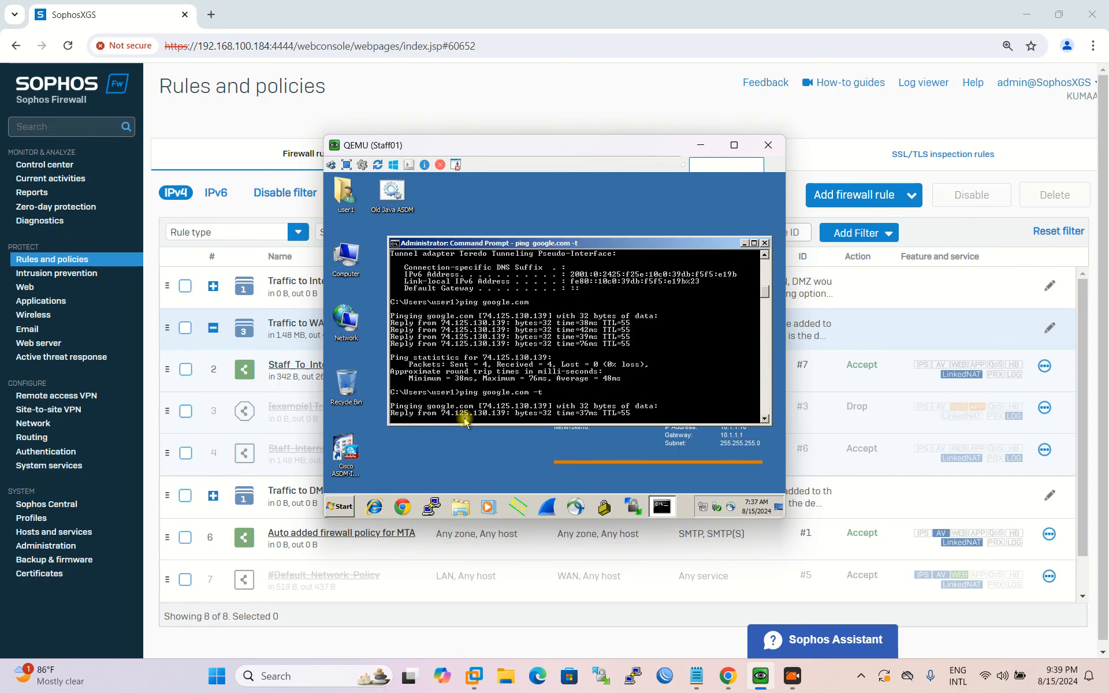